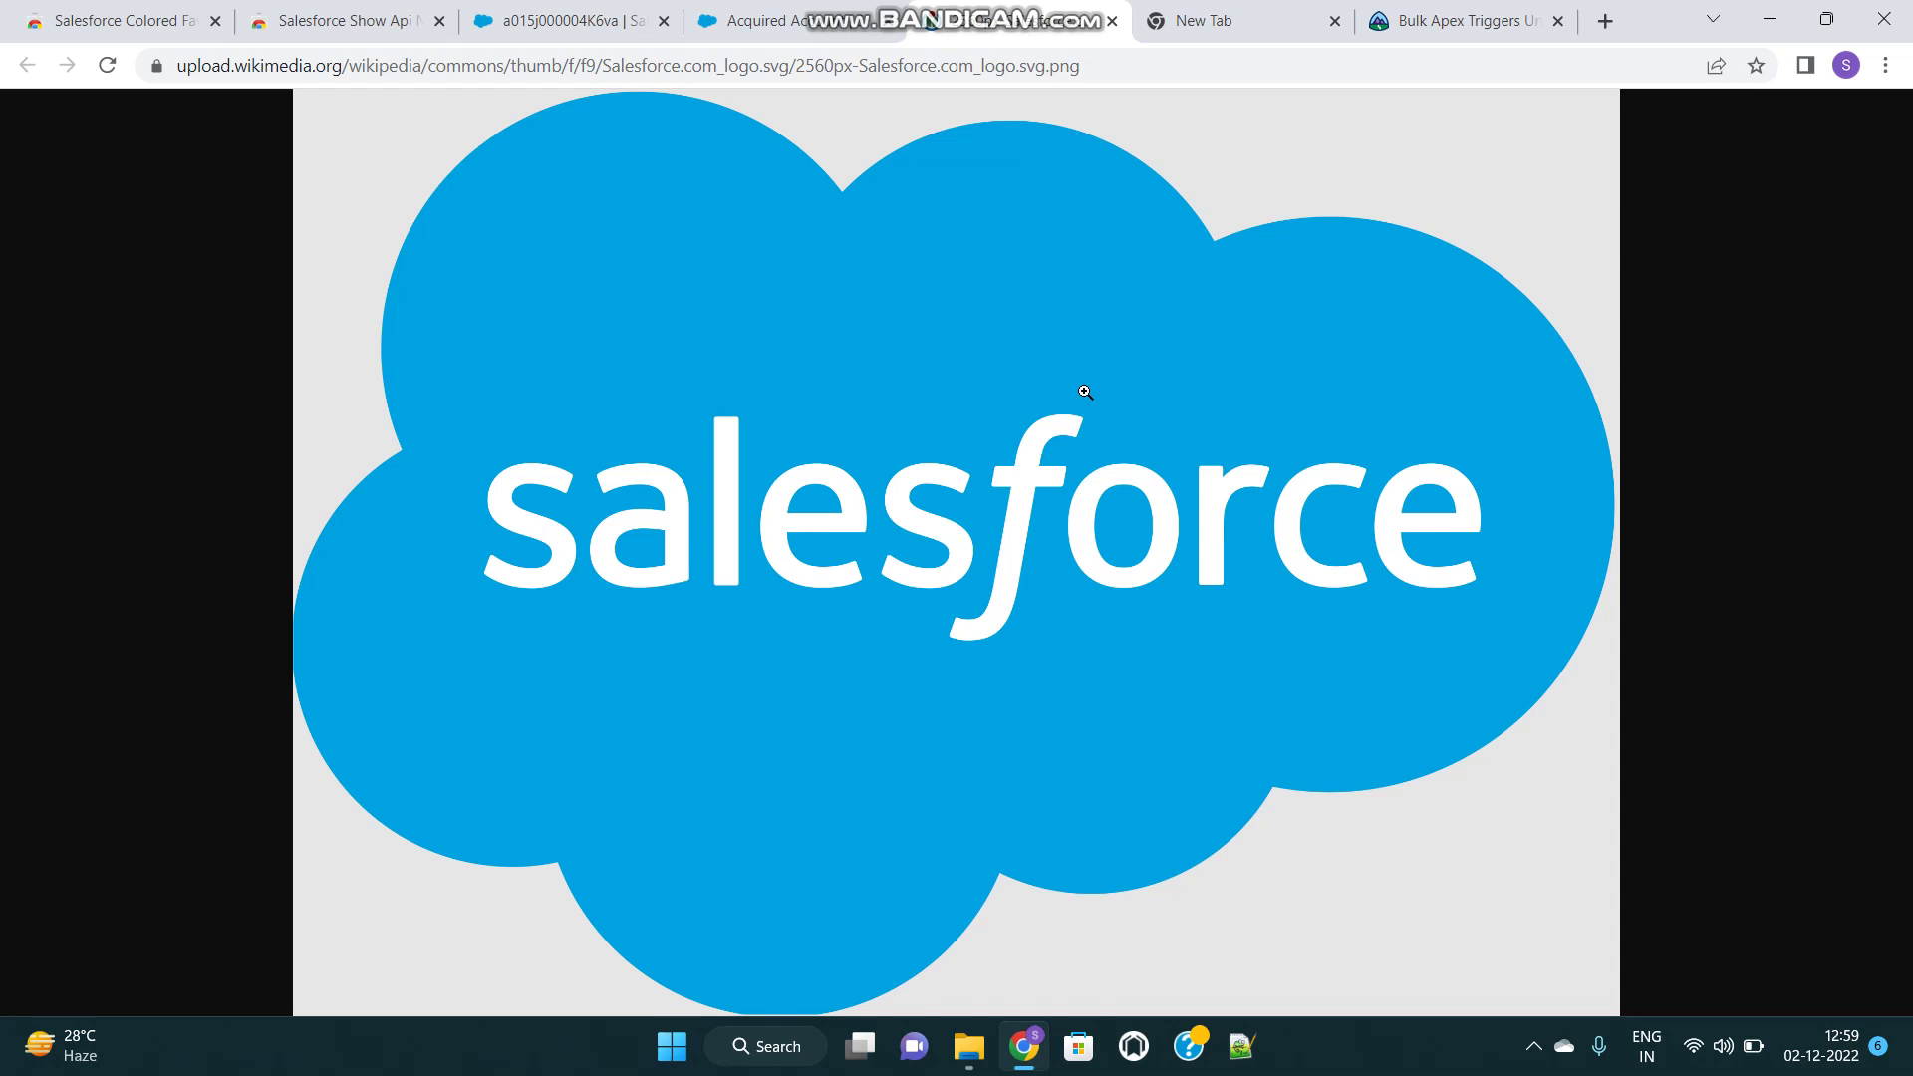
left_click(539, 28)
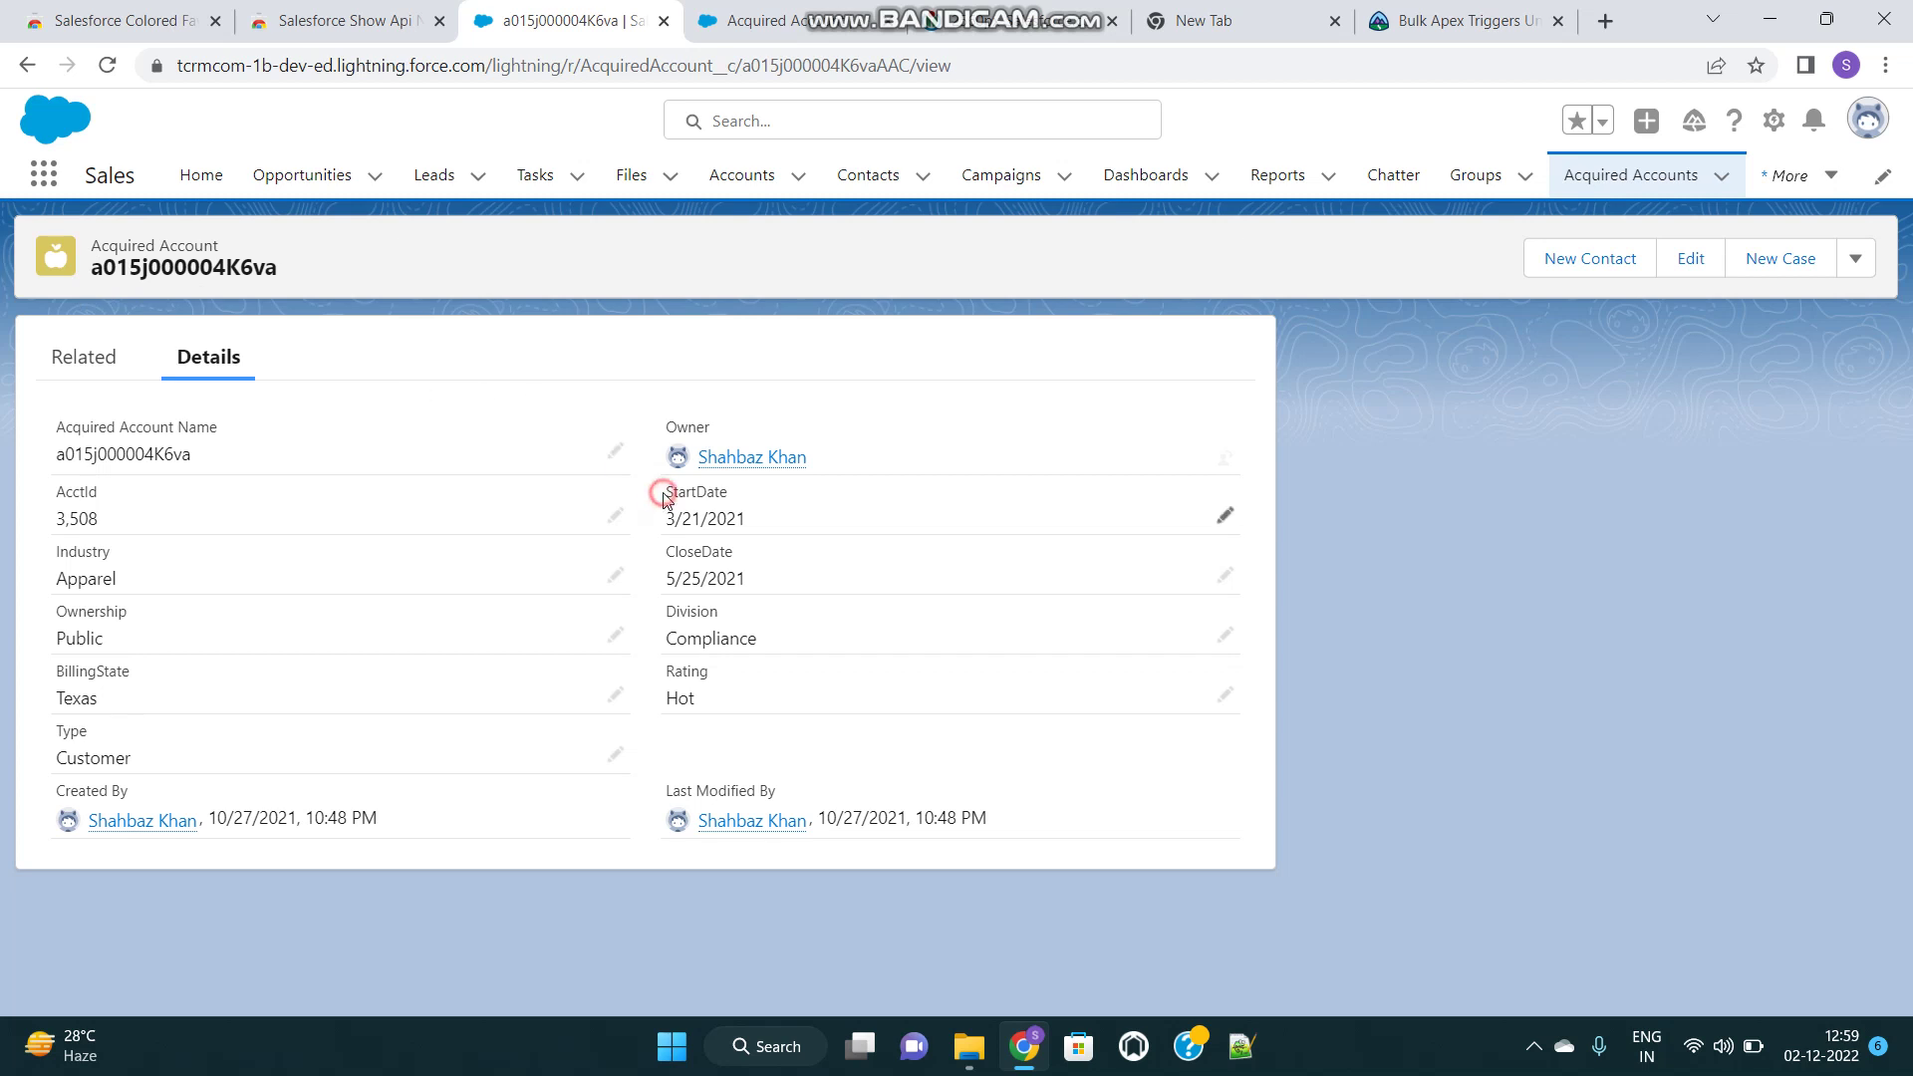
left_click_drag(656, 496, 765, 492)
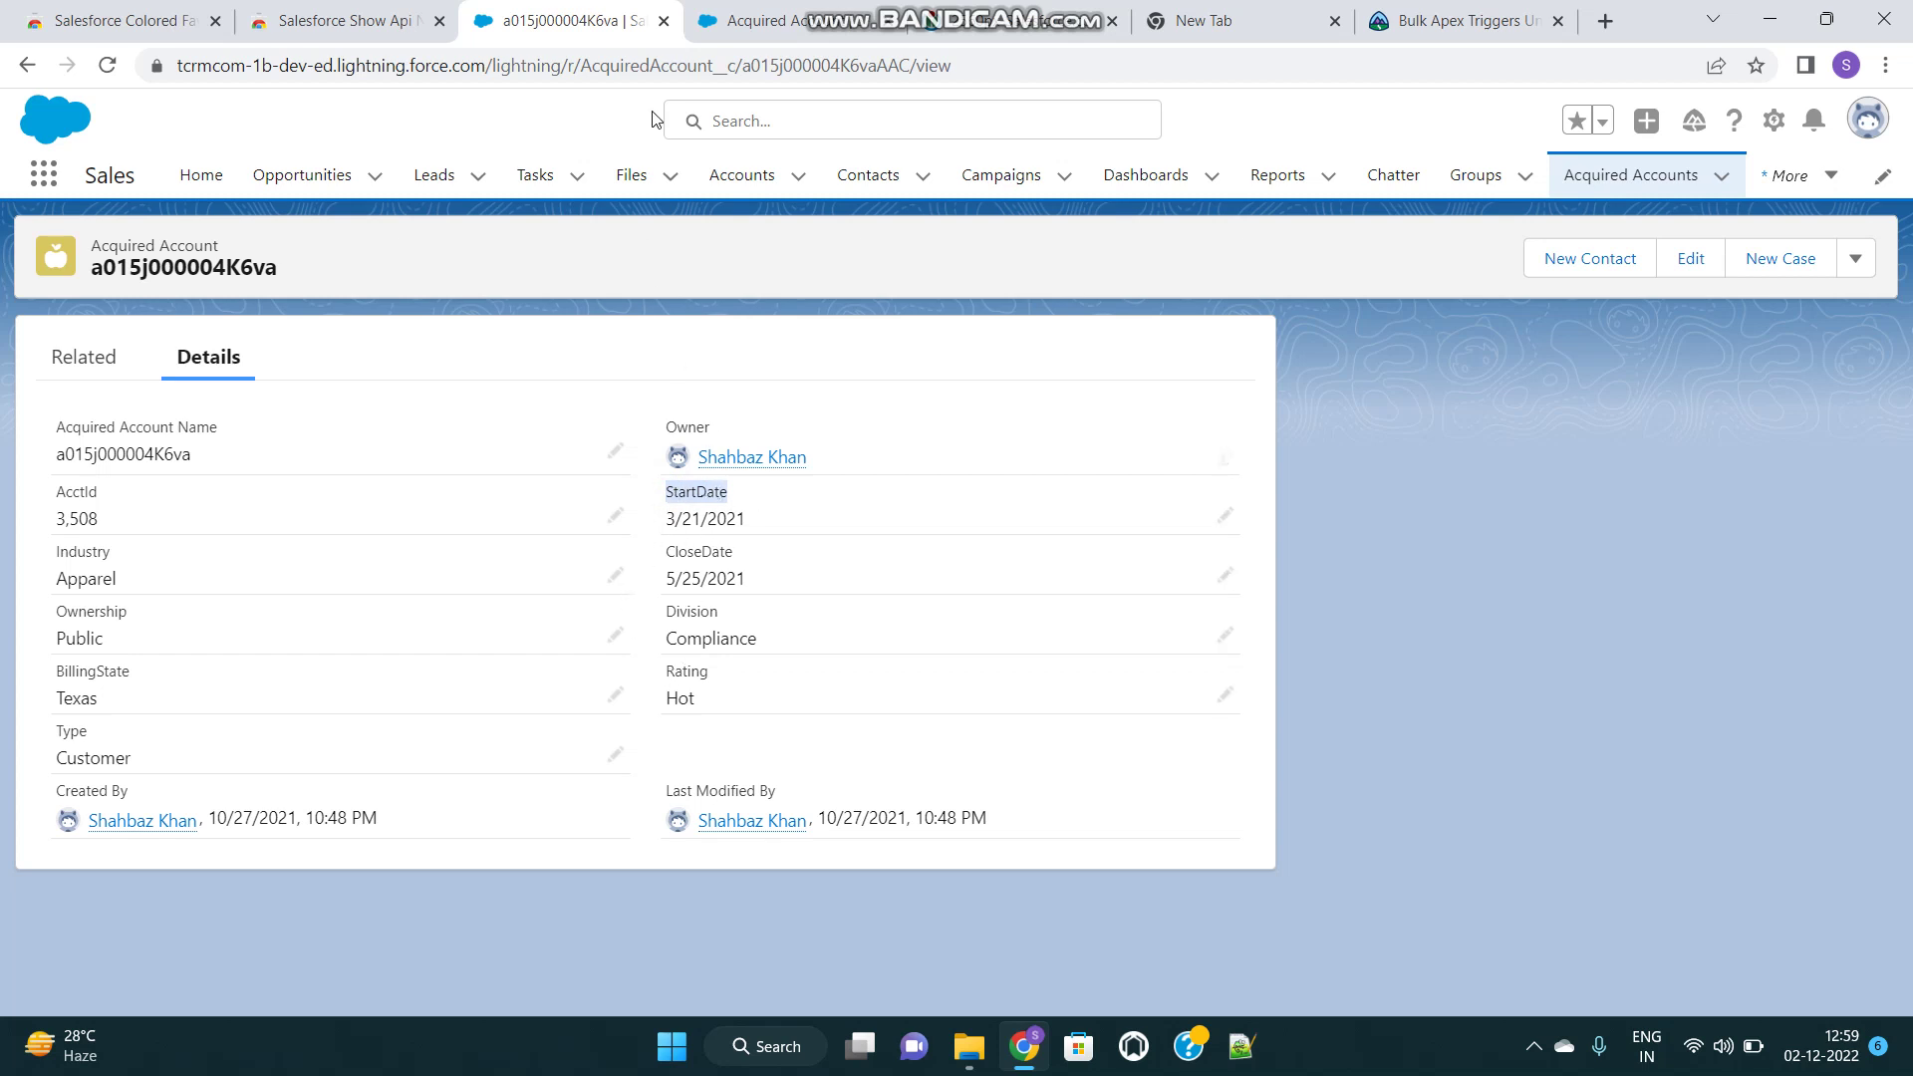
left_click(788, 30)
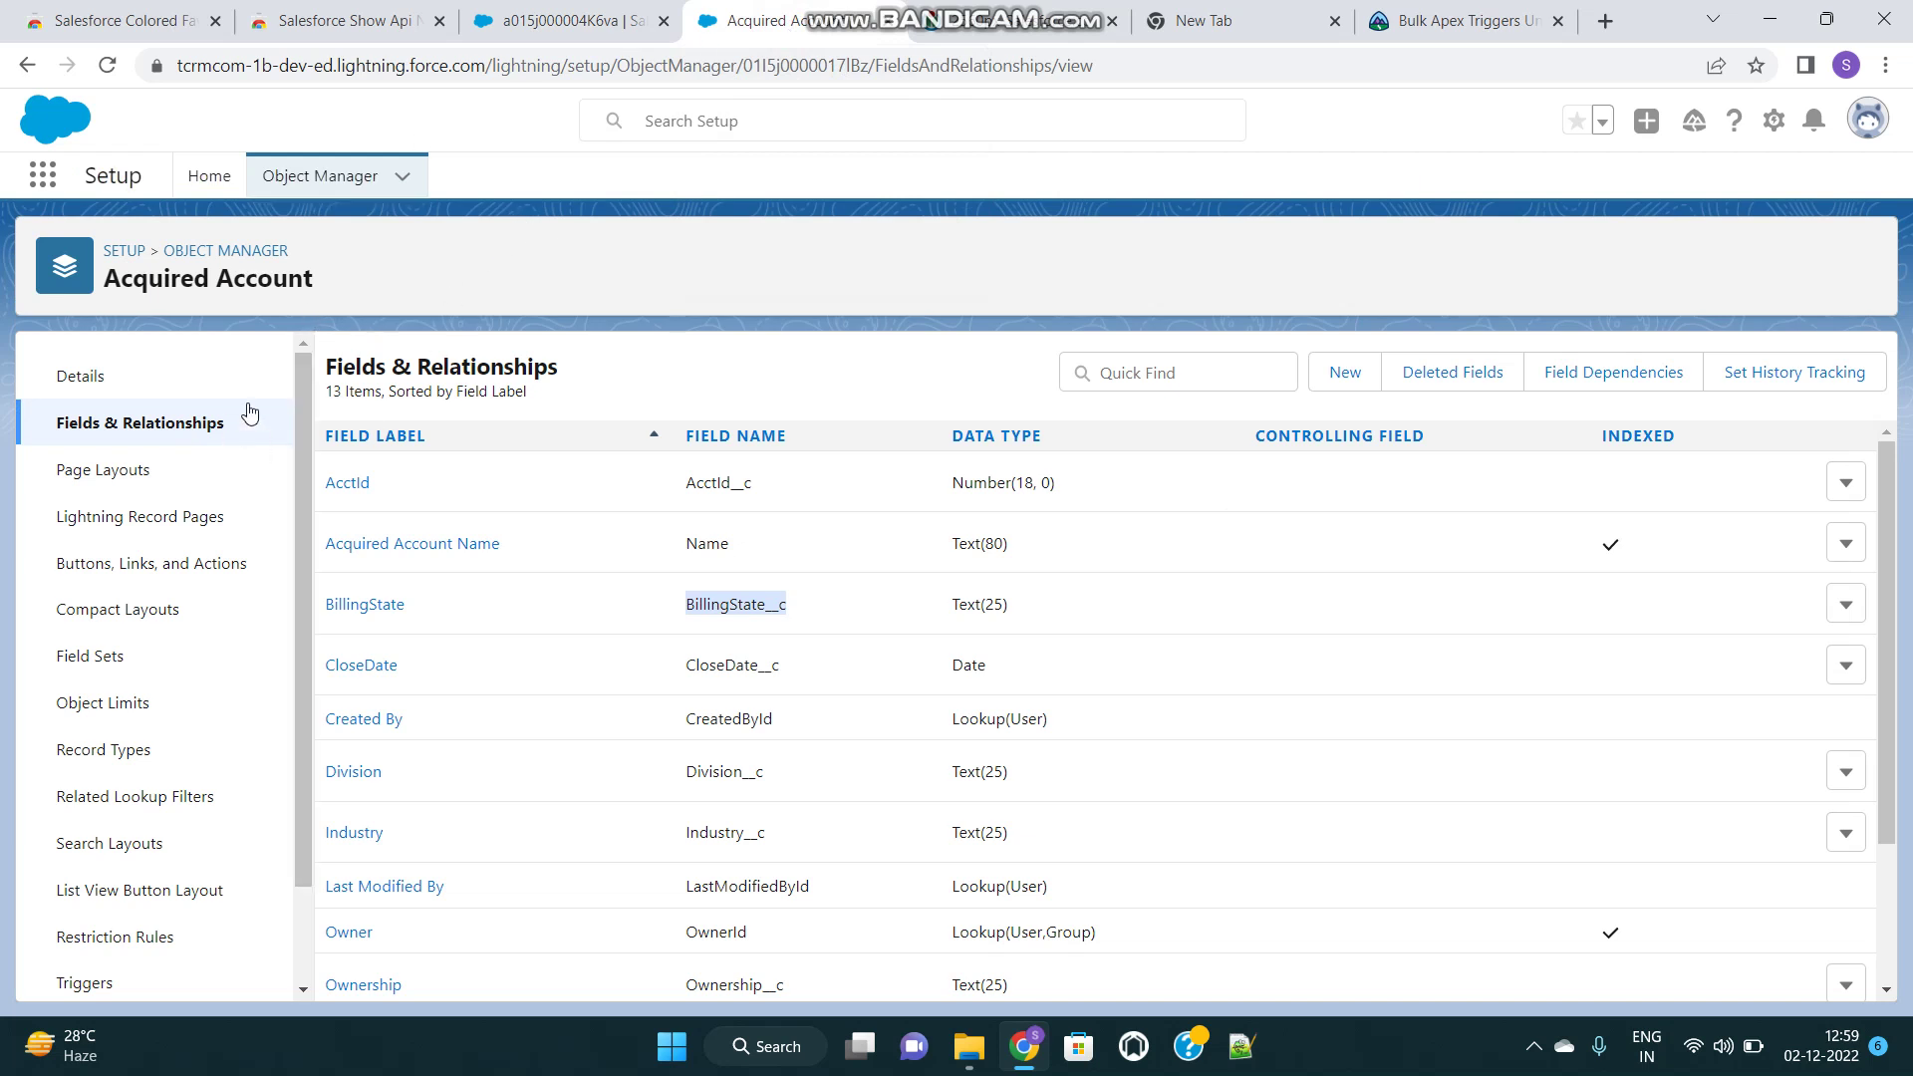
left_click(718, 668)
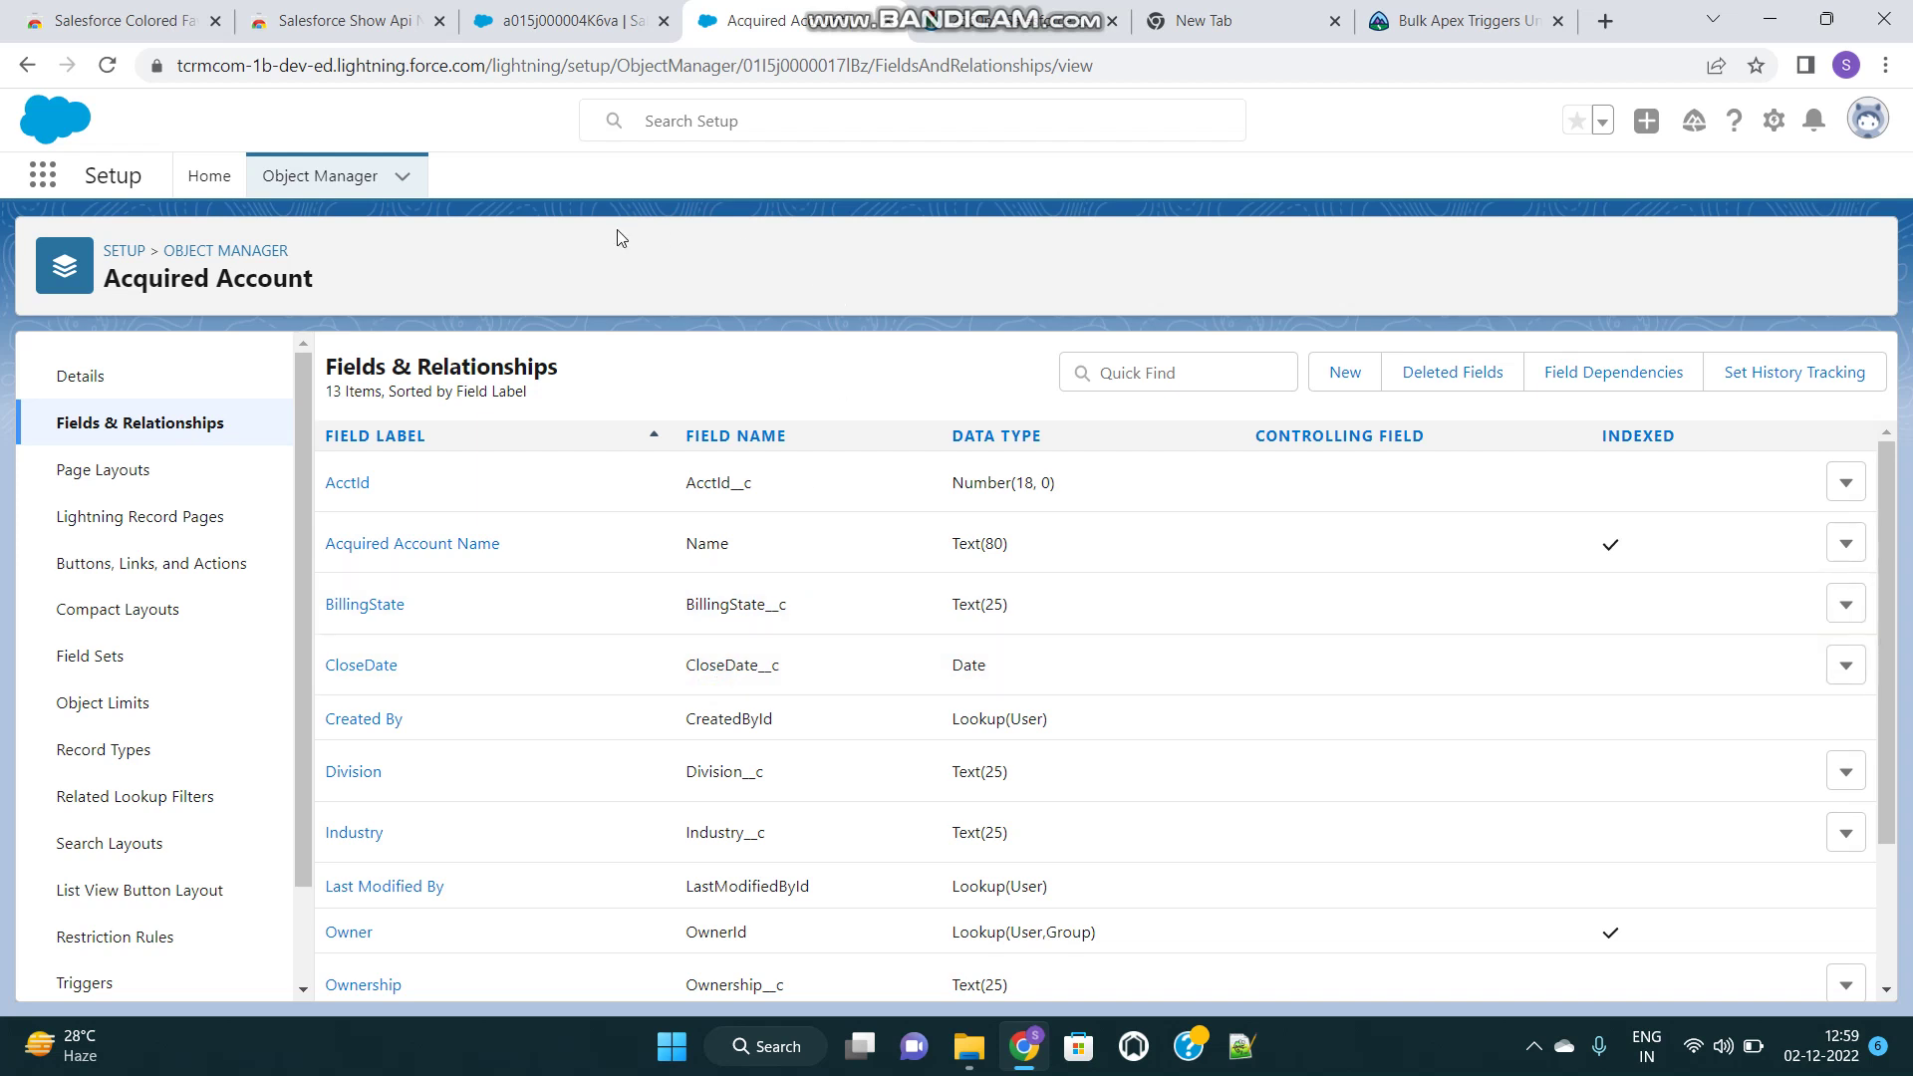
left_click(563, 22)
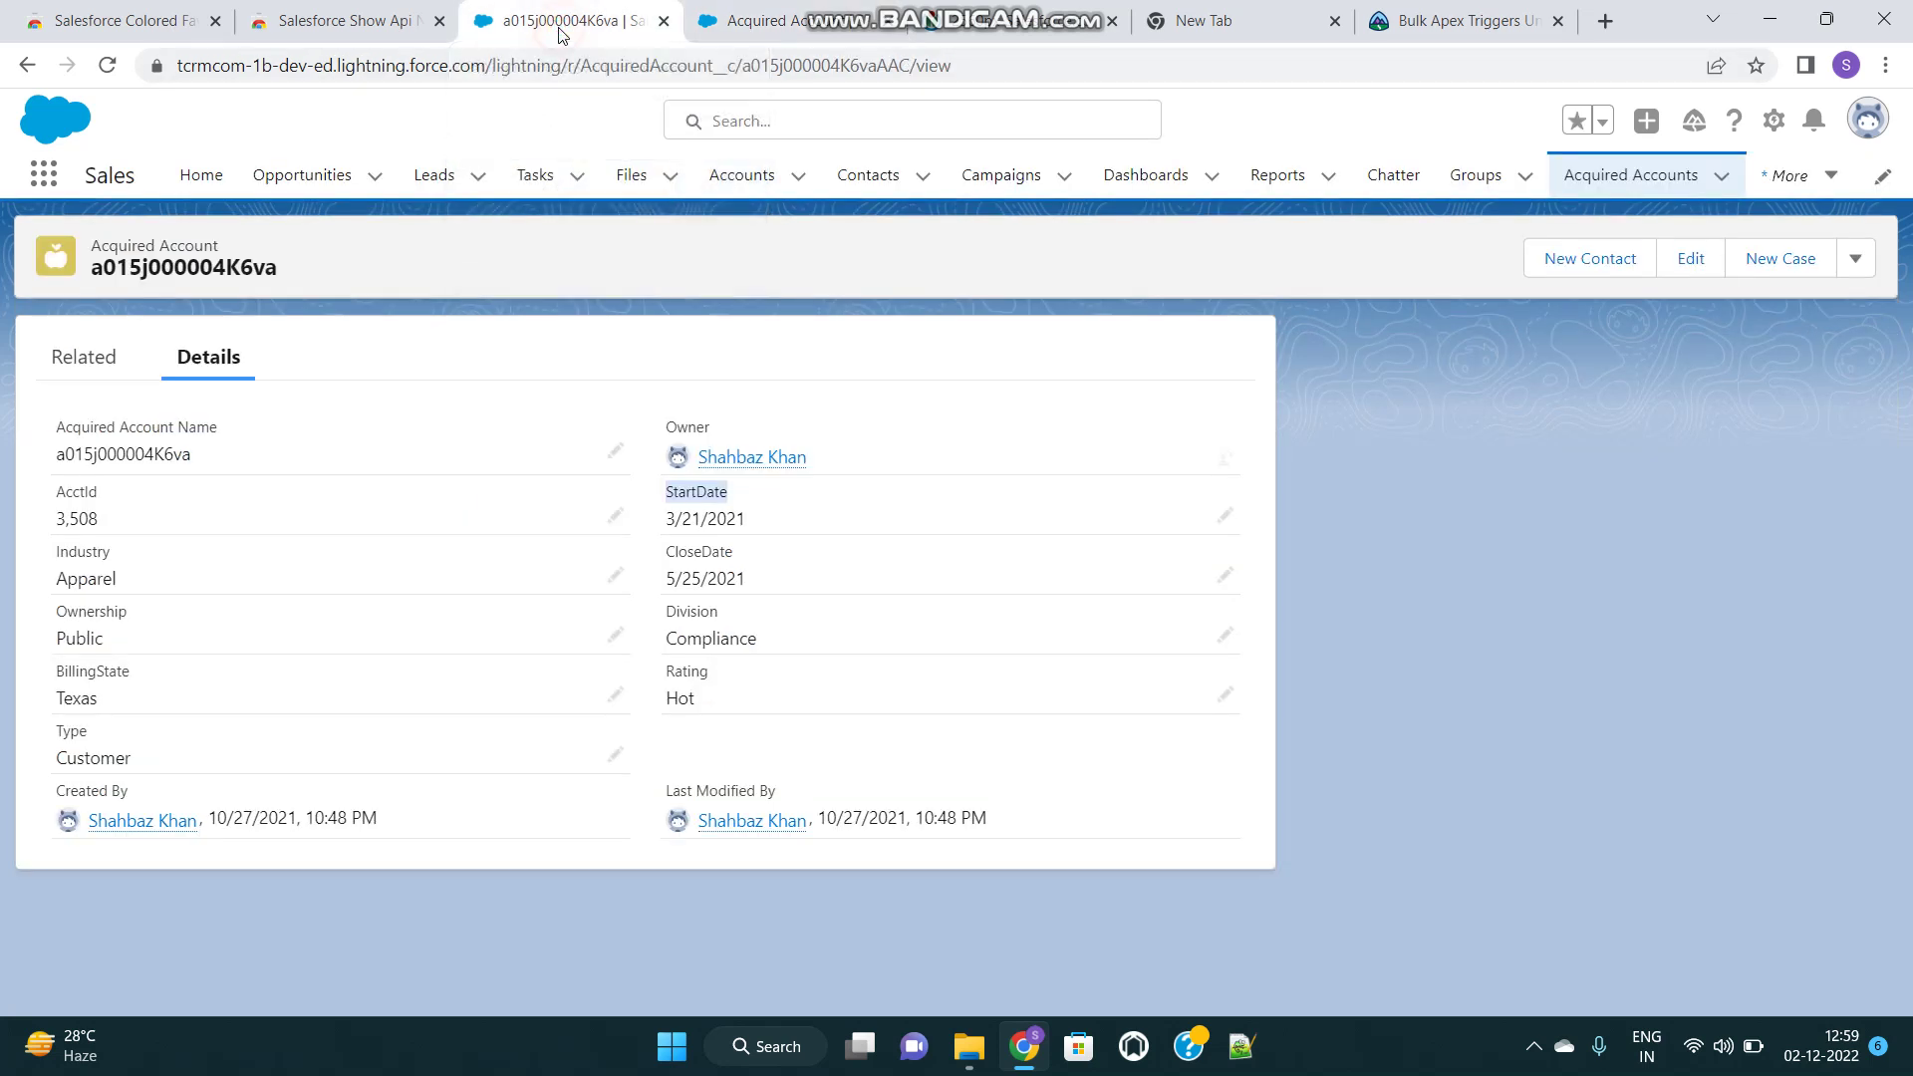
left_click(658, 351)
Step: Add the Salesforce Show Api Name extension to Chrome from its store page and dismiss the notice
left_click(344, 26)
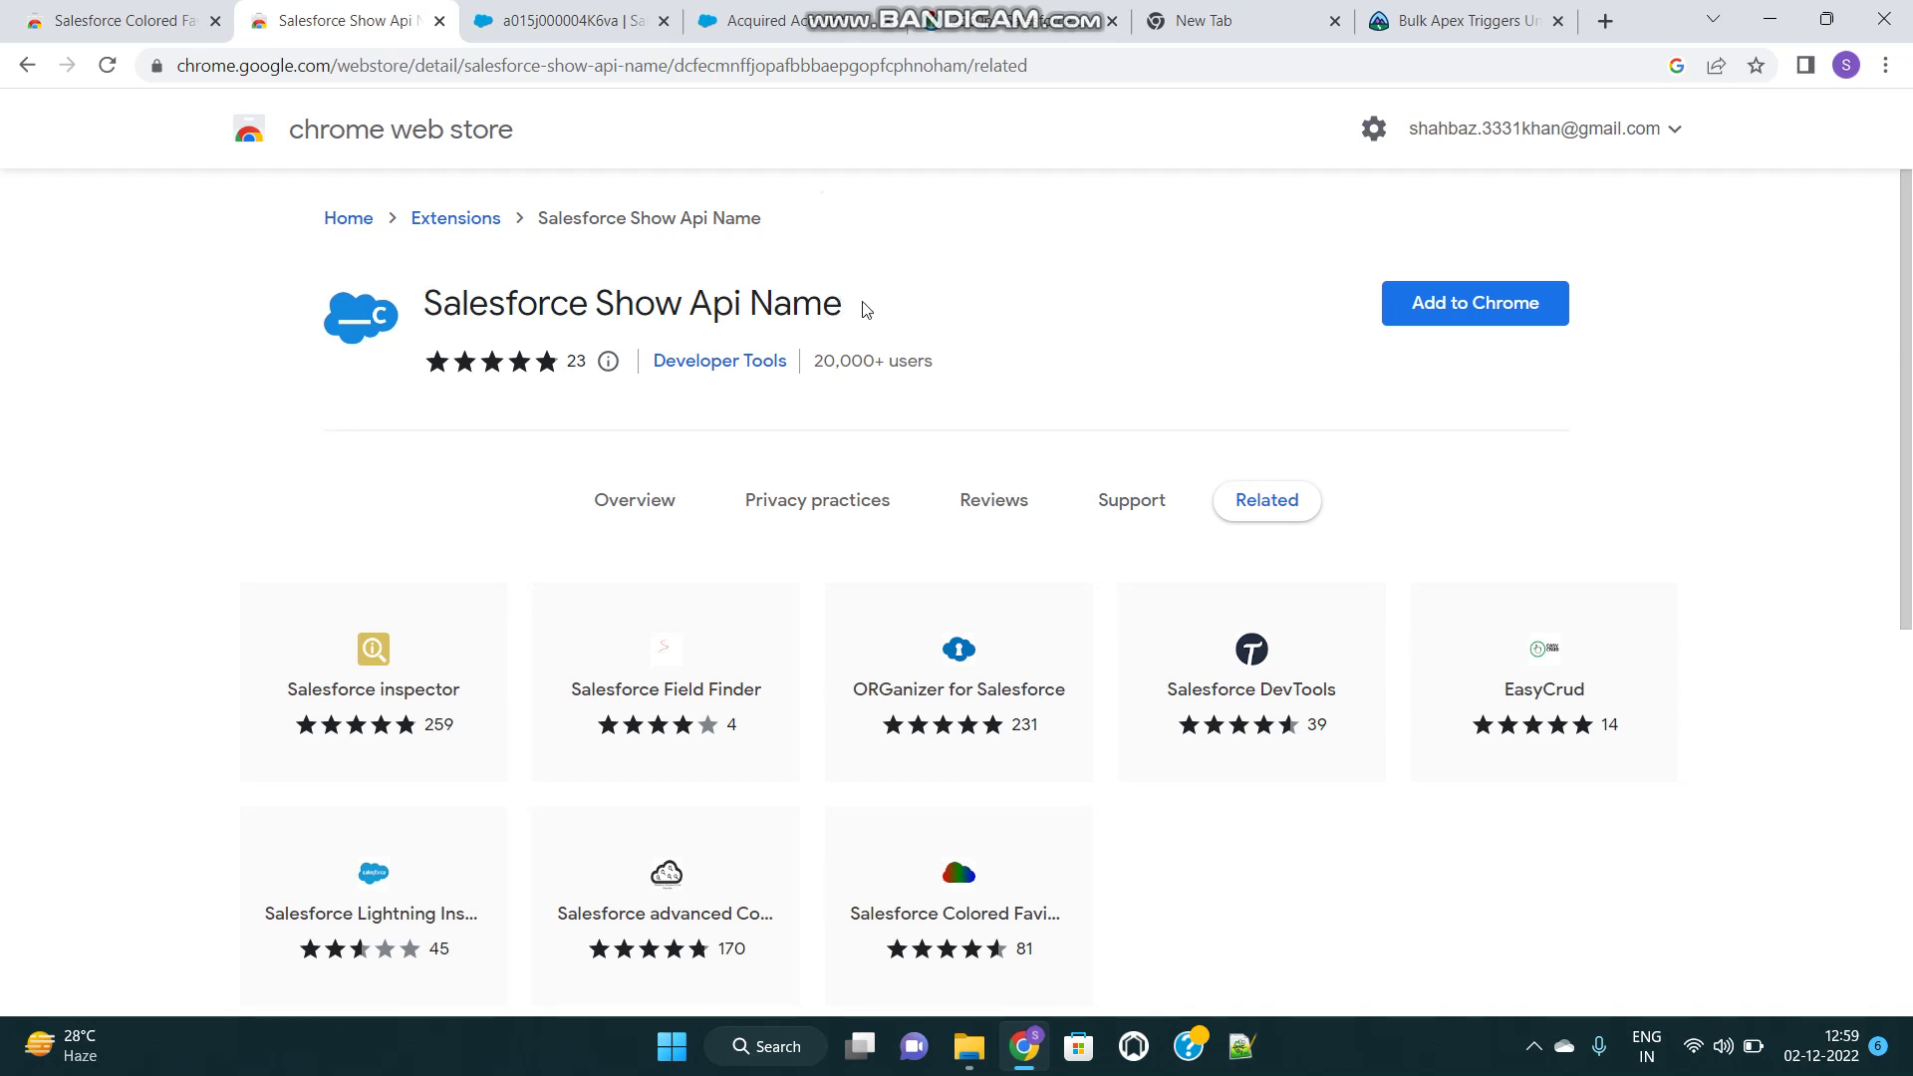
left_click(1436, 312)
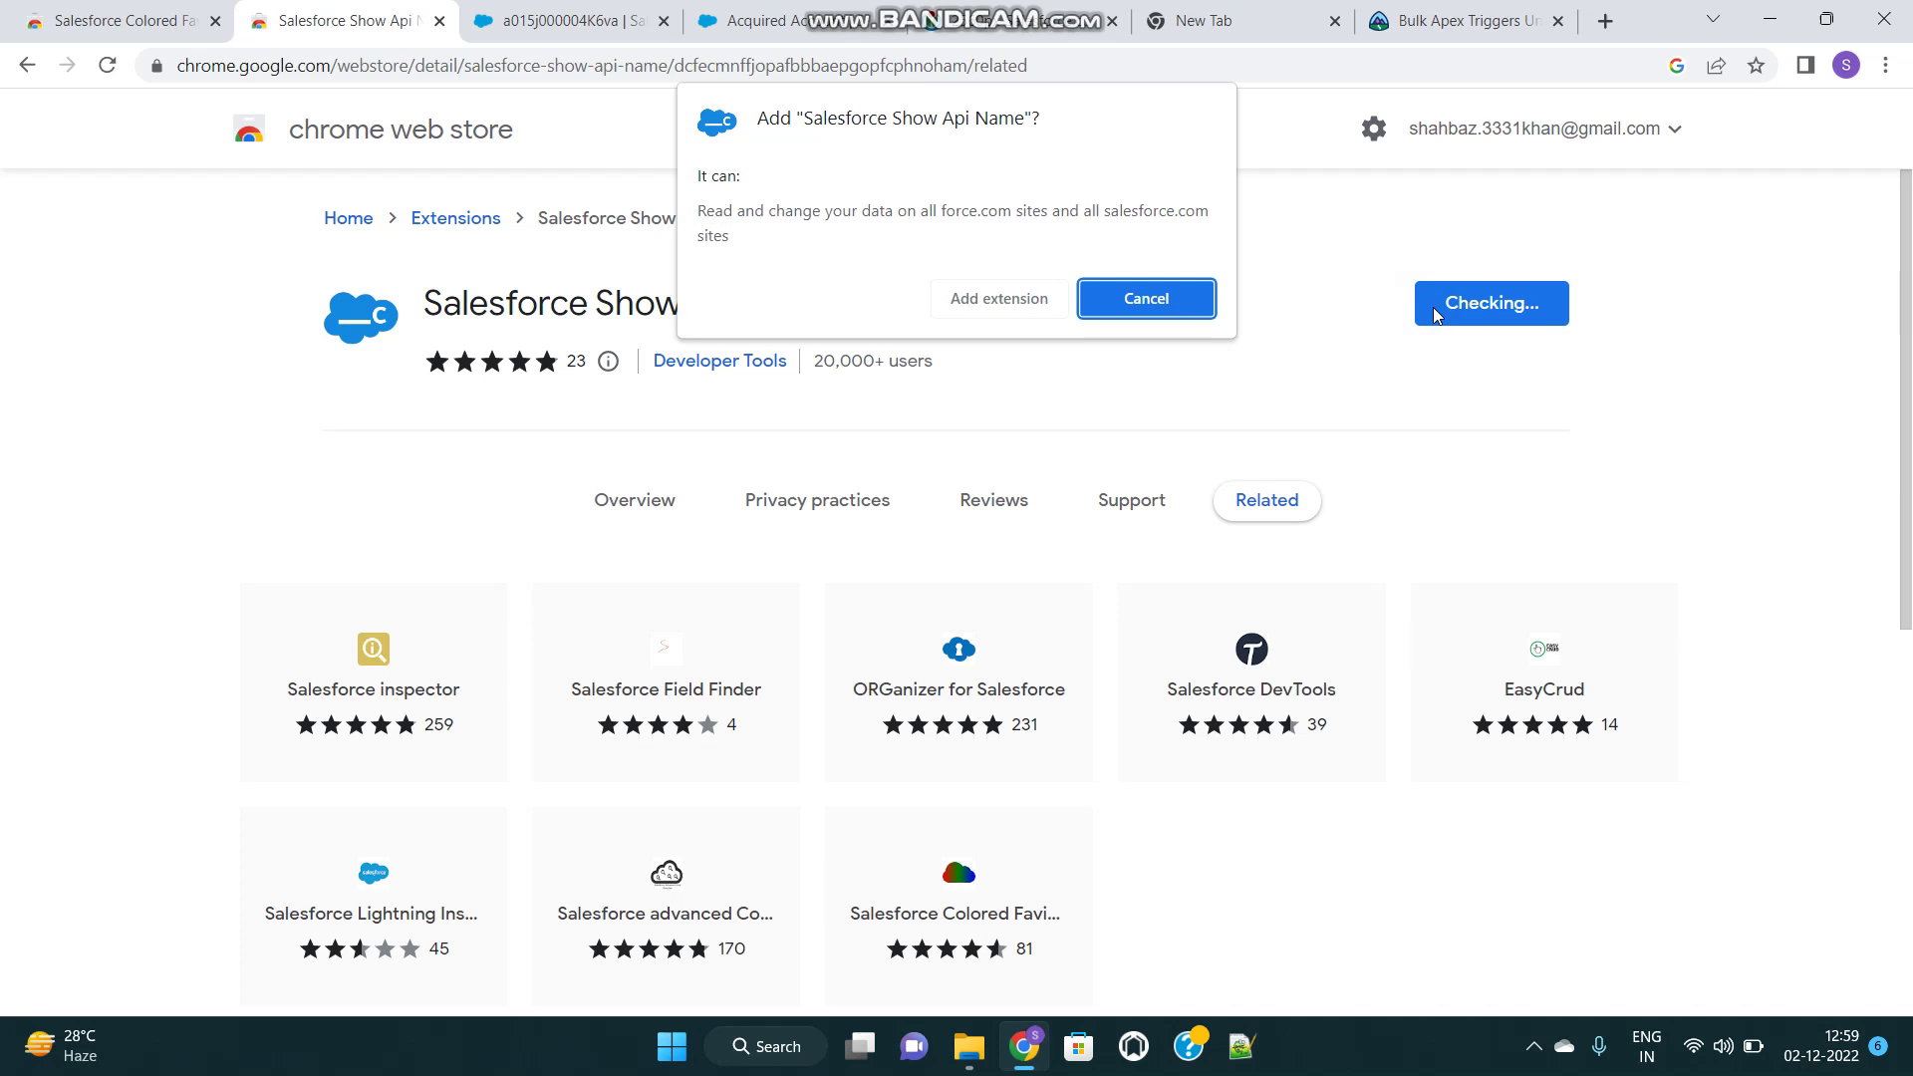
left_click(974, 296)
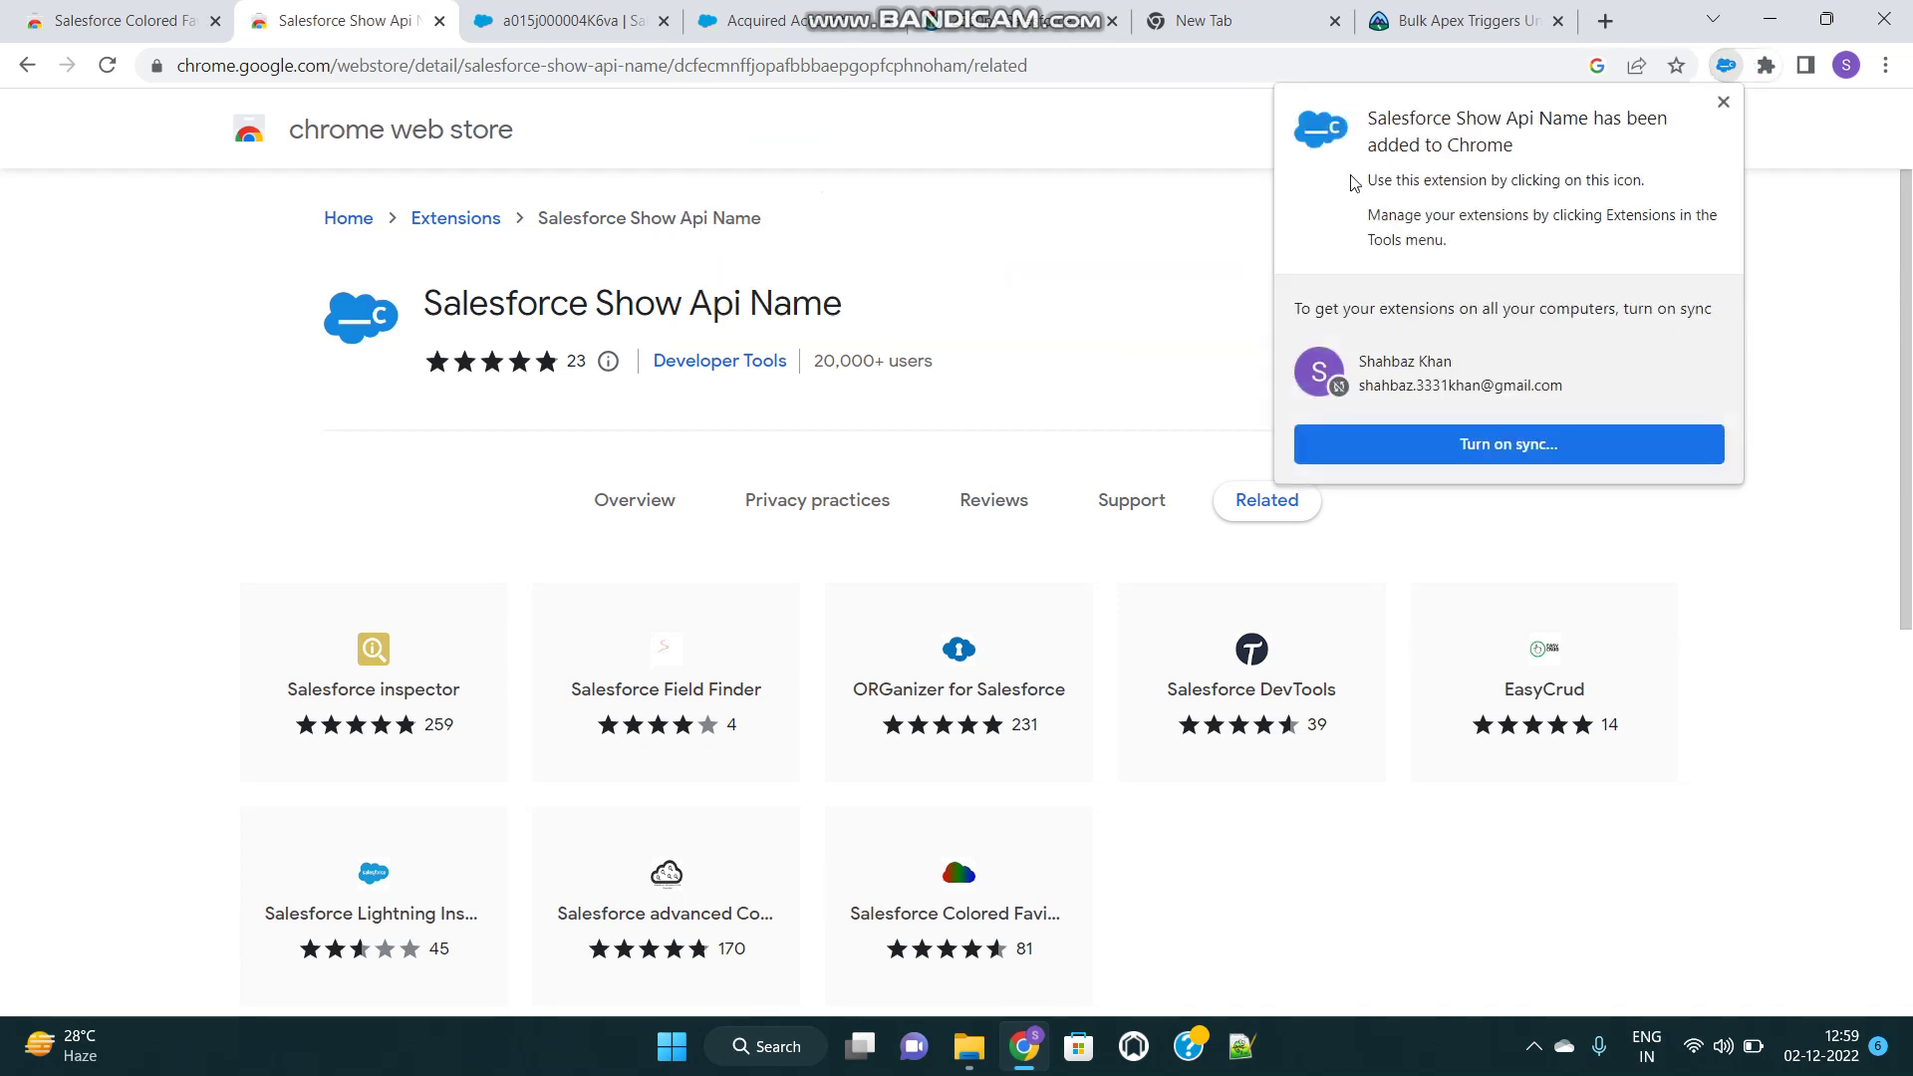
left_click(1723, 102)
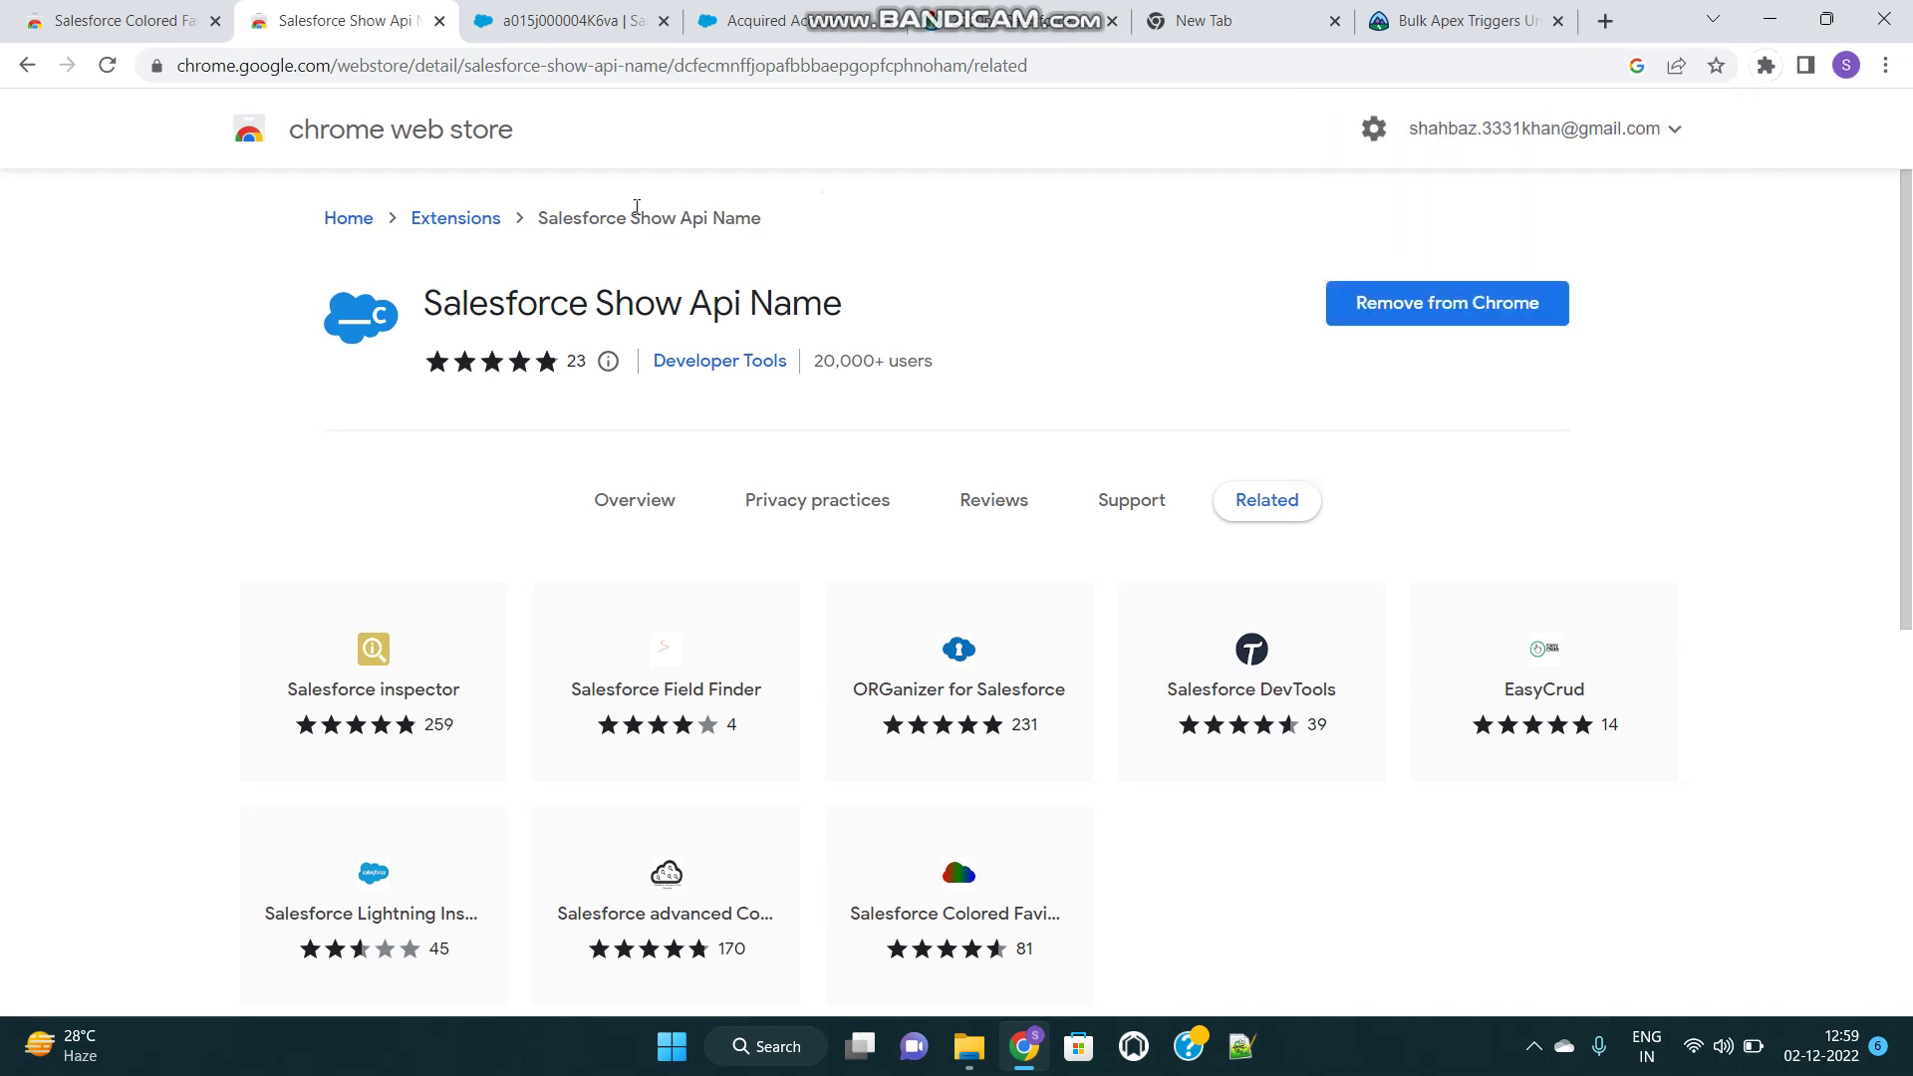
Step: Reload the Acquired Account record a015j000004K6va and show the installed extensions list
left_click(543, 19)
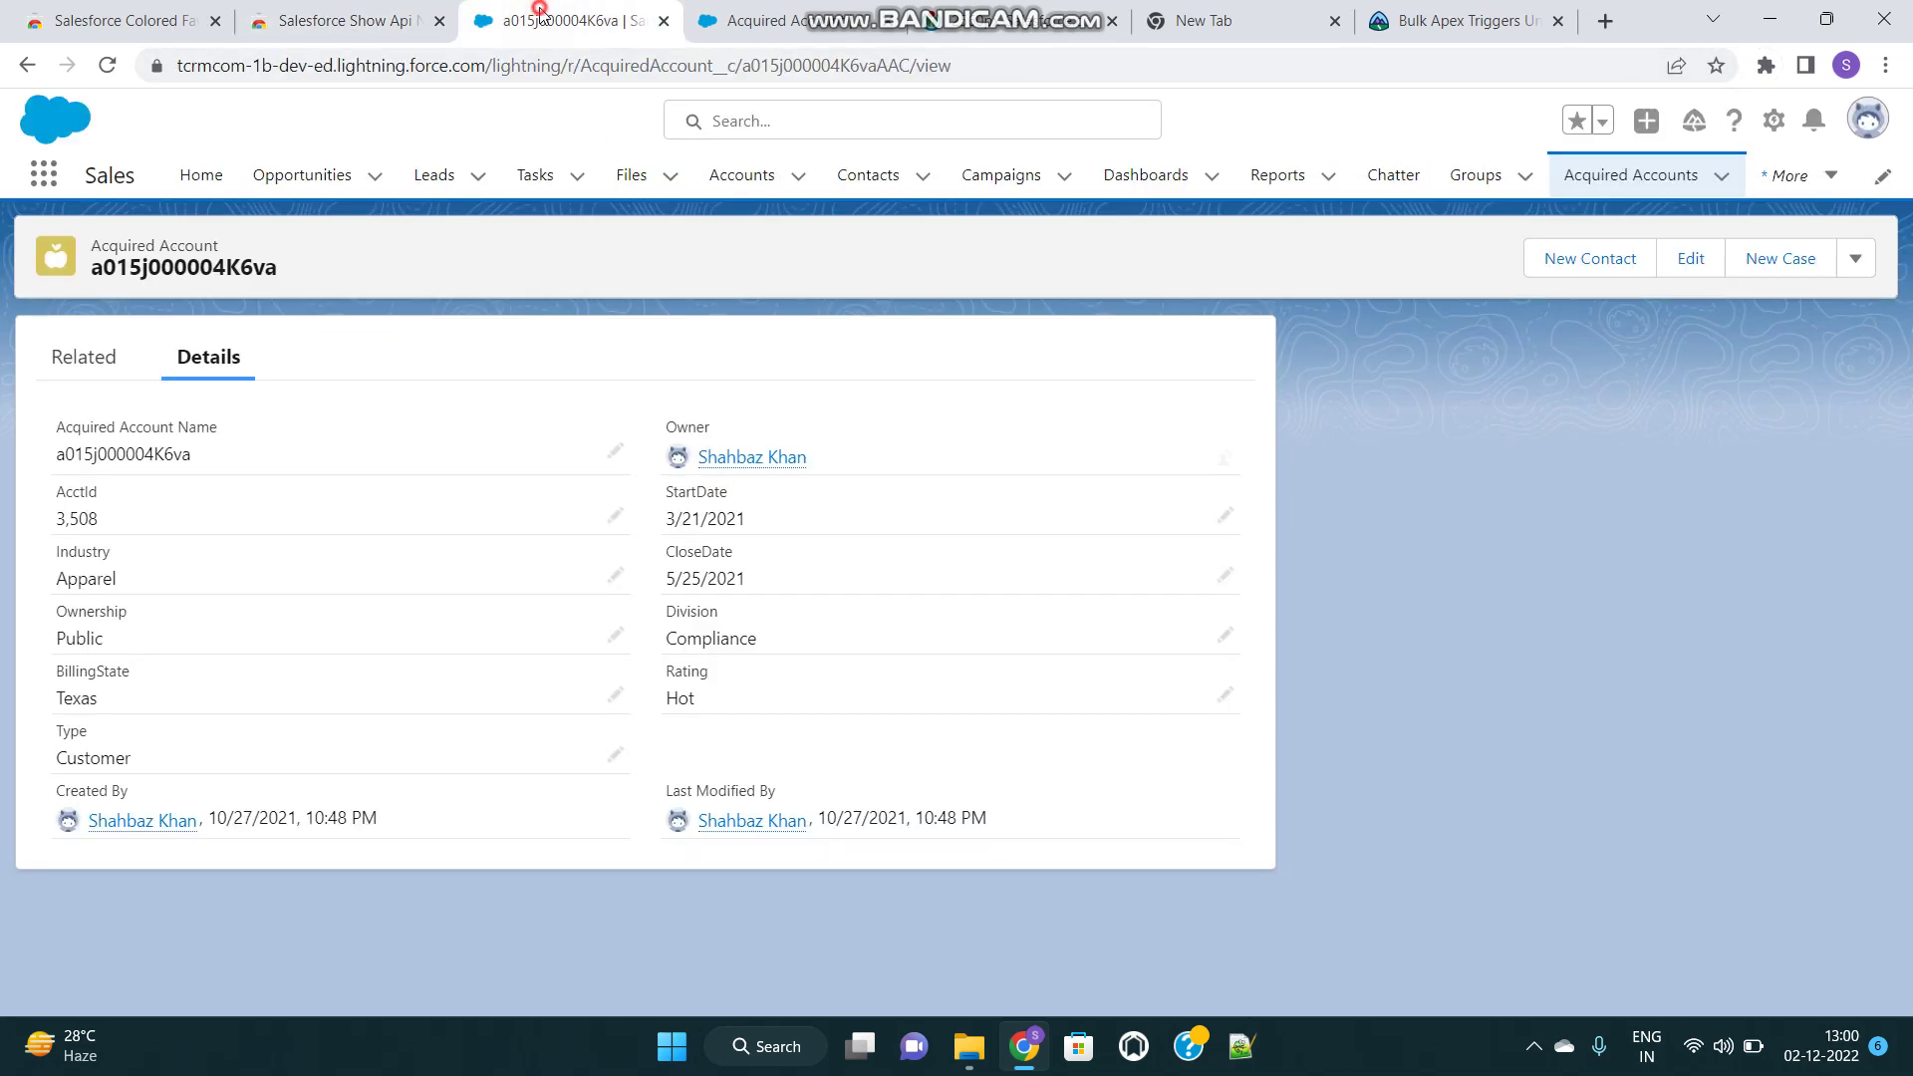
left_click(107, 66)
left_click_drag(665, 496, 738, 491)
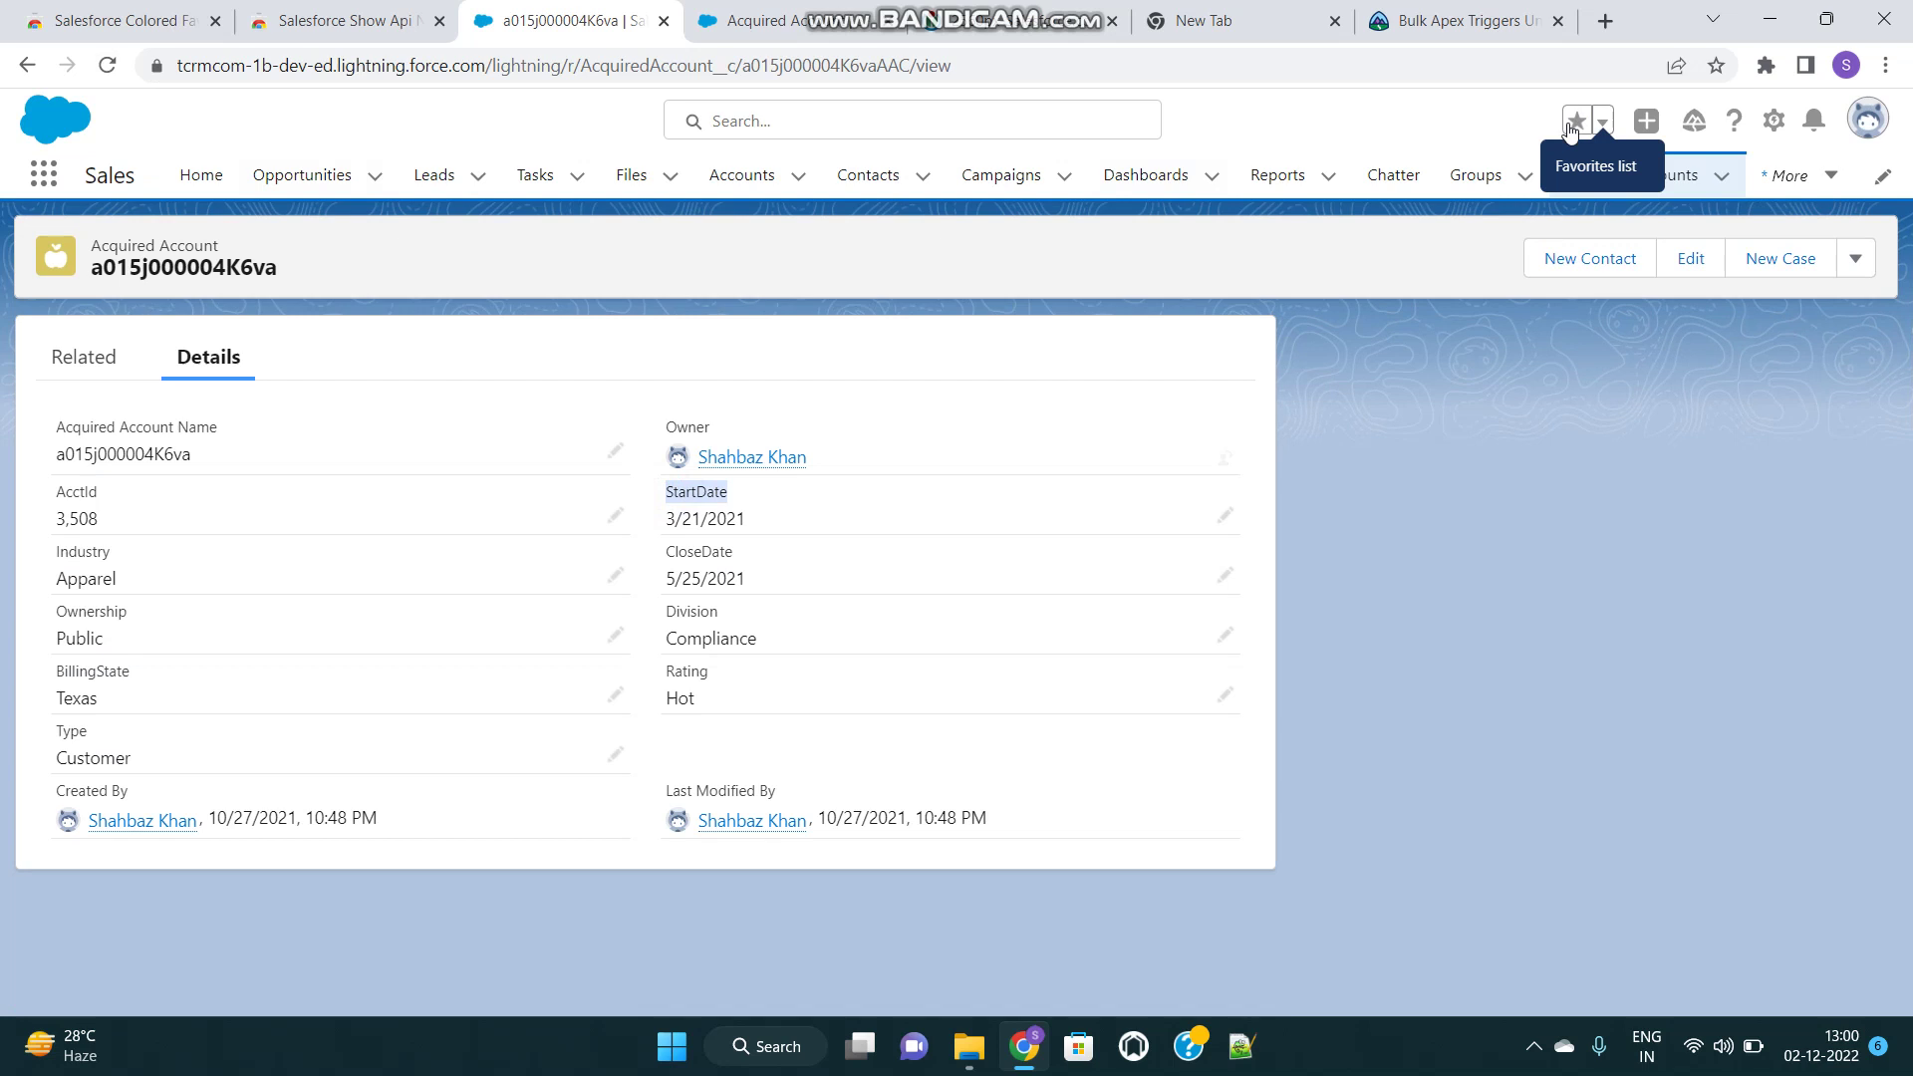
left_click(1767, 66)
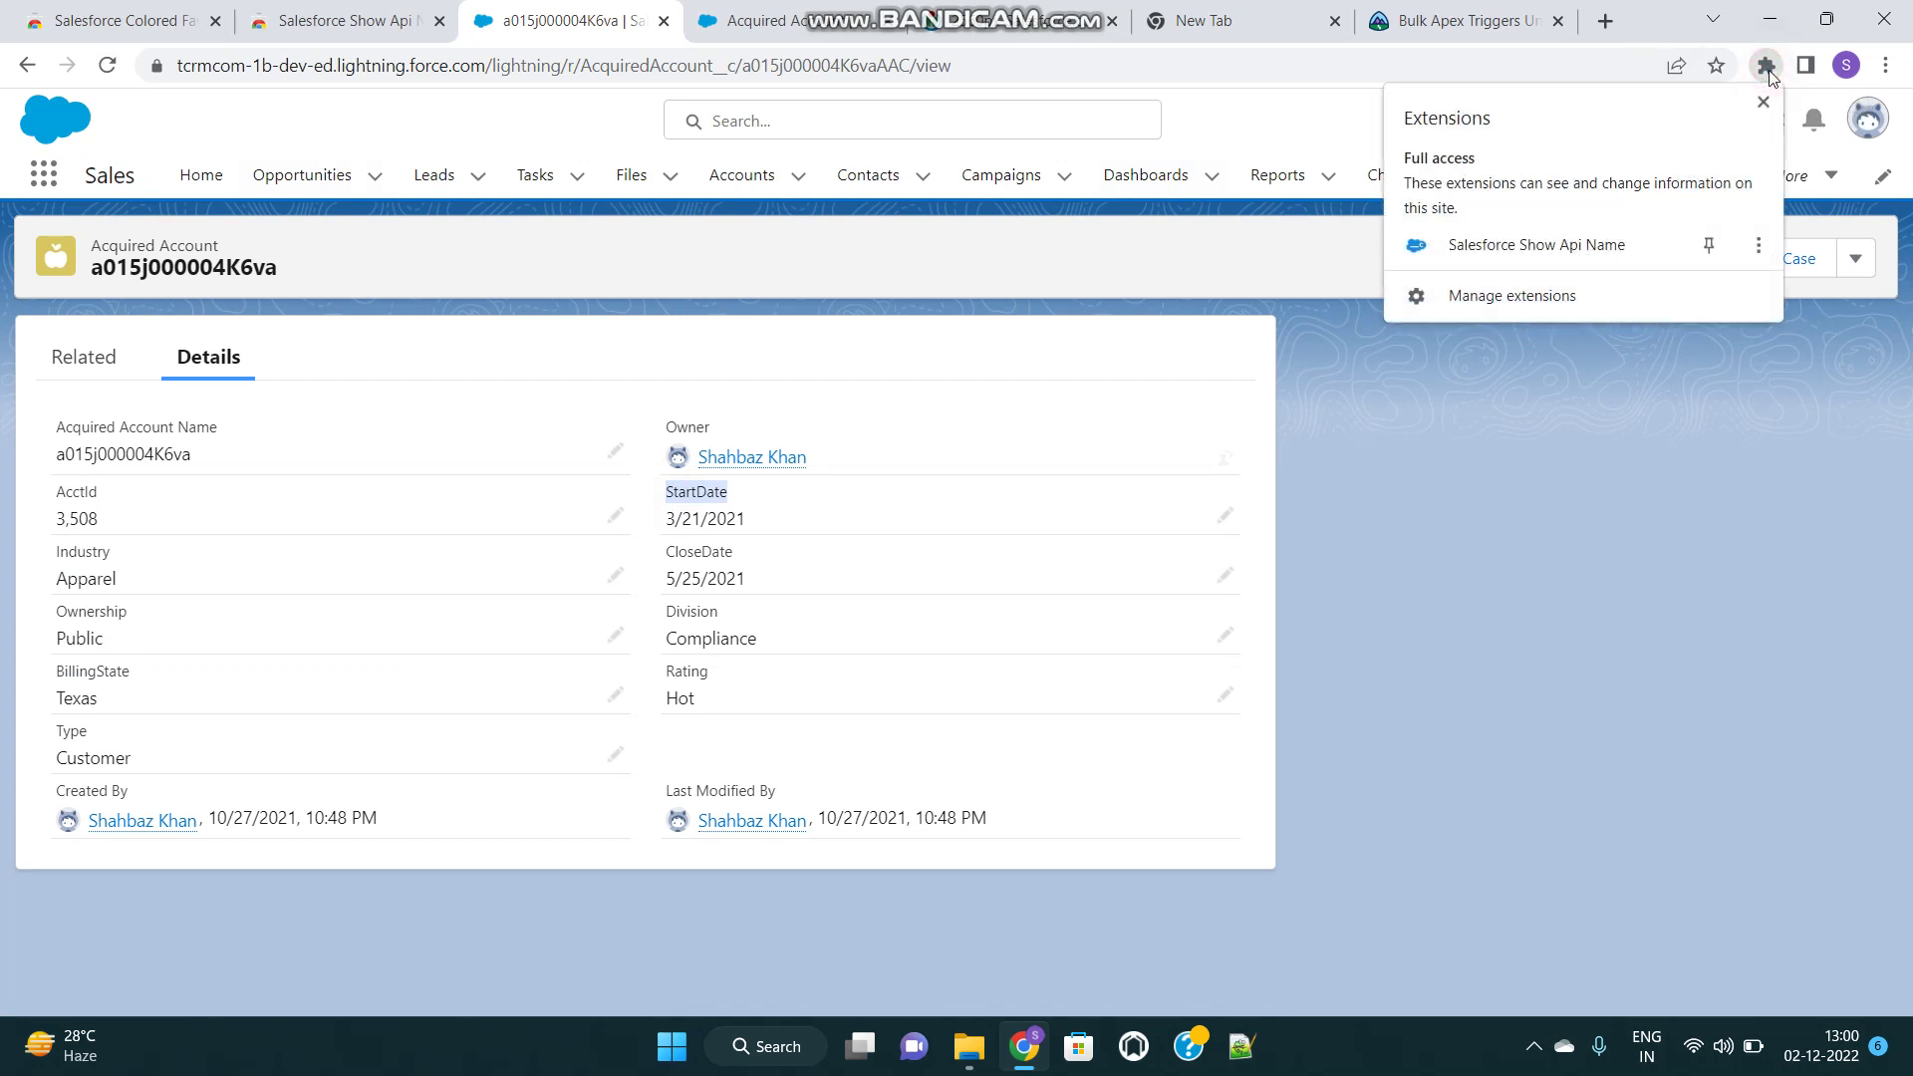
Step: Run Salesforce Show Api Name and check the StartDate and CloseDate__c API names beneath their labels
left_click(1476, 259)
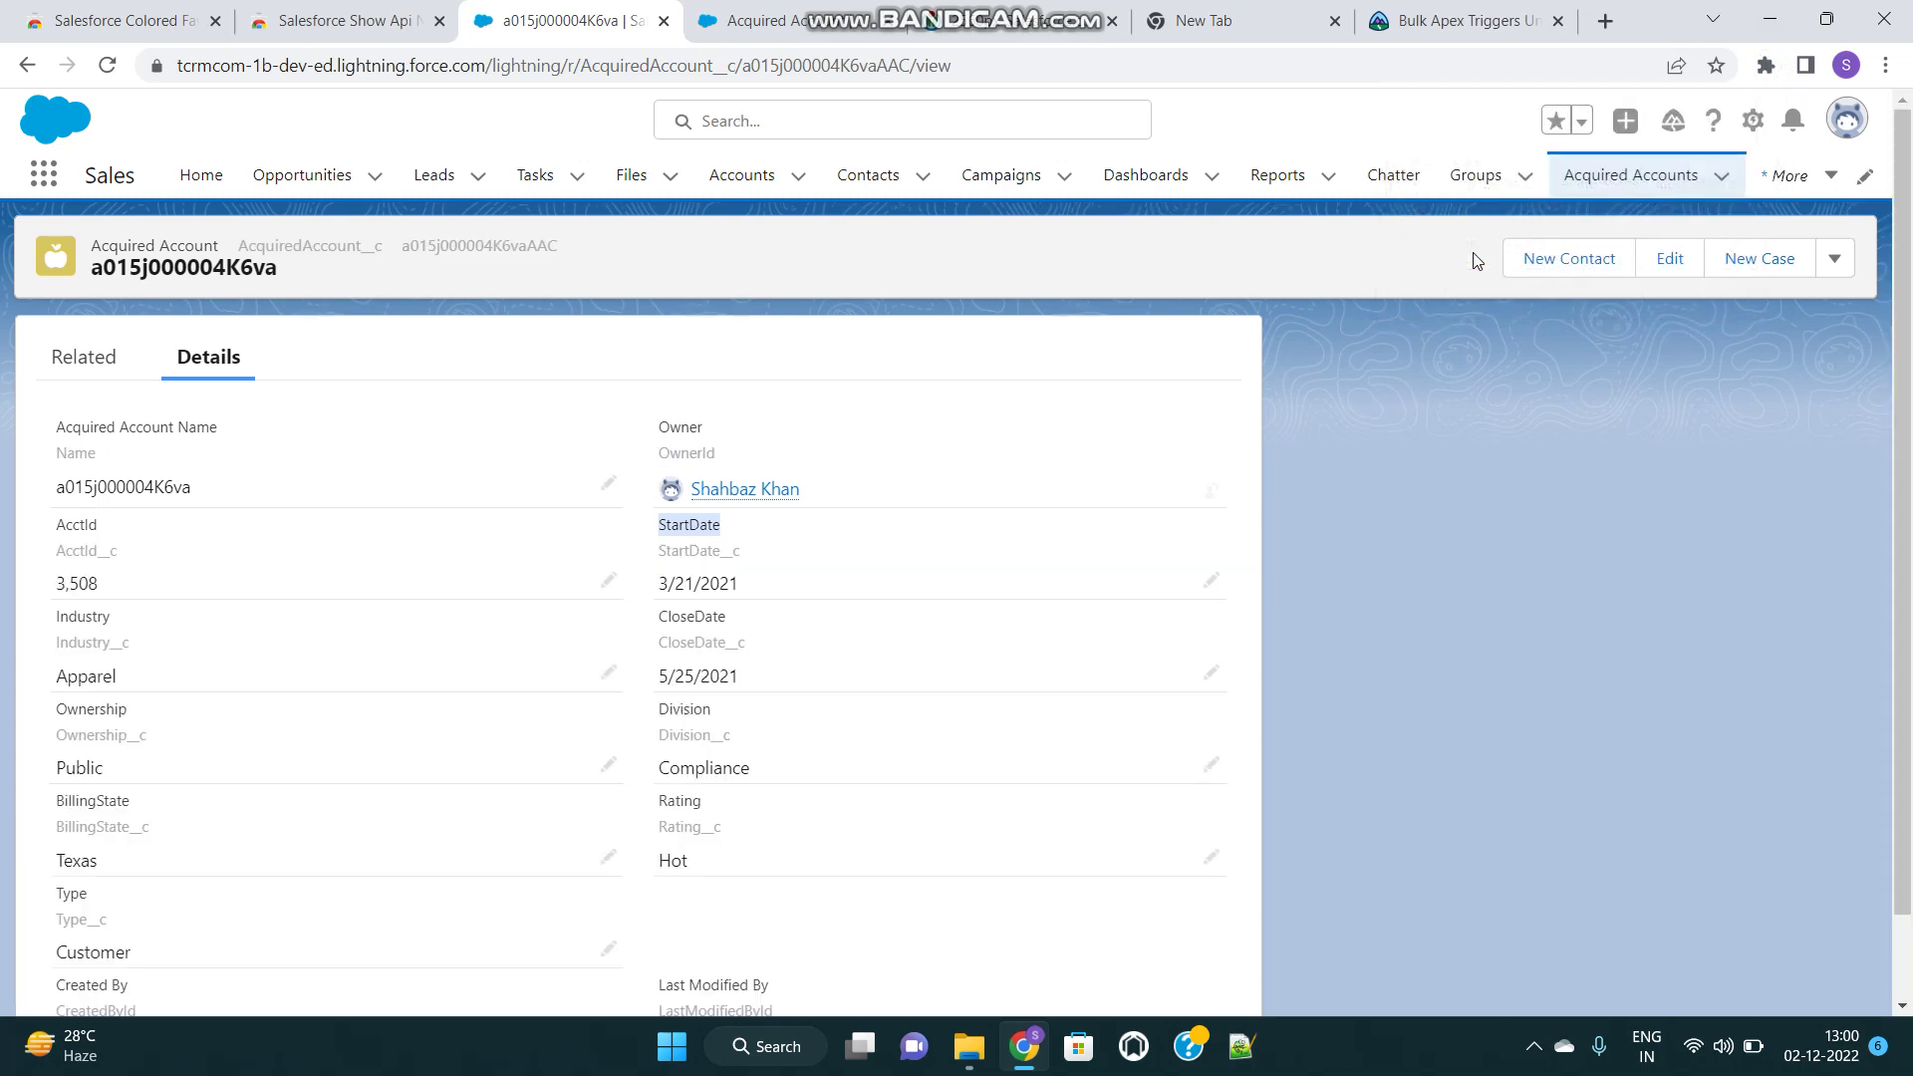
left_click(803, 330)
left_click_drag(657, 555, 734, 555)
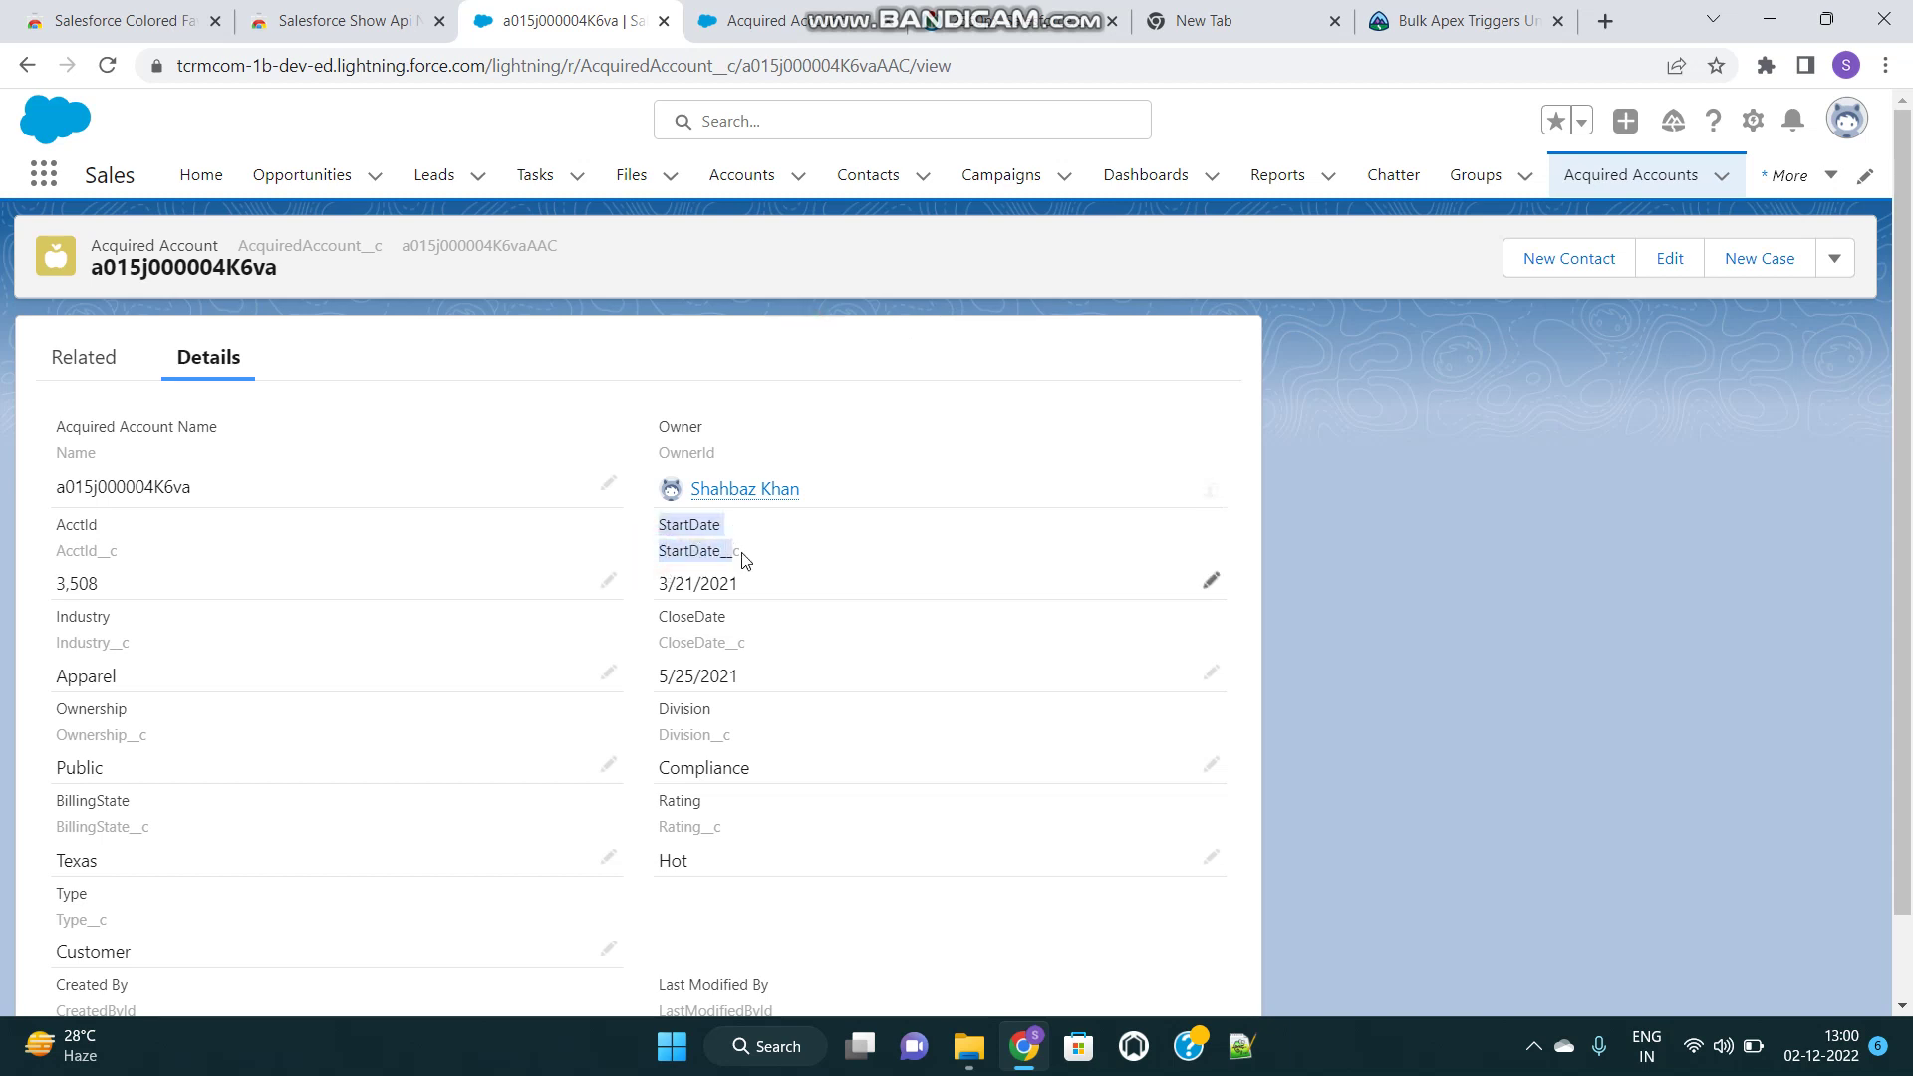
left_click(738, 552)
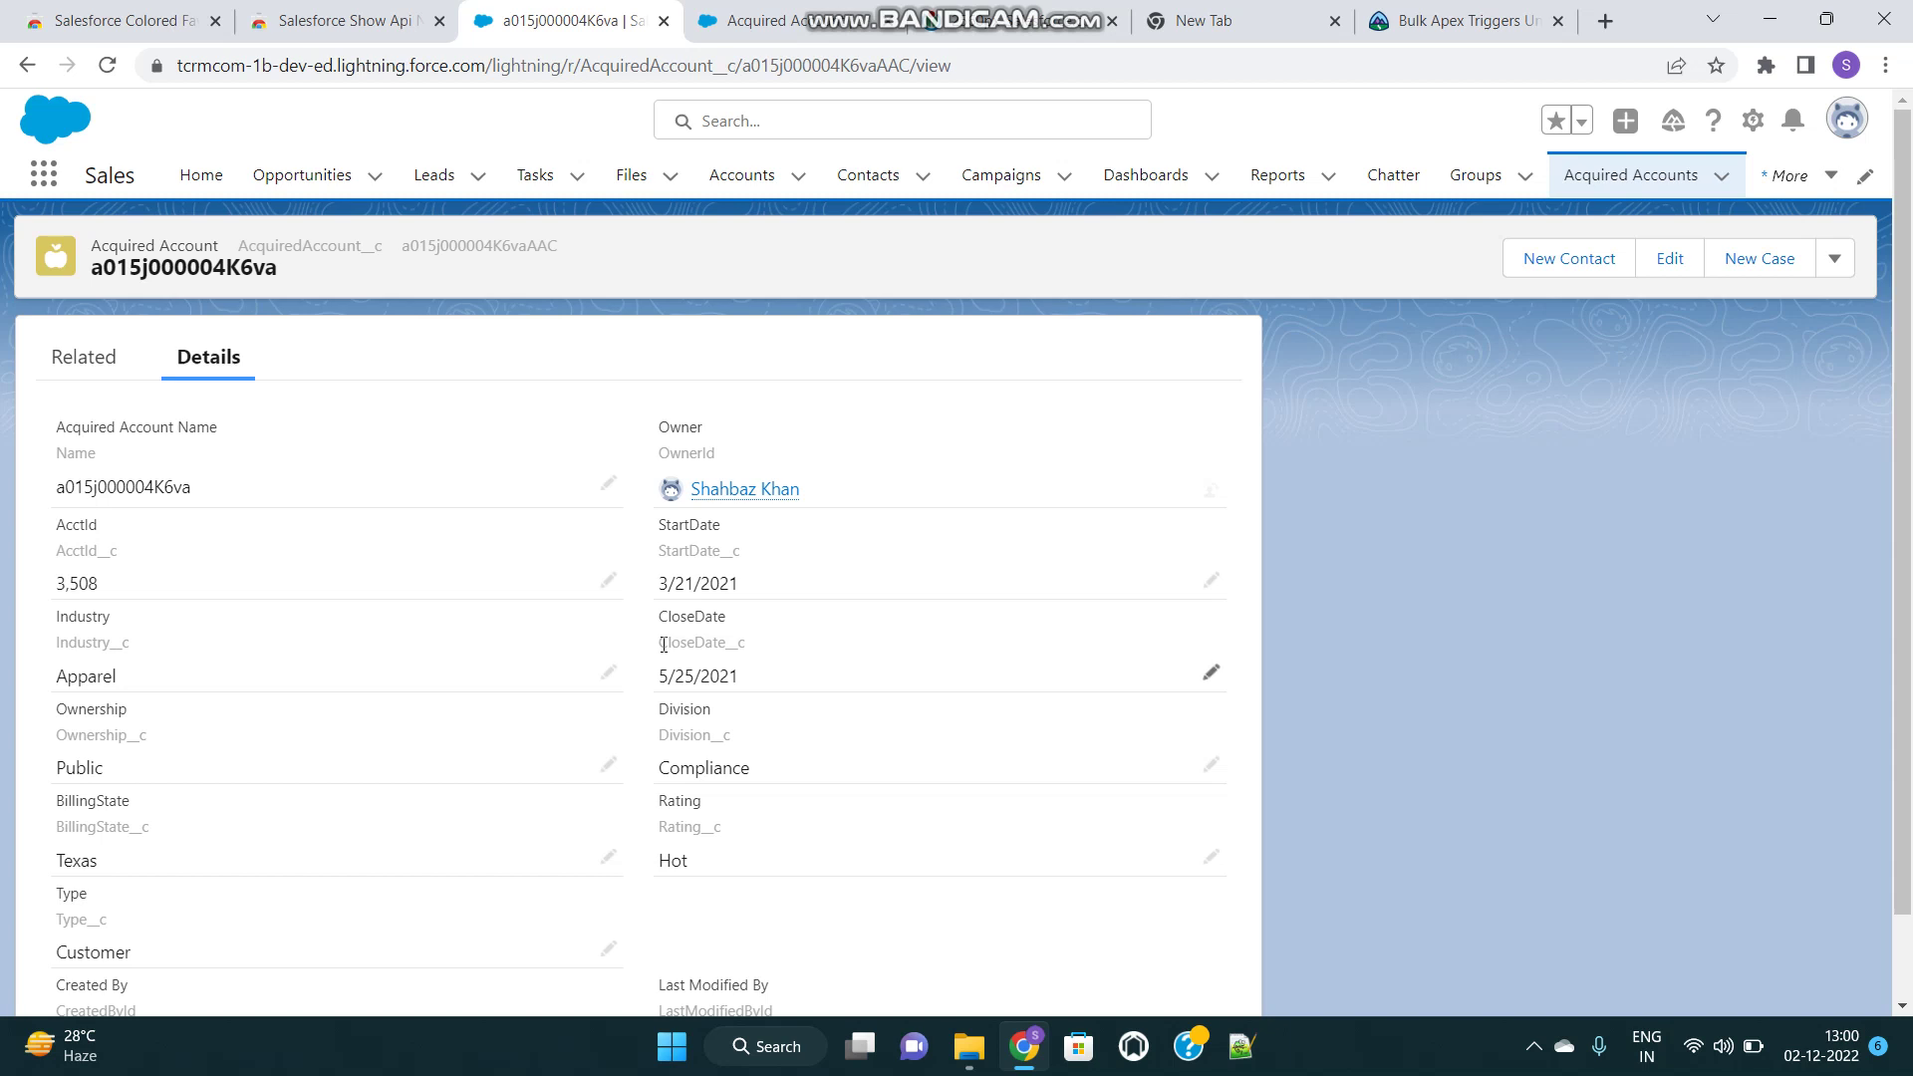
left_click_drag(662, 643, 755, 660)
Step: Scroll through the record to review API names such as Industry__c under each field label
scroll(669, 736, "down", 1)
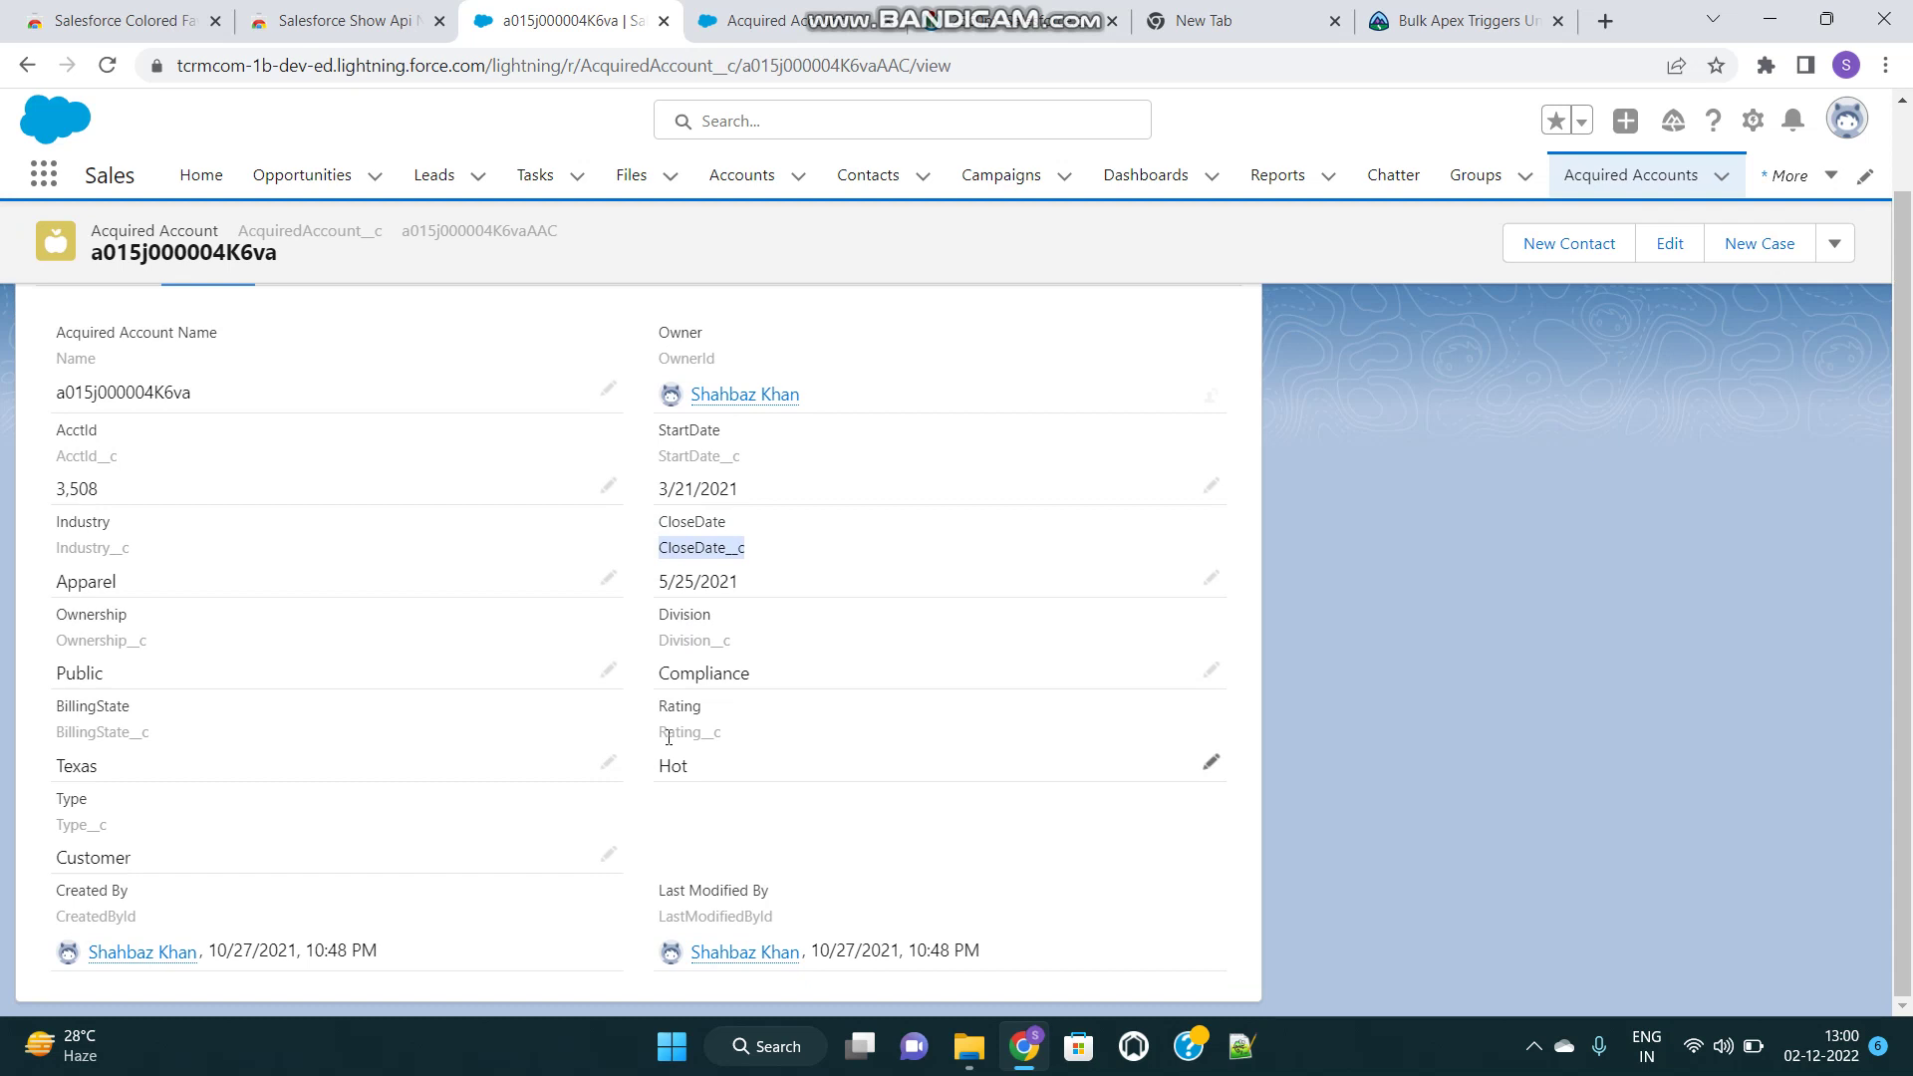
scroll(669, 736, "up", 1)
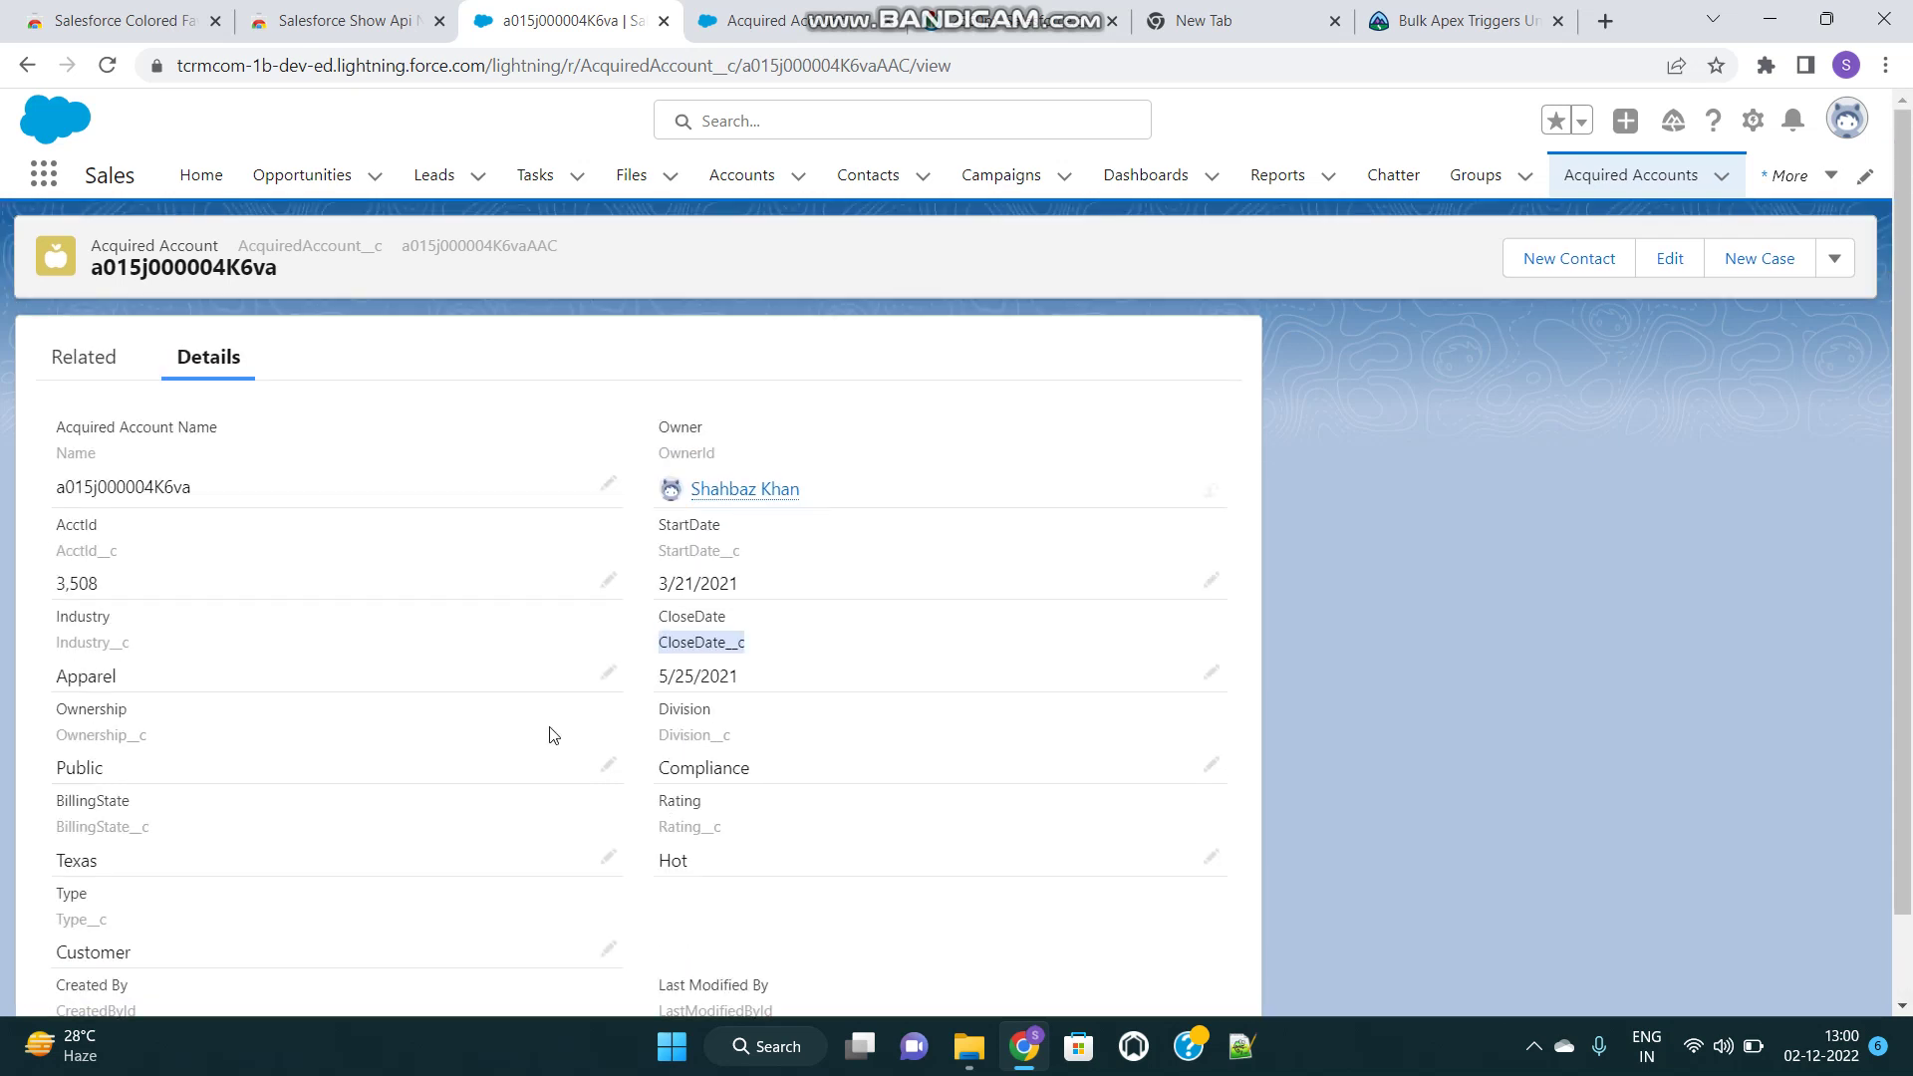
scroll(605, 684, "down", 1)
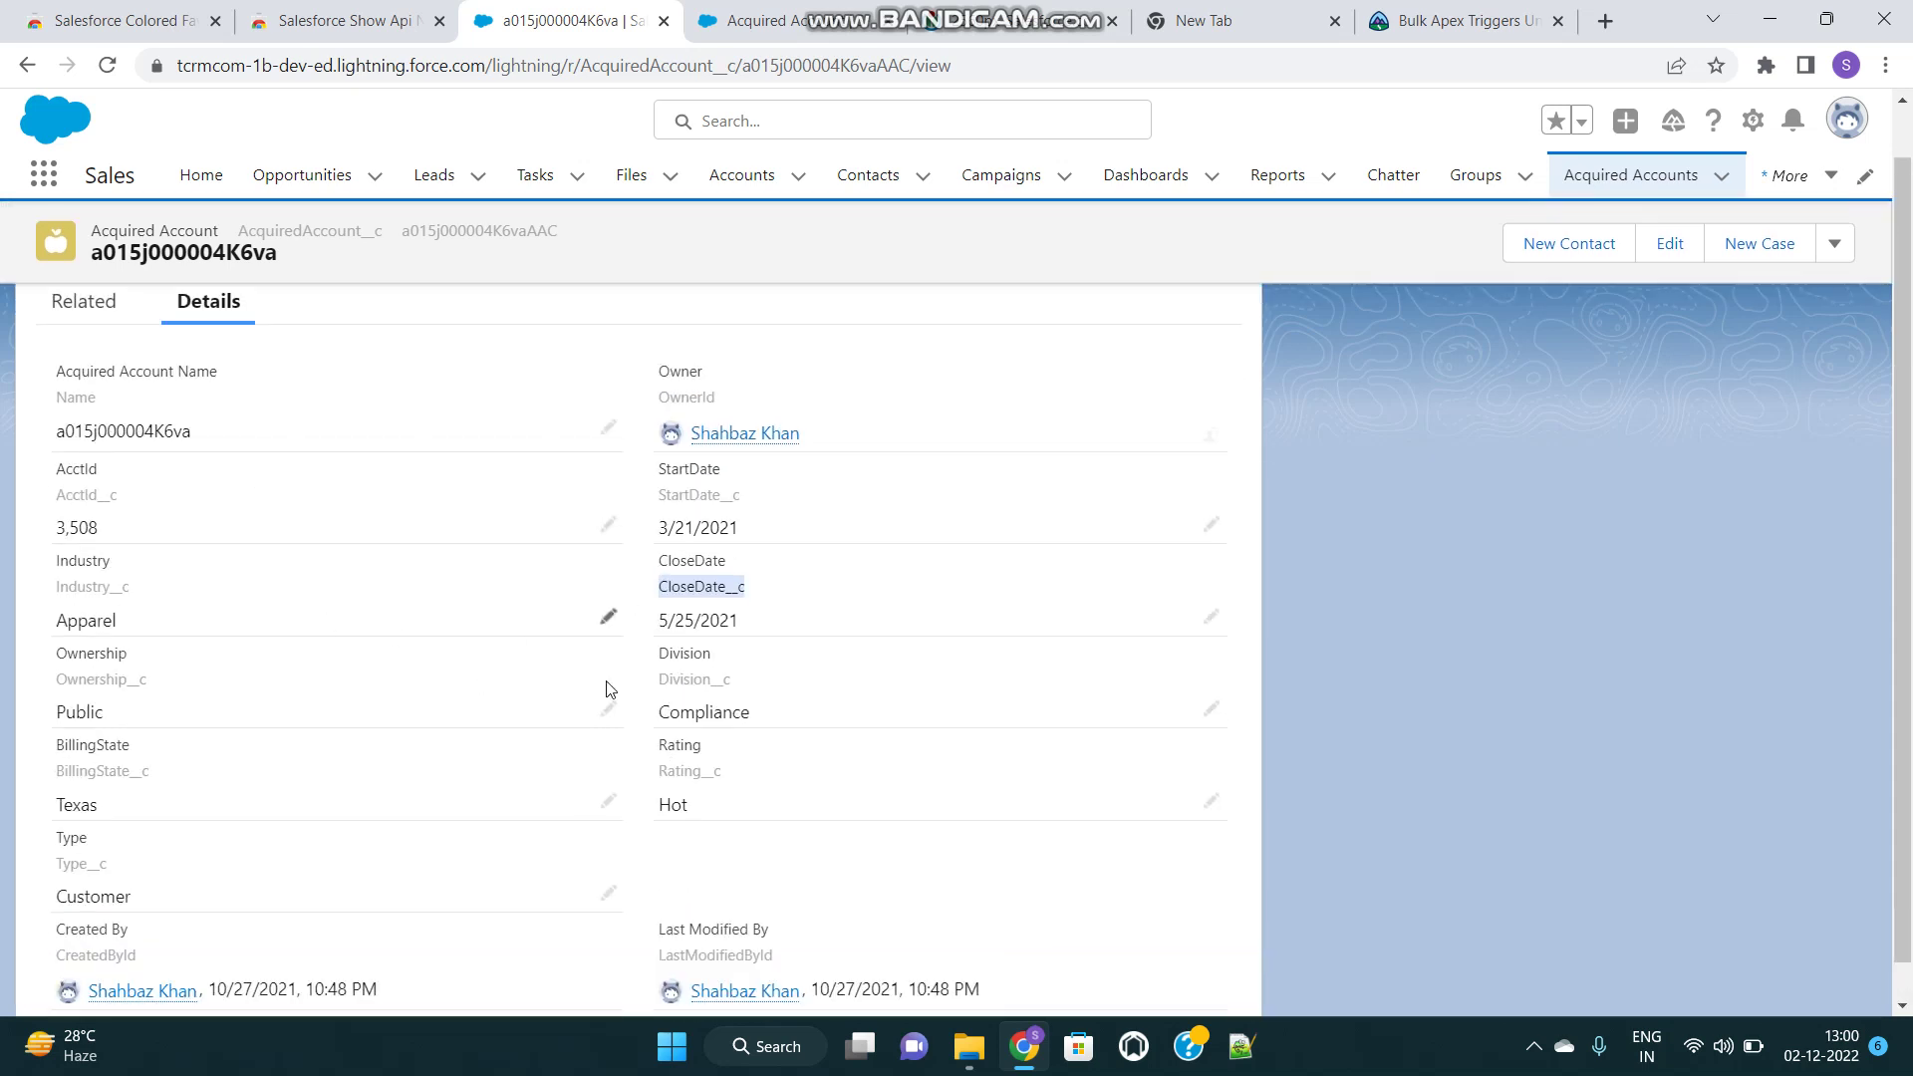
scroll(609, 688, "up", 1)
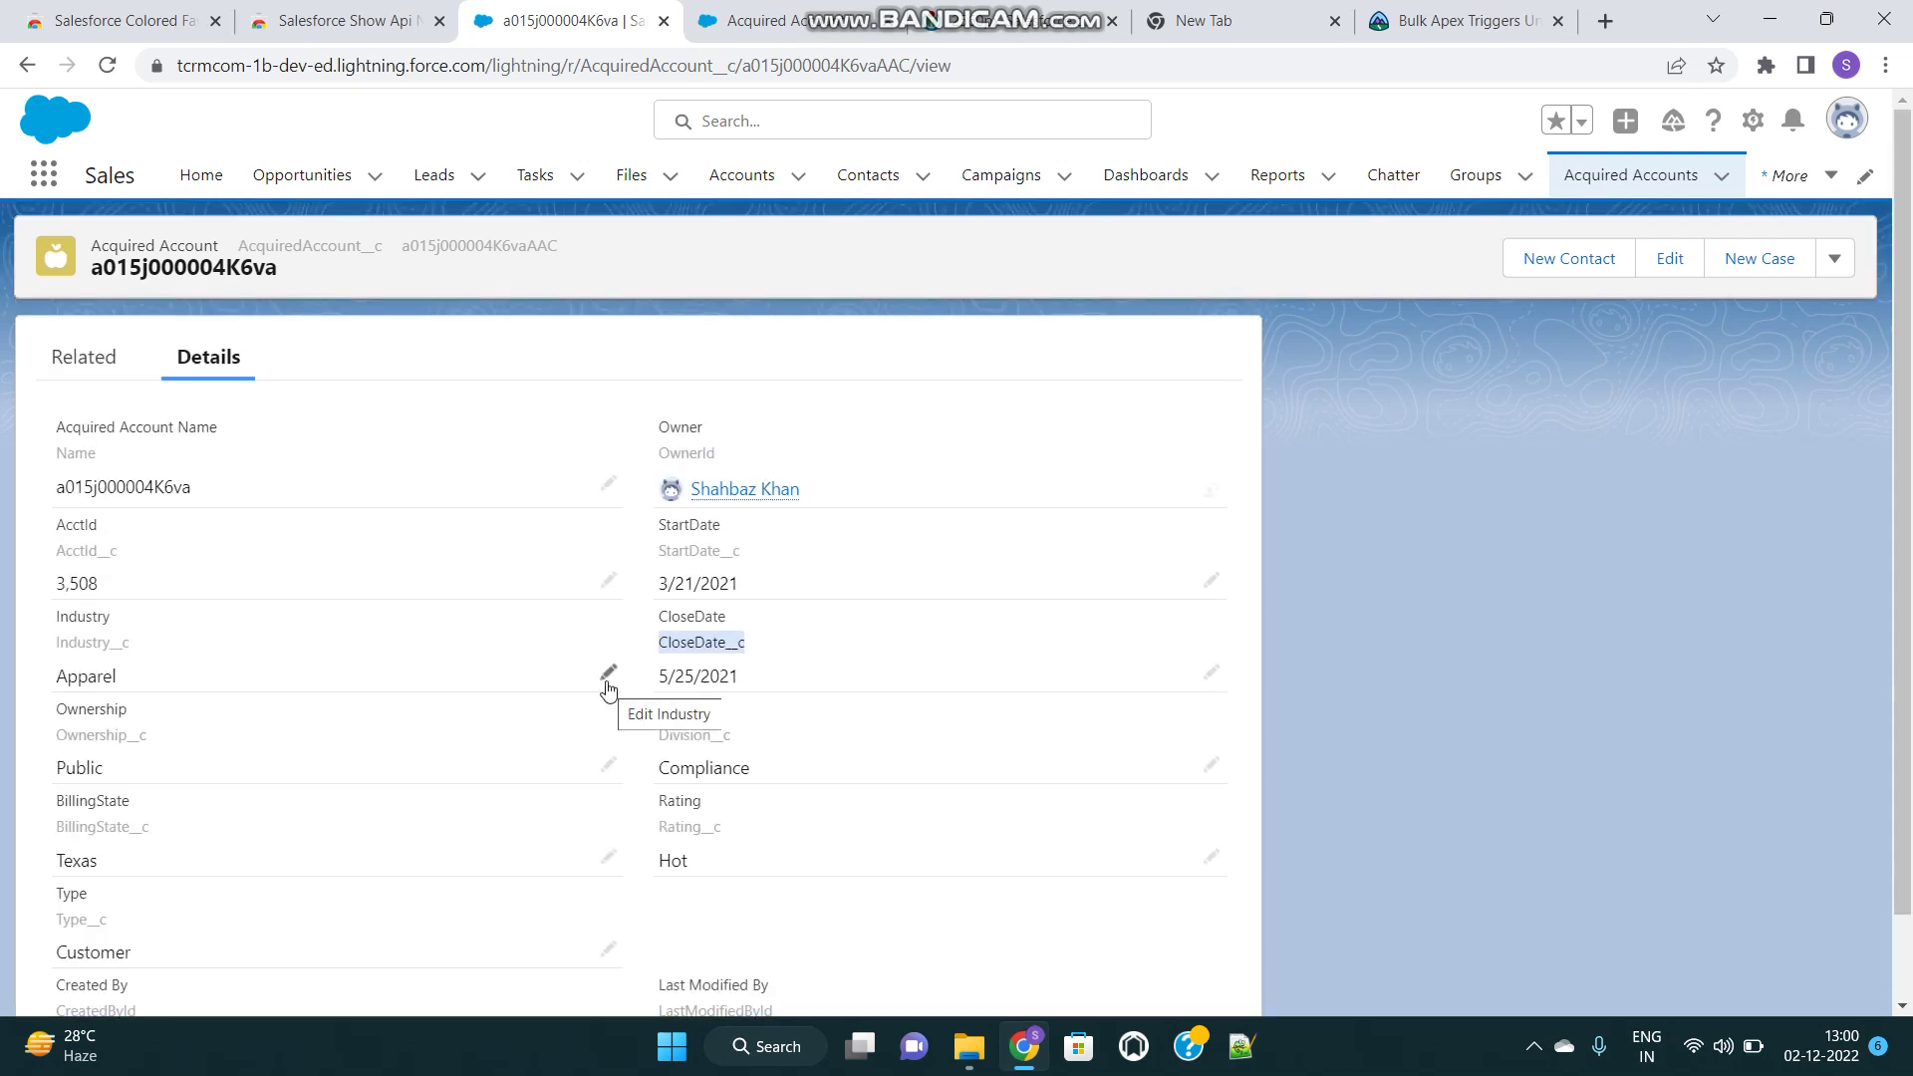
left_click(832, 348)
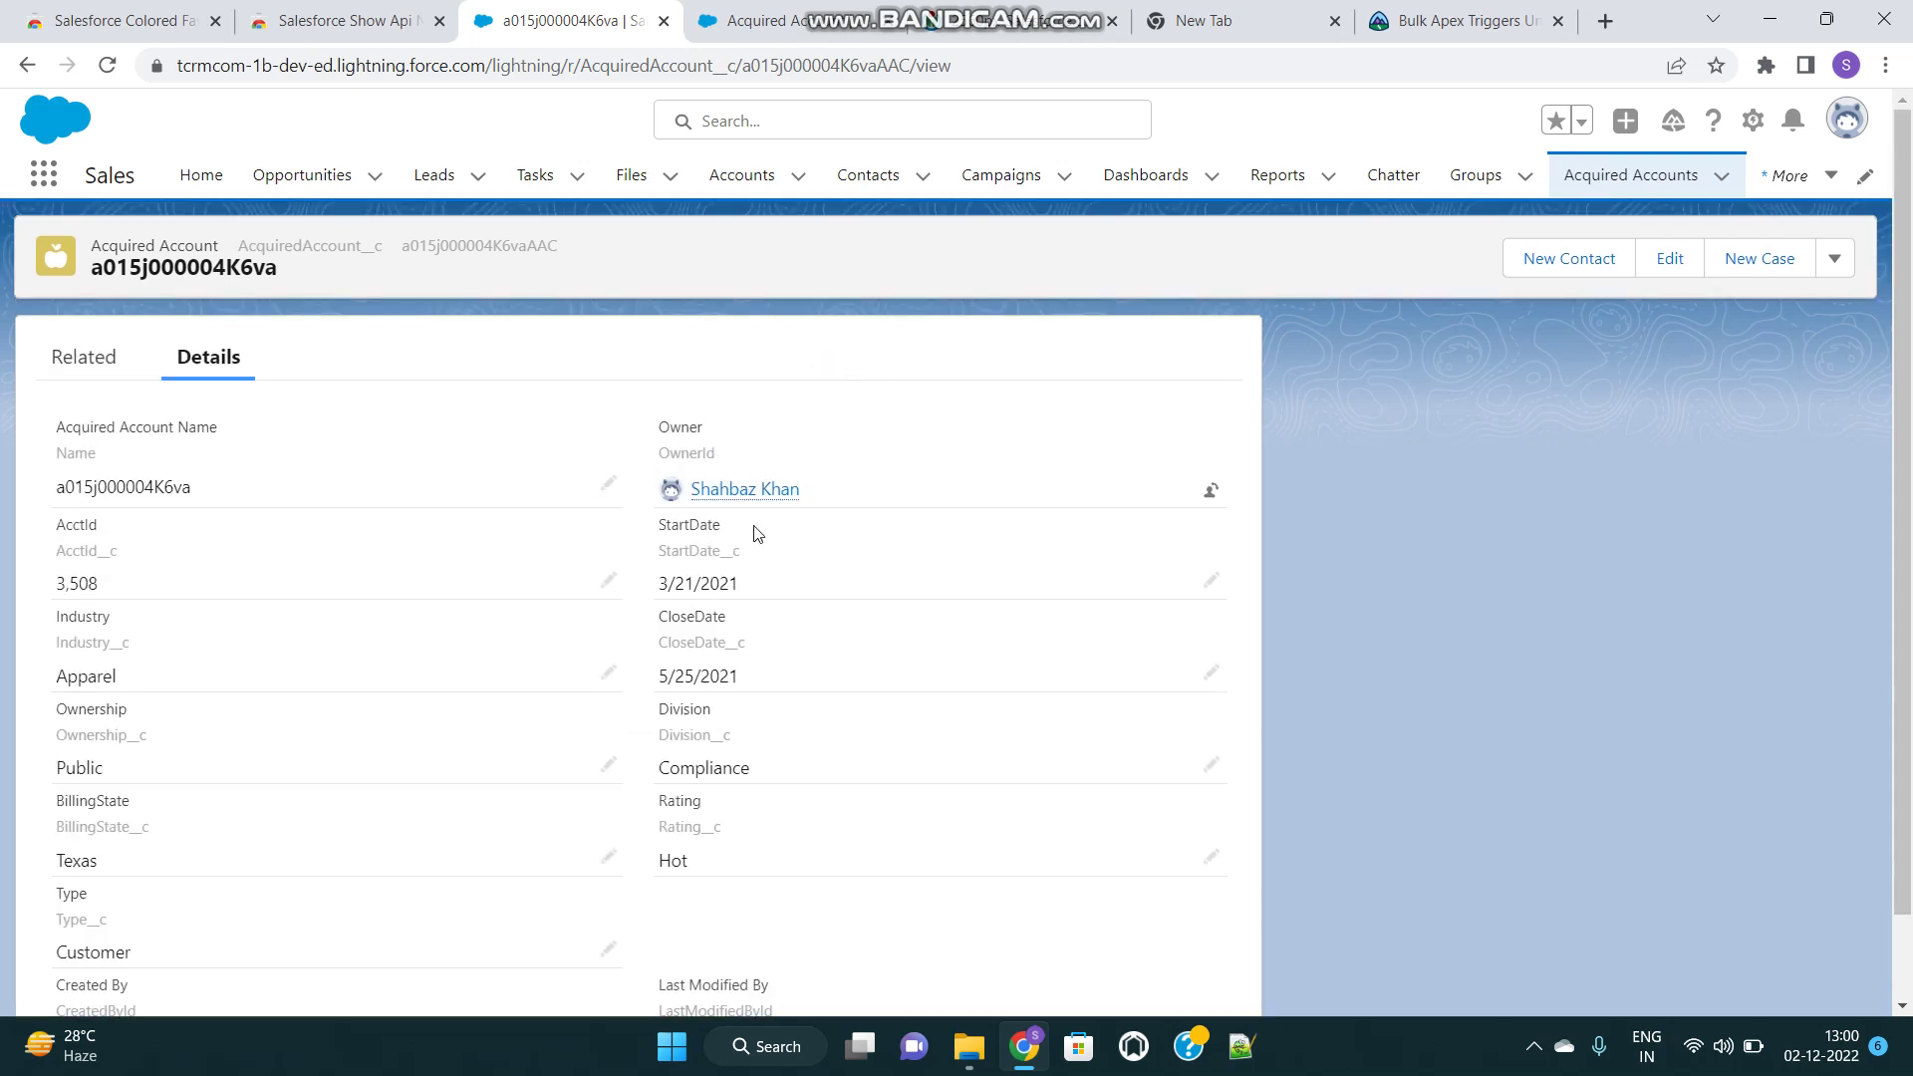
scroll(611, 761, "down", 1)
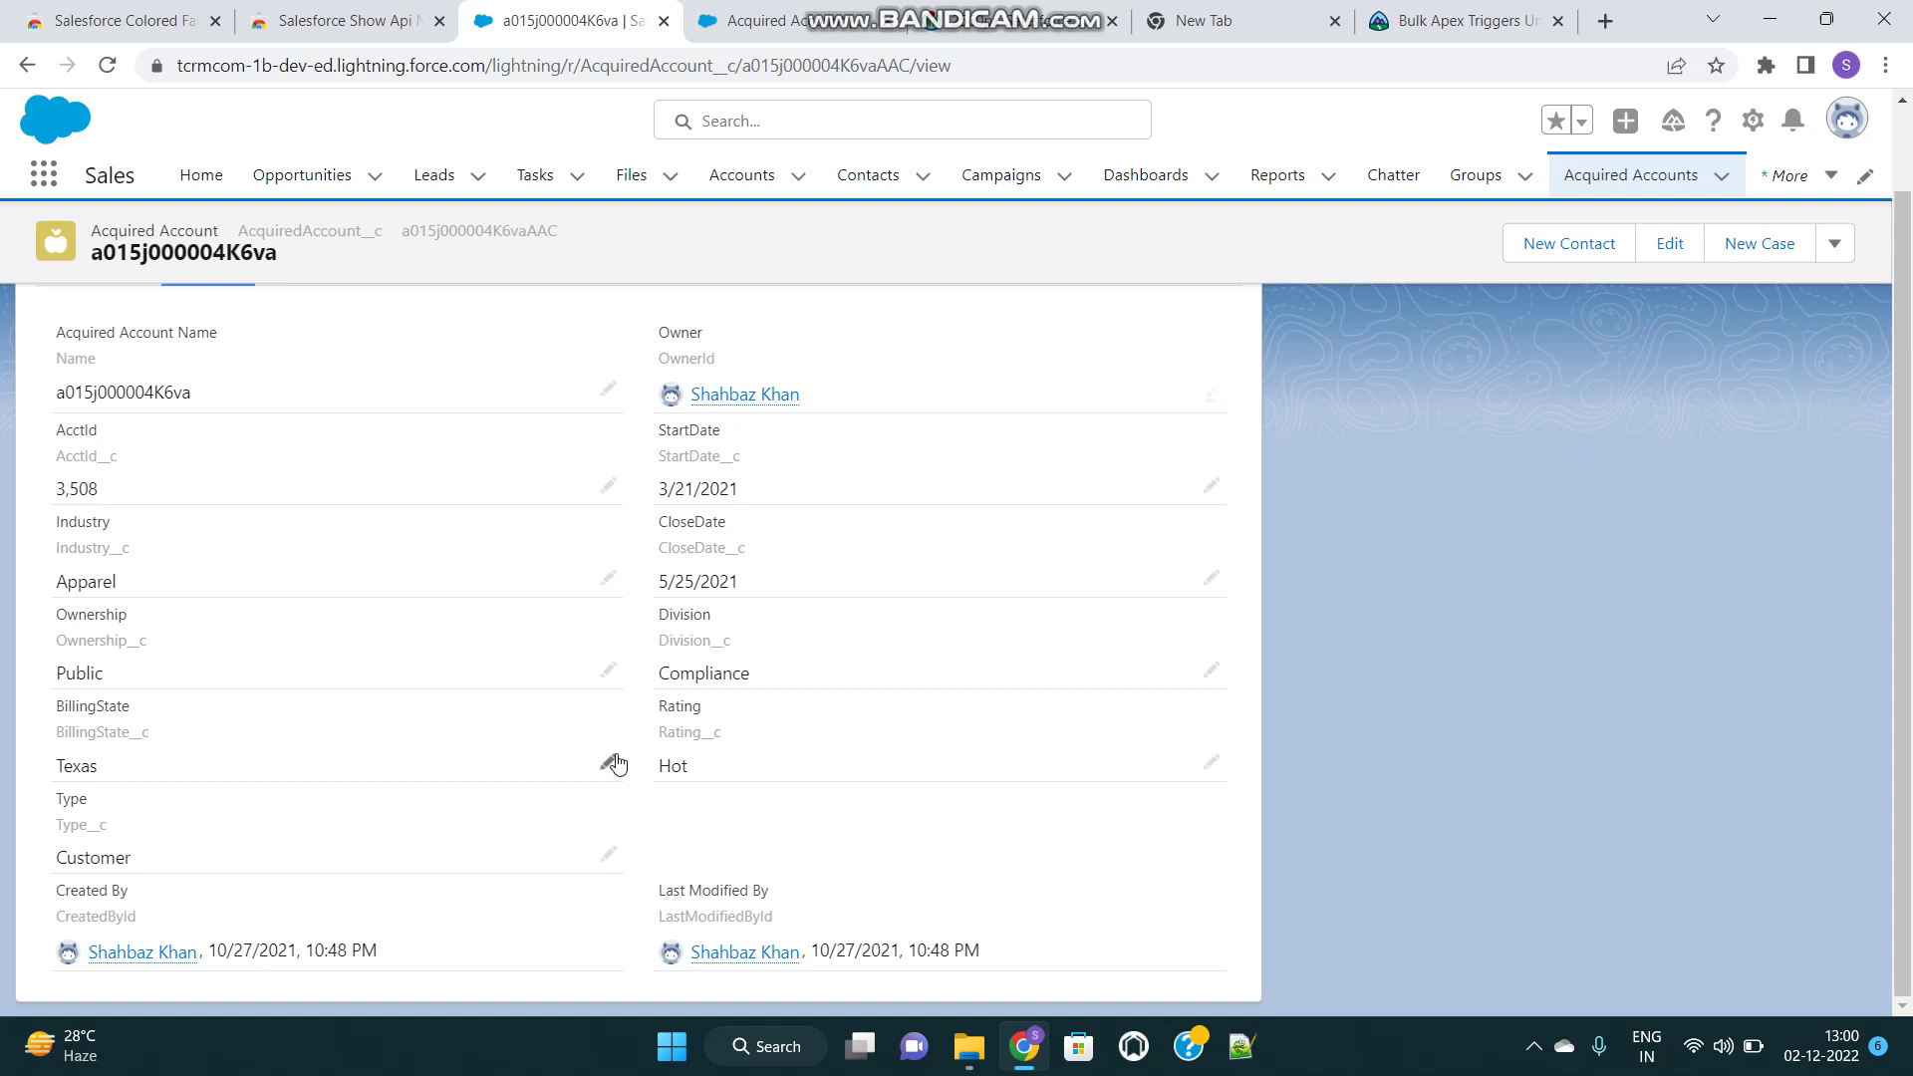
scroll(615, 763, "up", 1)
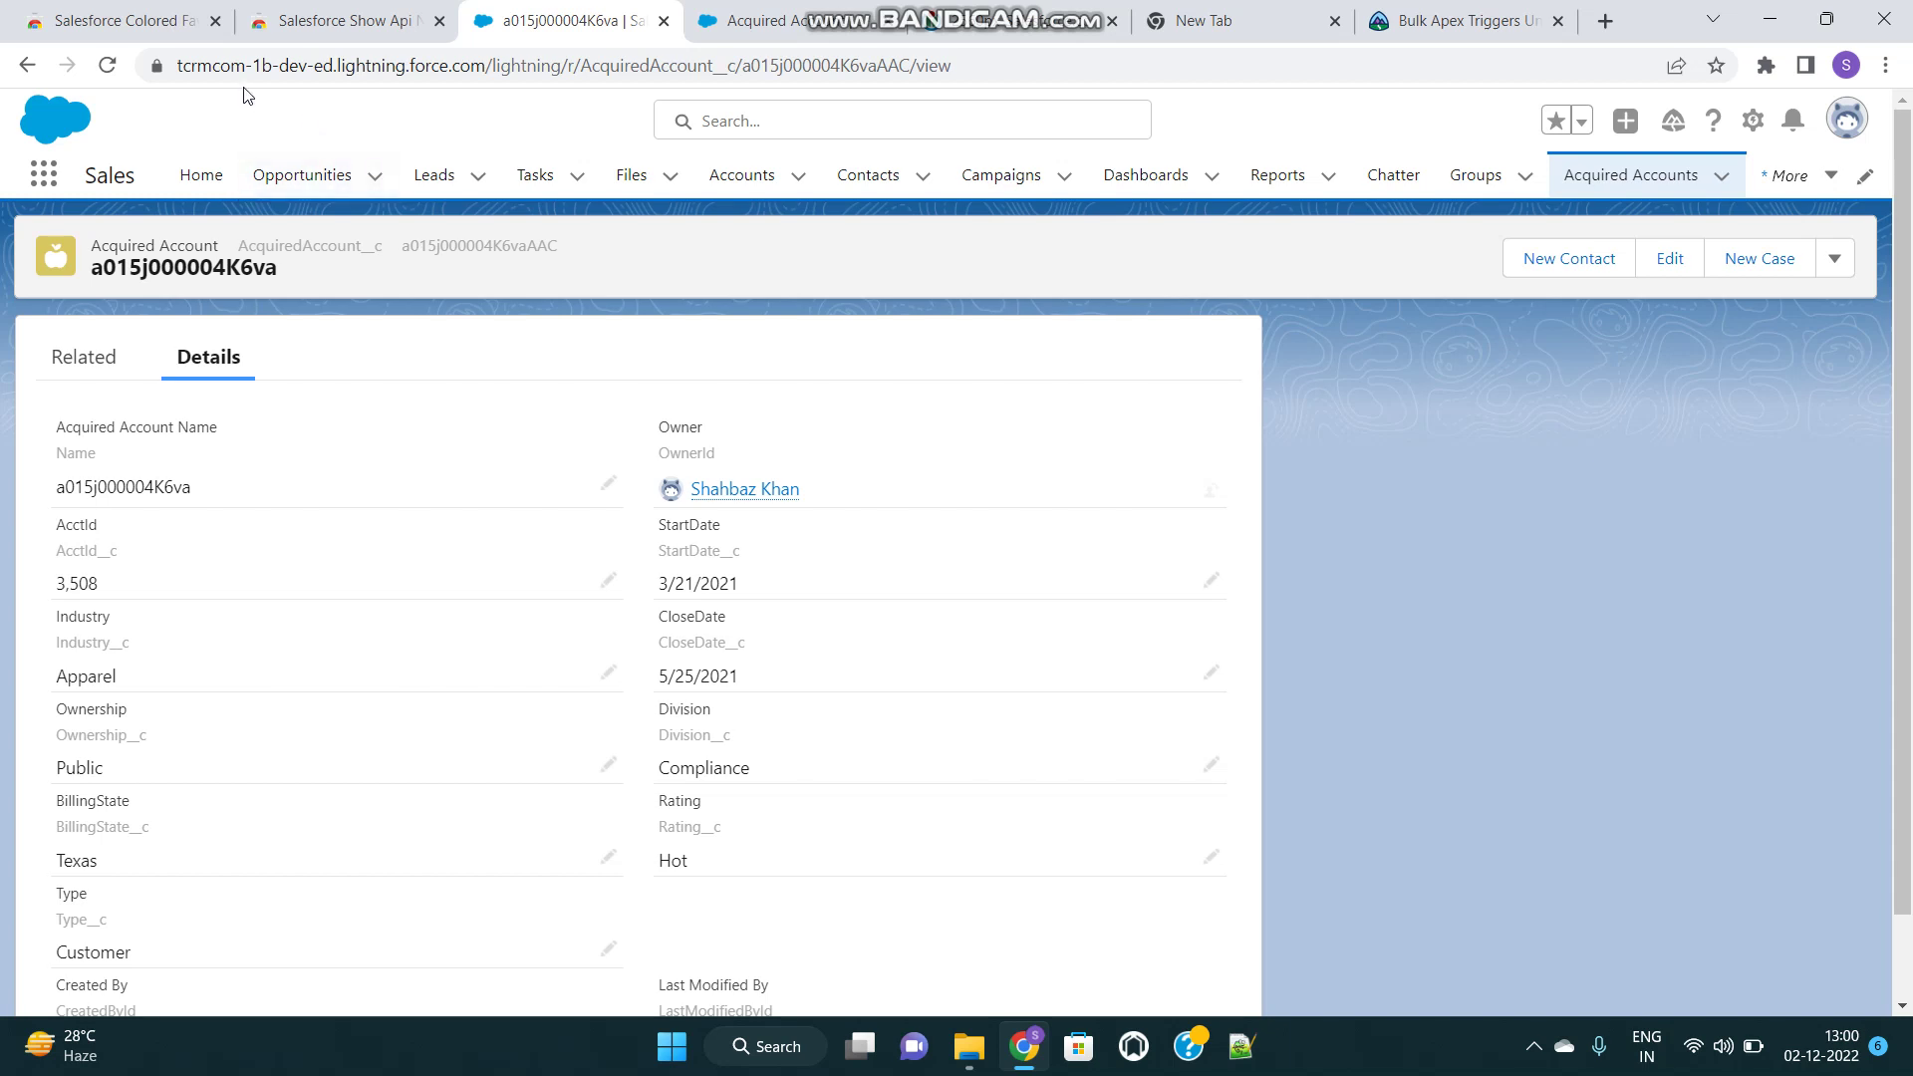
Step: Leave the Colored Favicons page for the Acquired Account record and select tcrmcom in the address
left_click(110, 28)
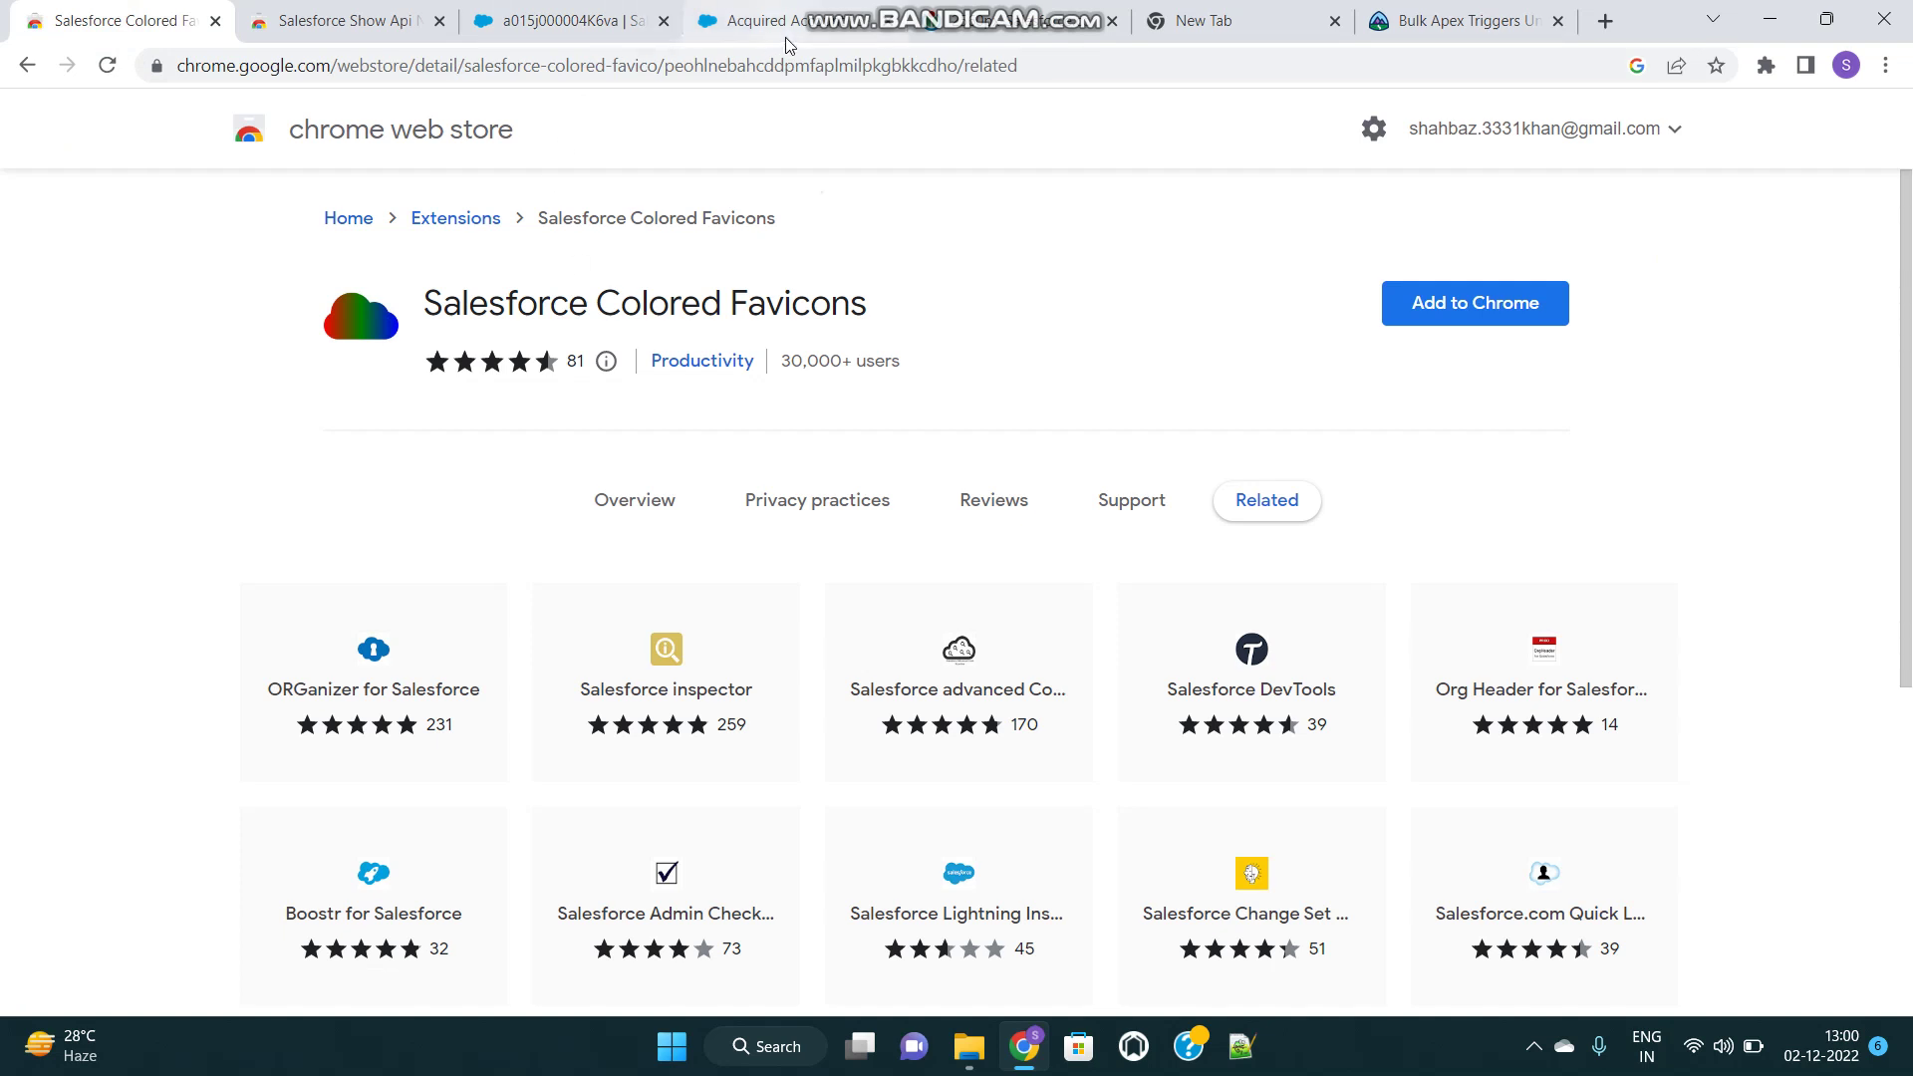
left_click(563, 22)
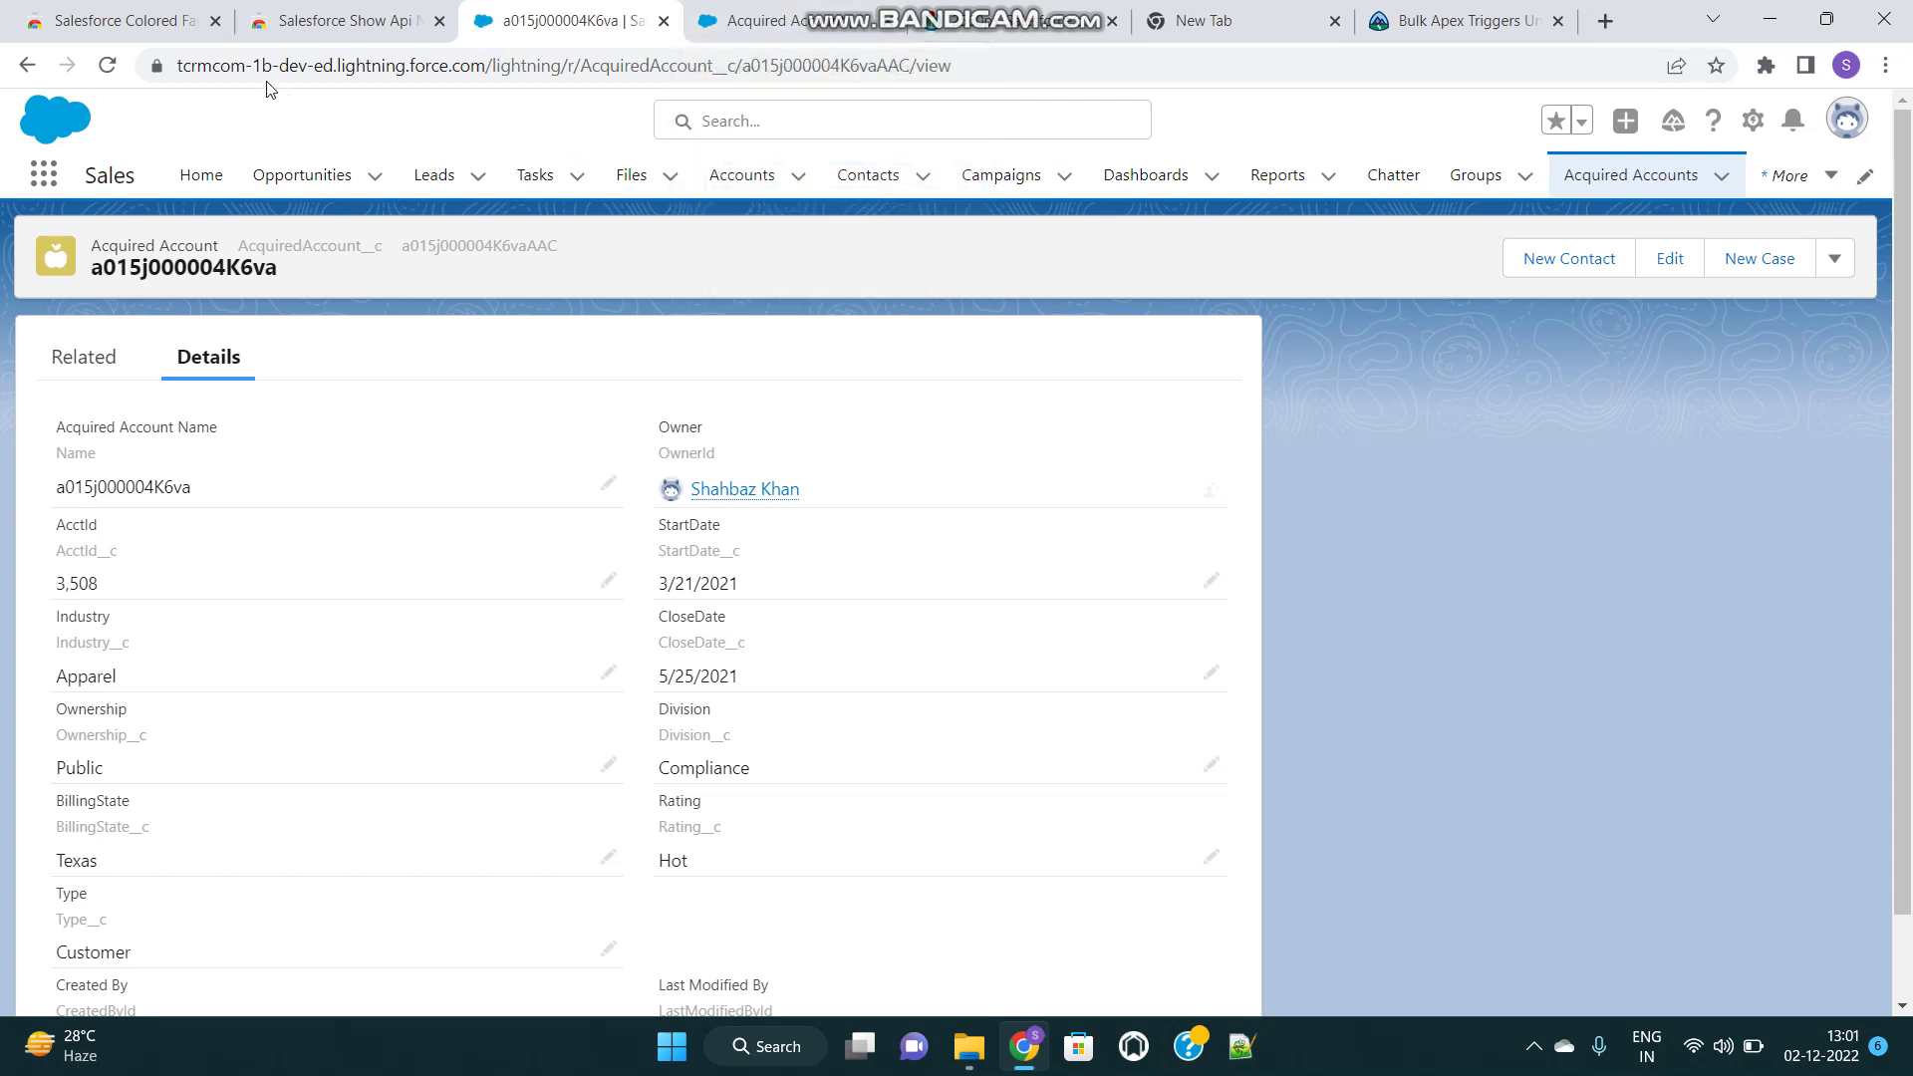
double_click(229, 67)
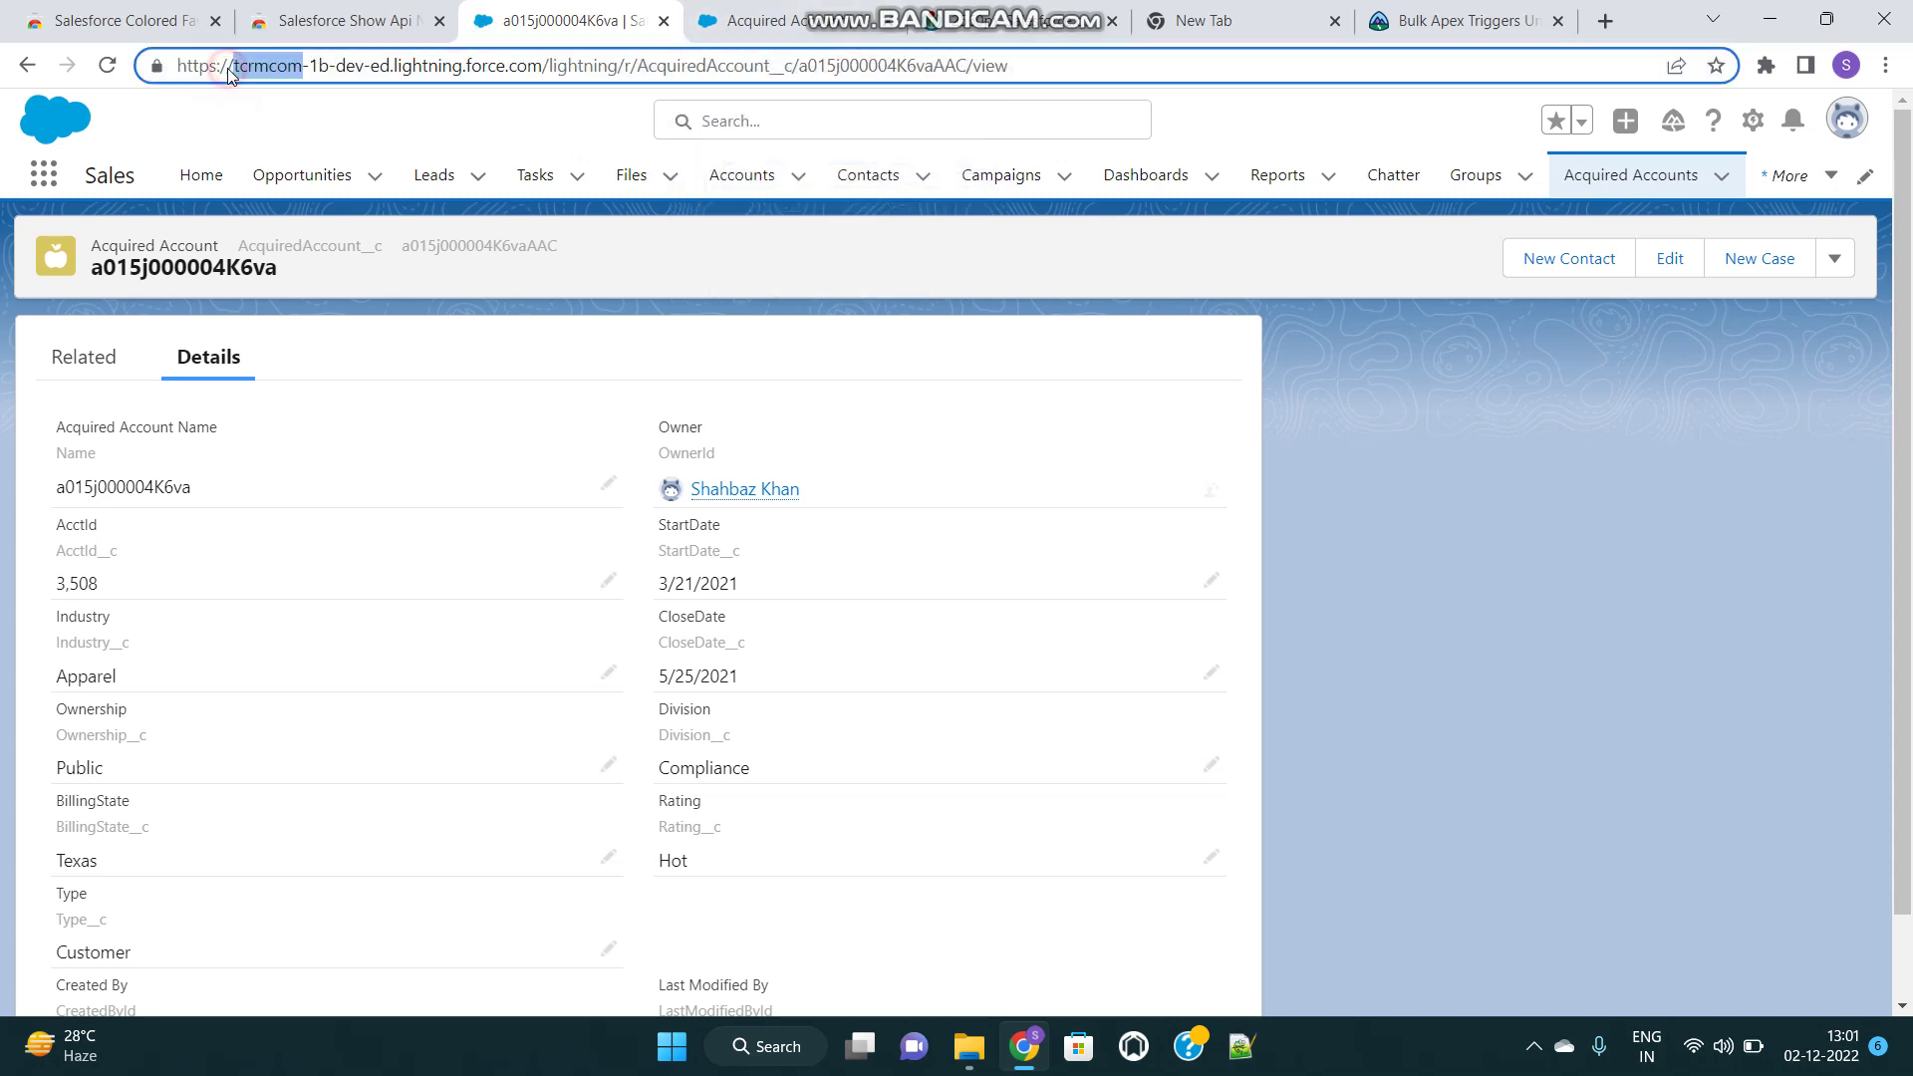
Step: On the Bulk Apex Triggers challenge, pick QA Org as the hands-on org
left_click(267, 120)
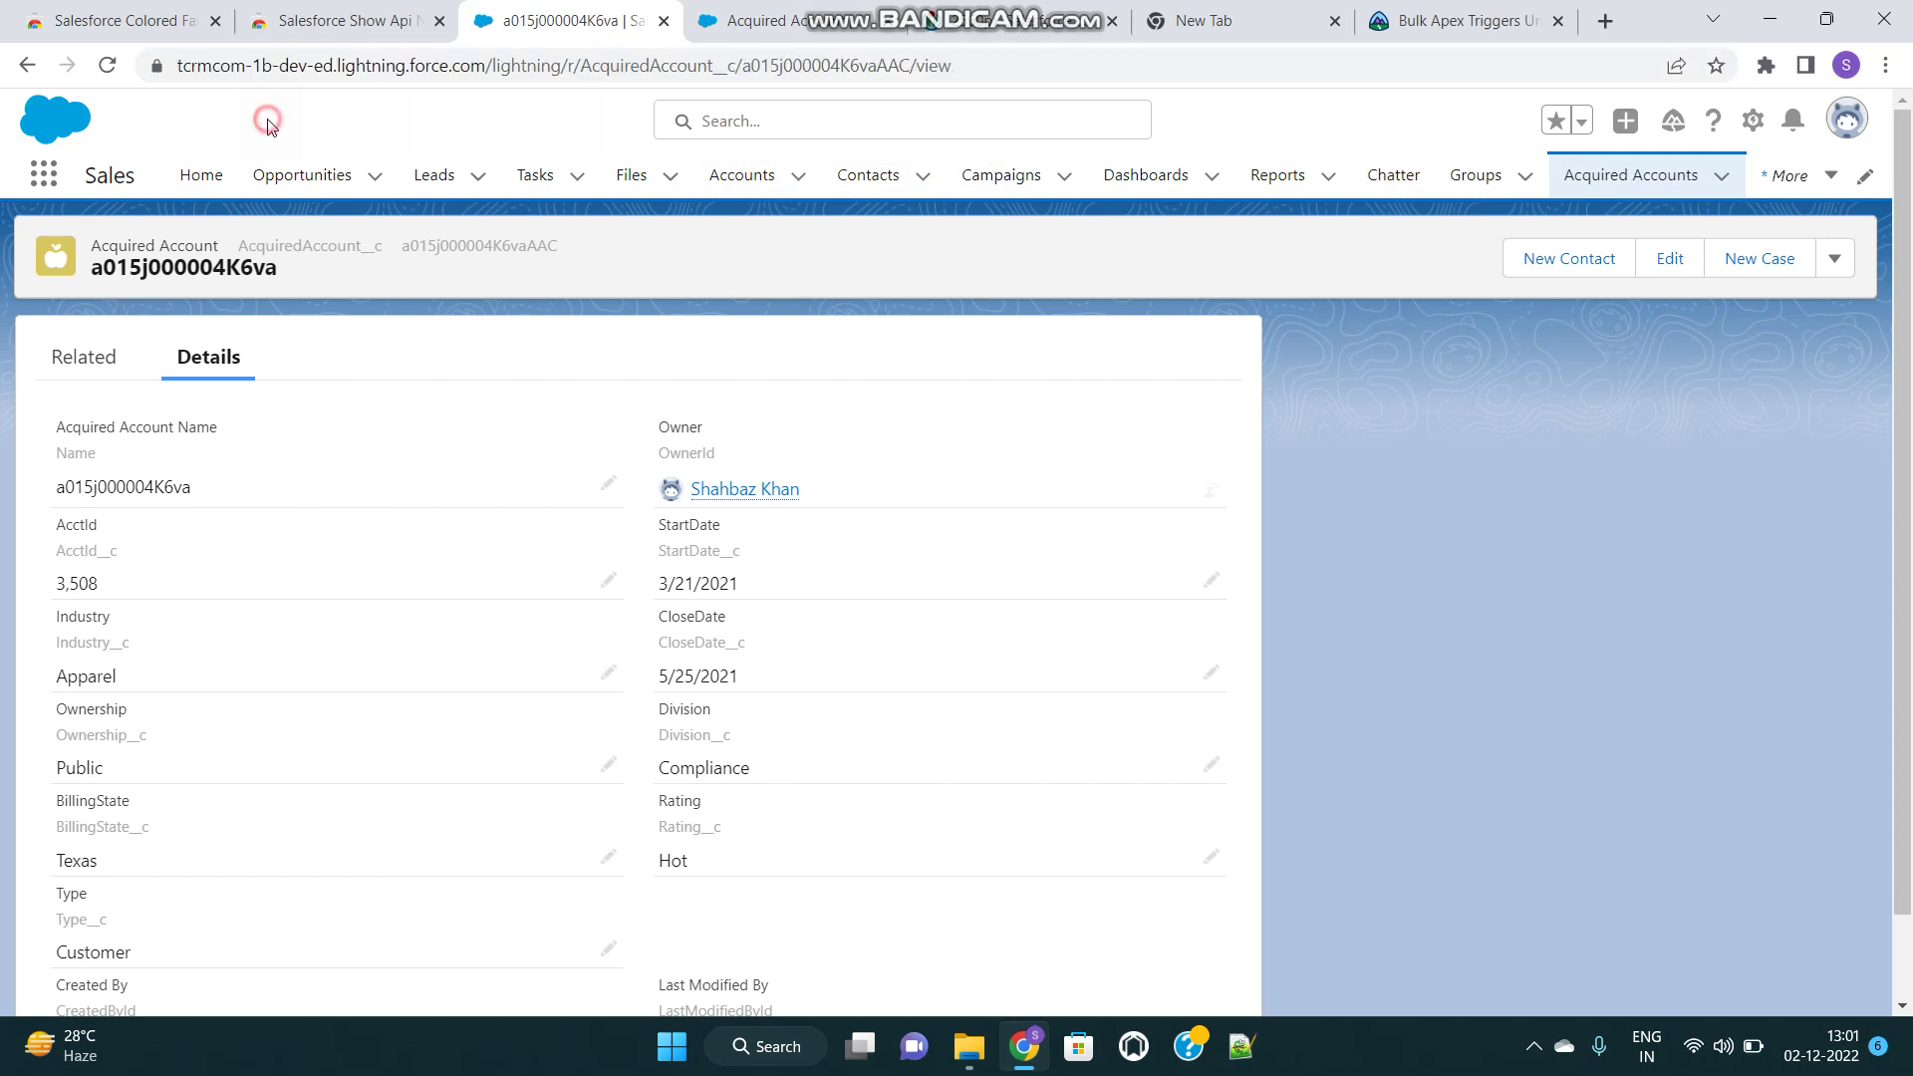
left_click(1460, 21)
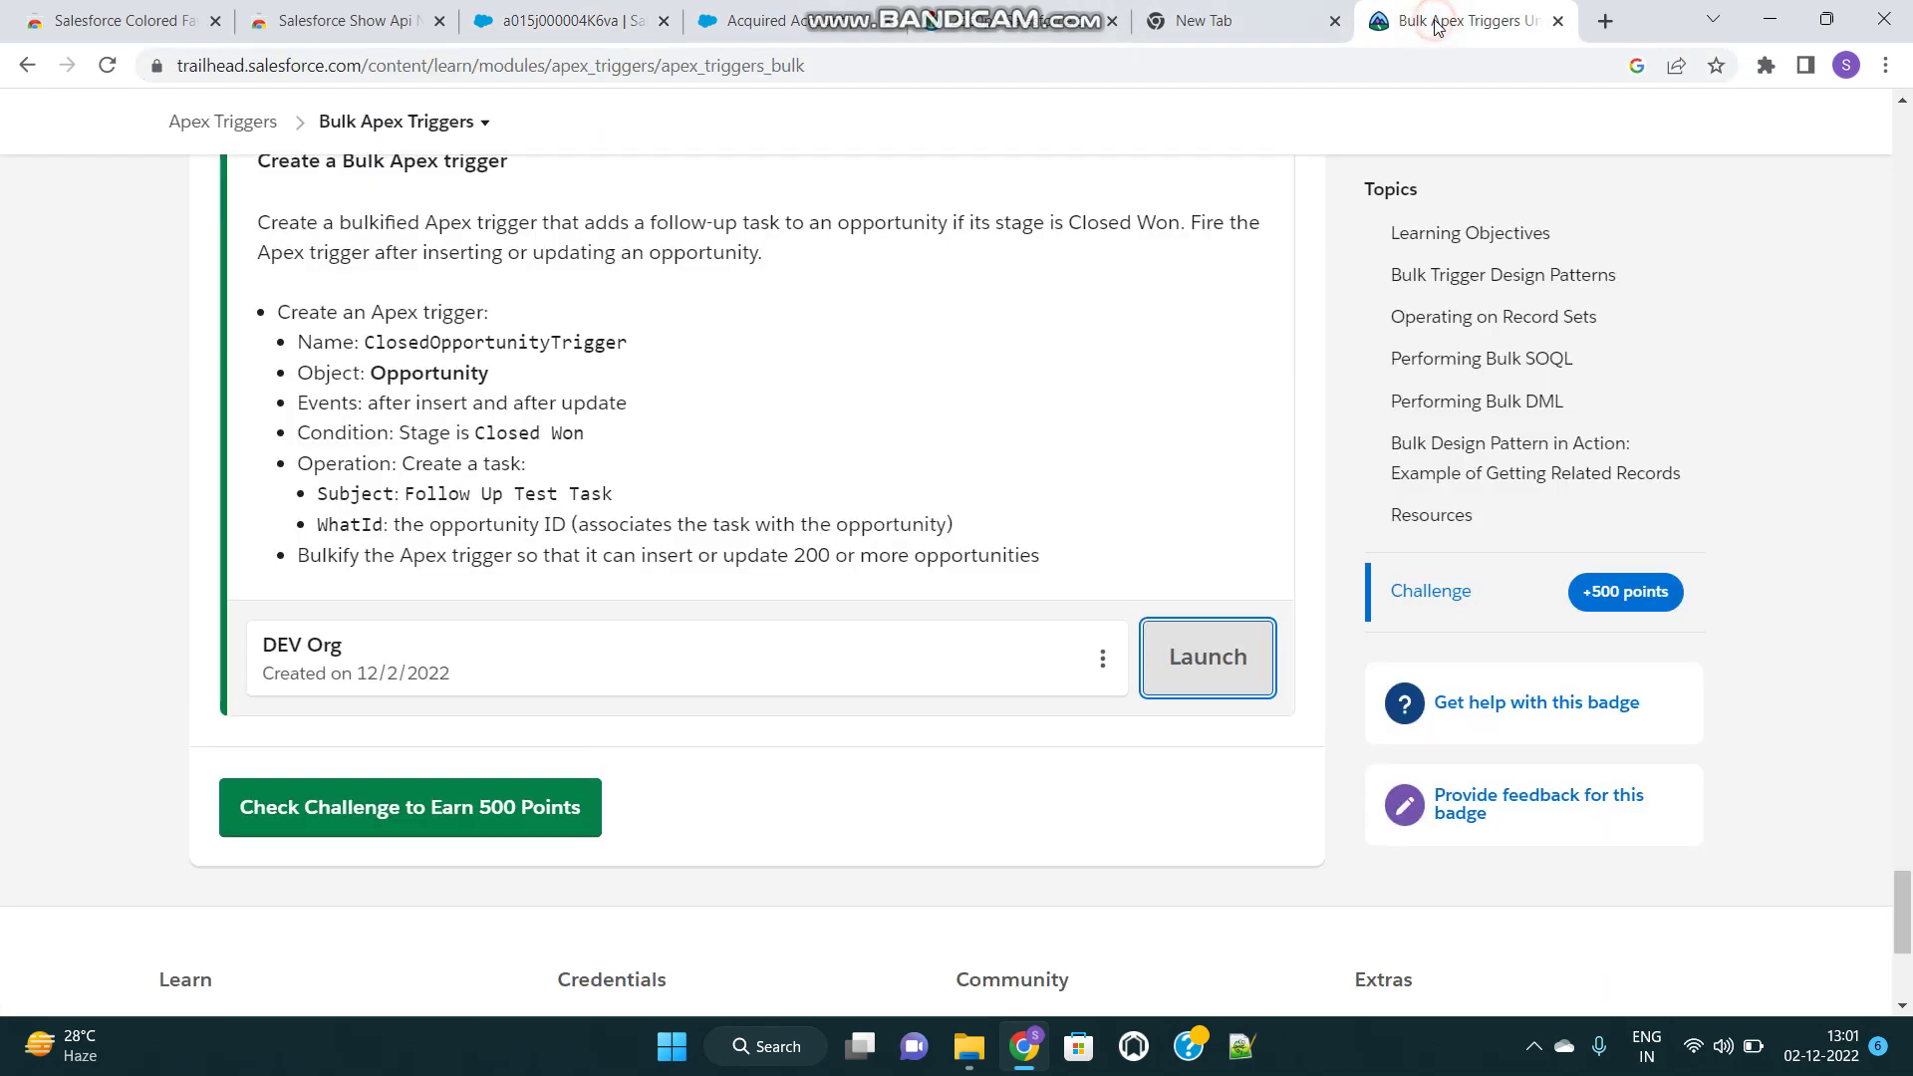
left_click(674, 662)
left_click(1479, 588)
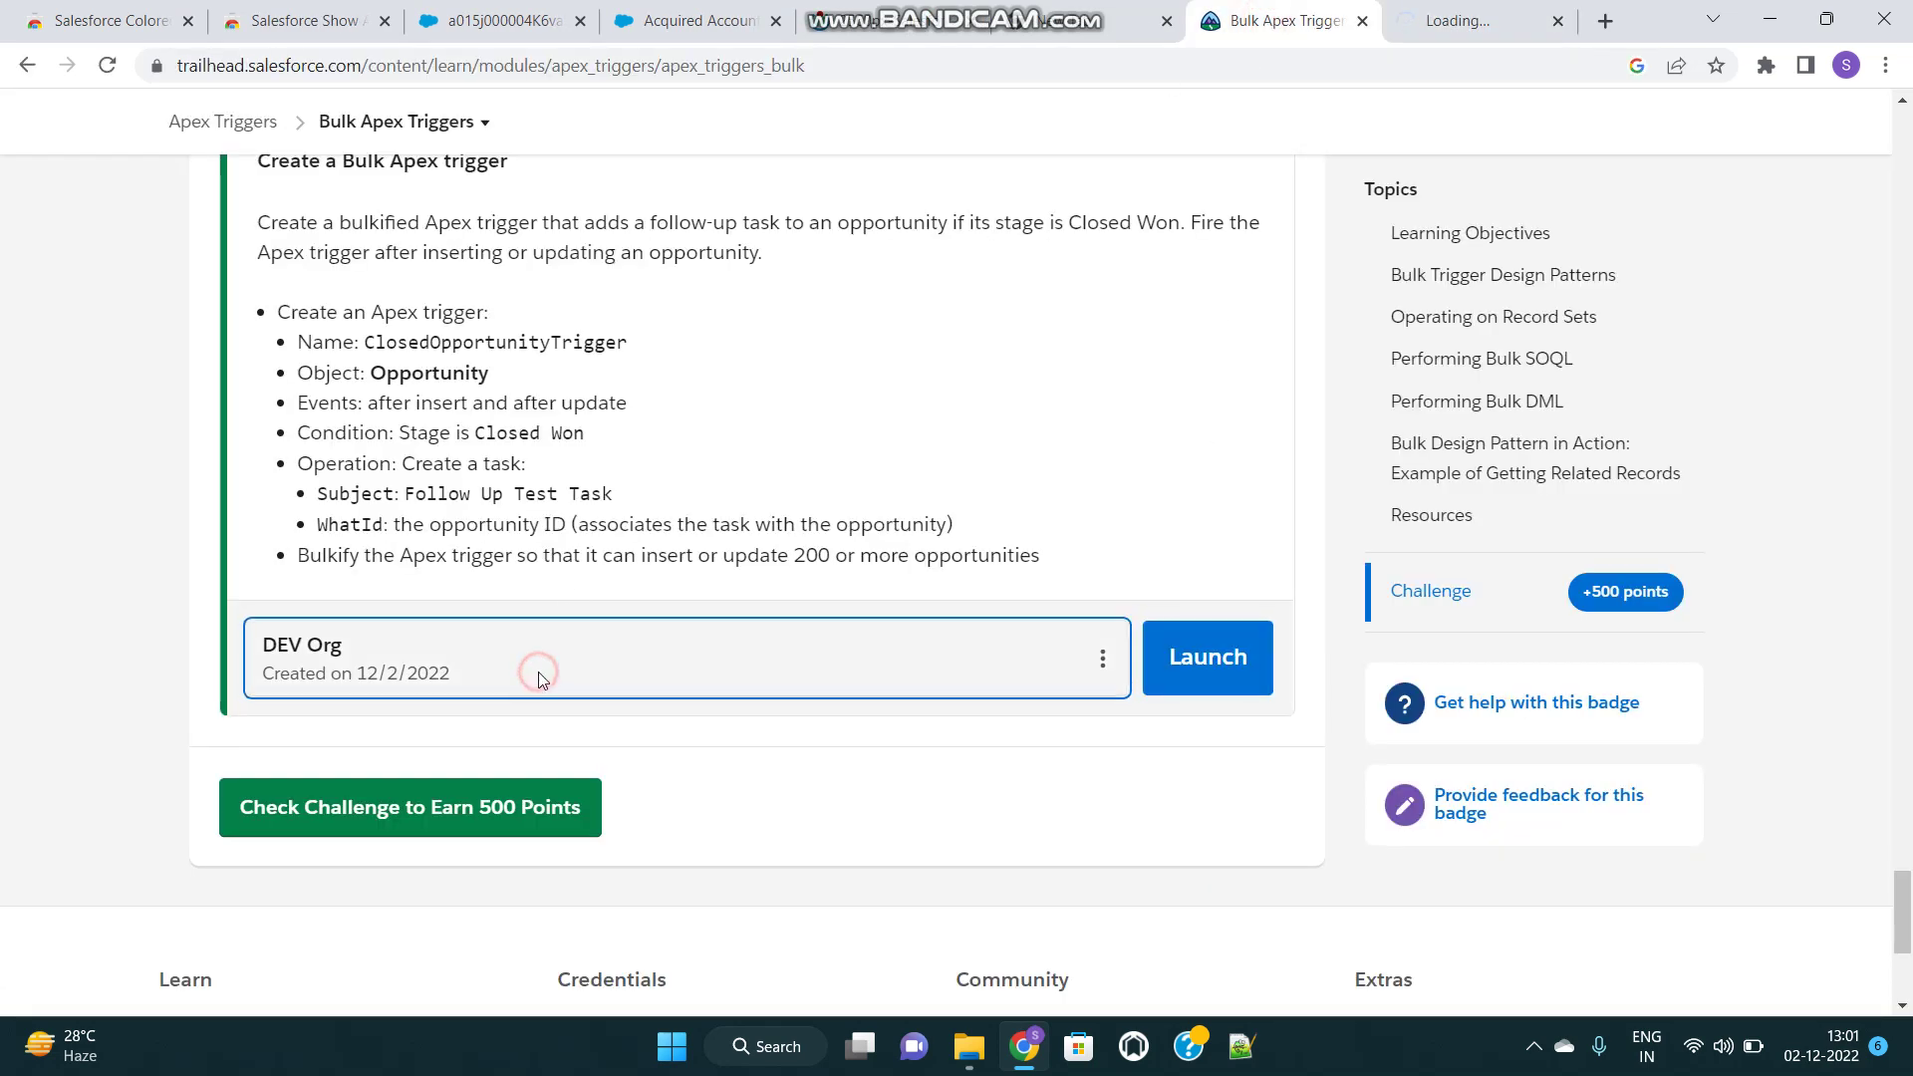
left_click(666, 368)
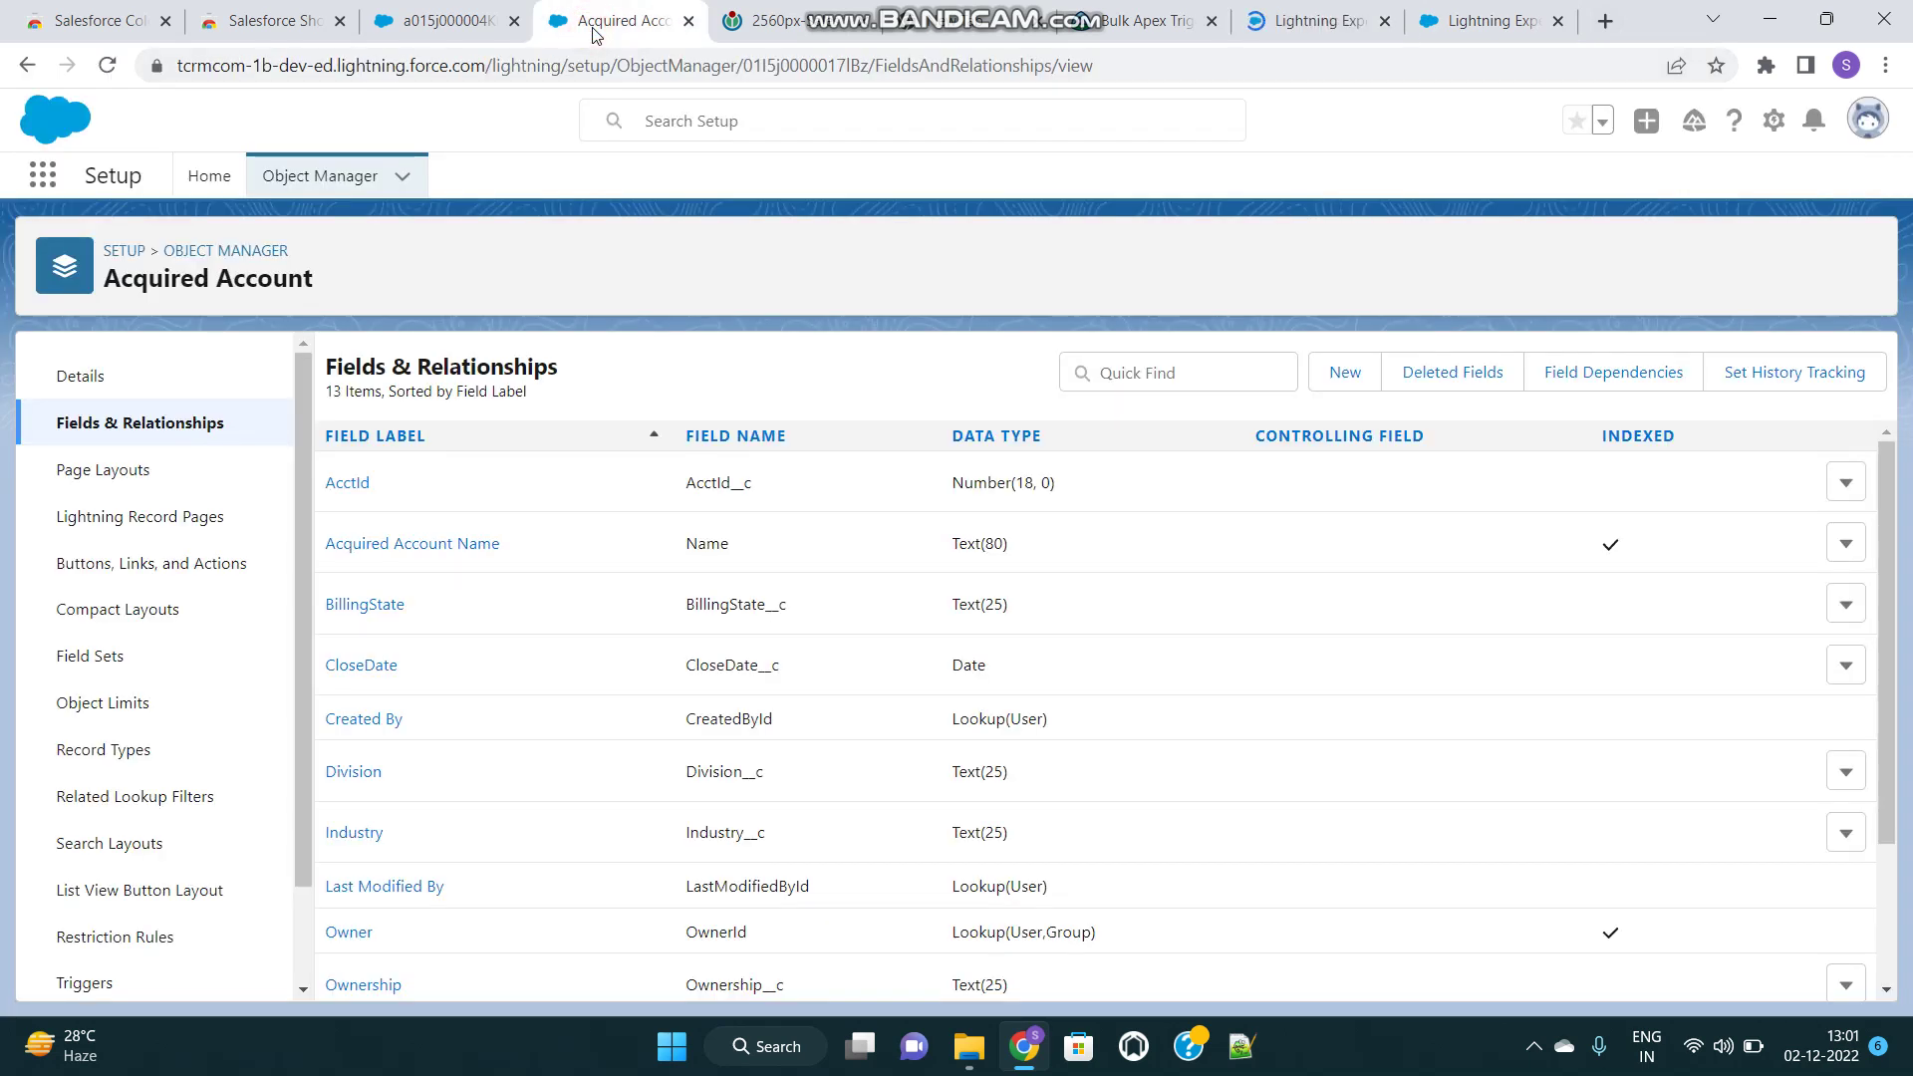
Step: View the two opened playground org tabs, then the Salesforce Colored Favicons store page
left_click(1290, 28)
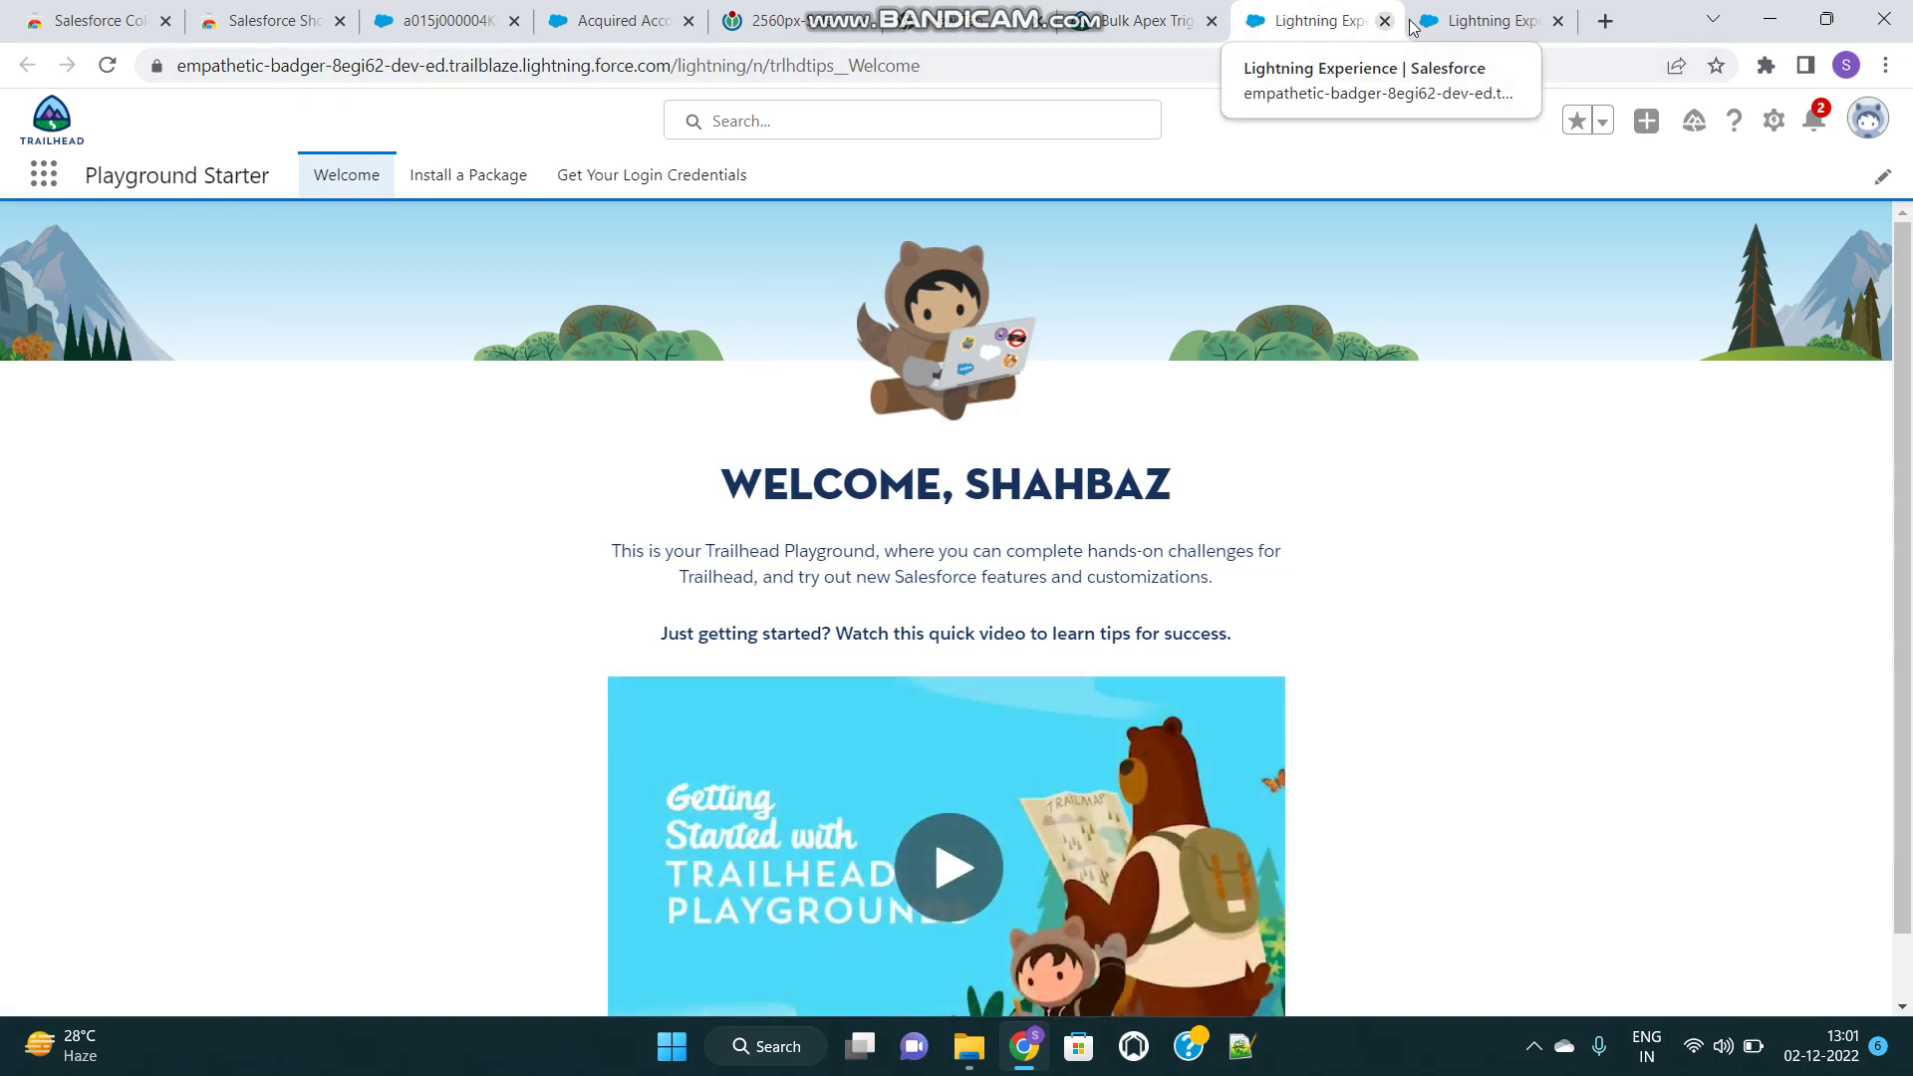
left_click(1461, 28)
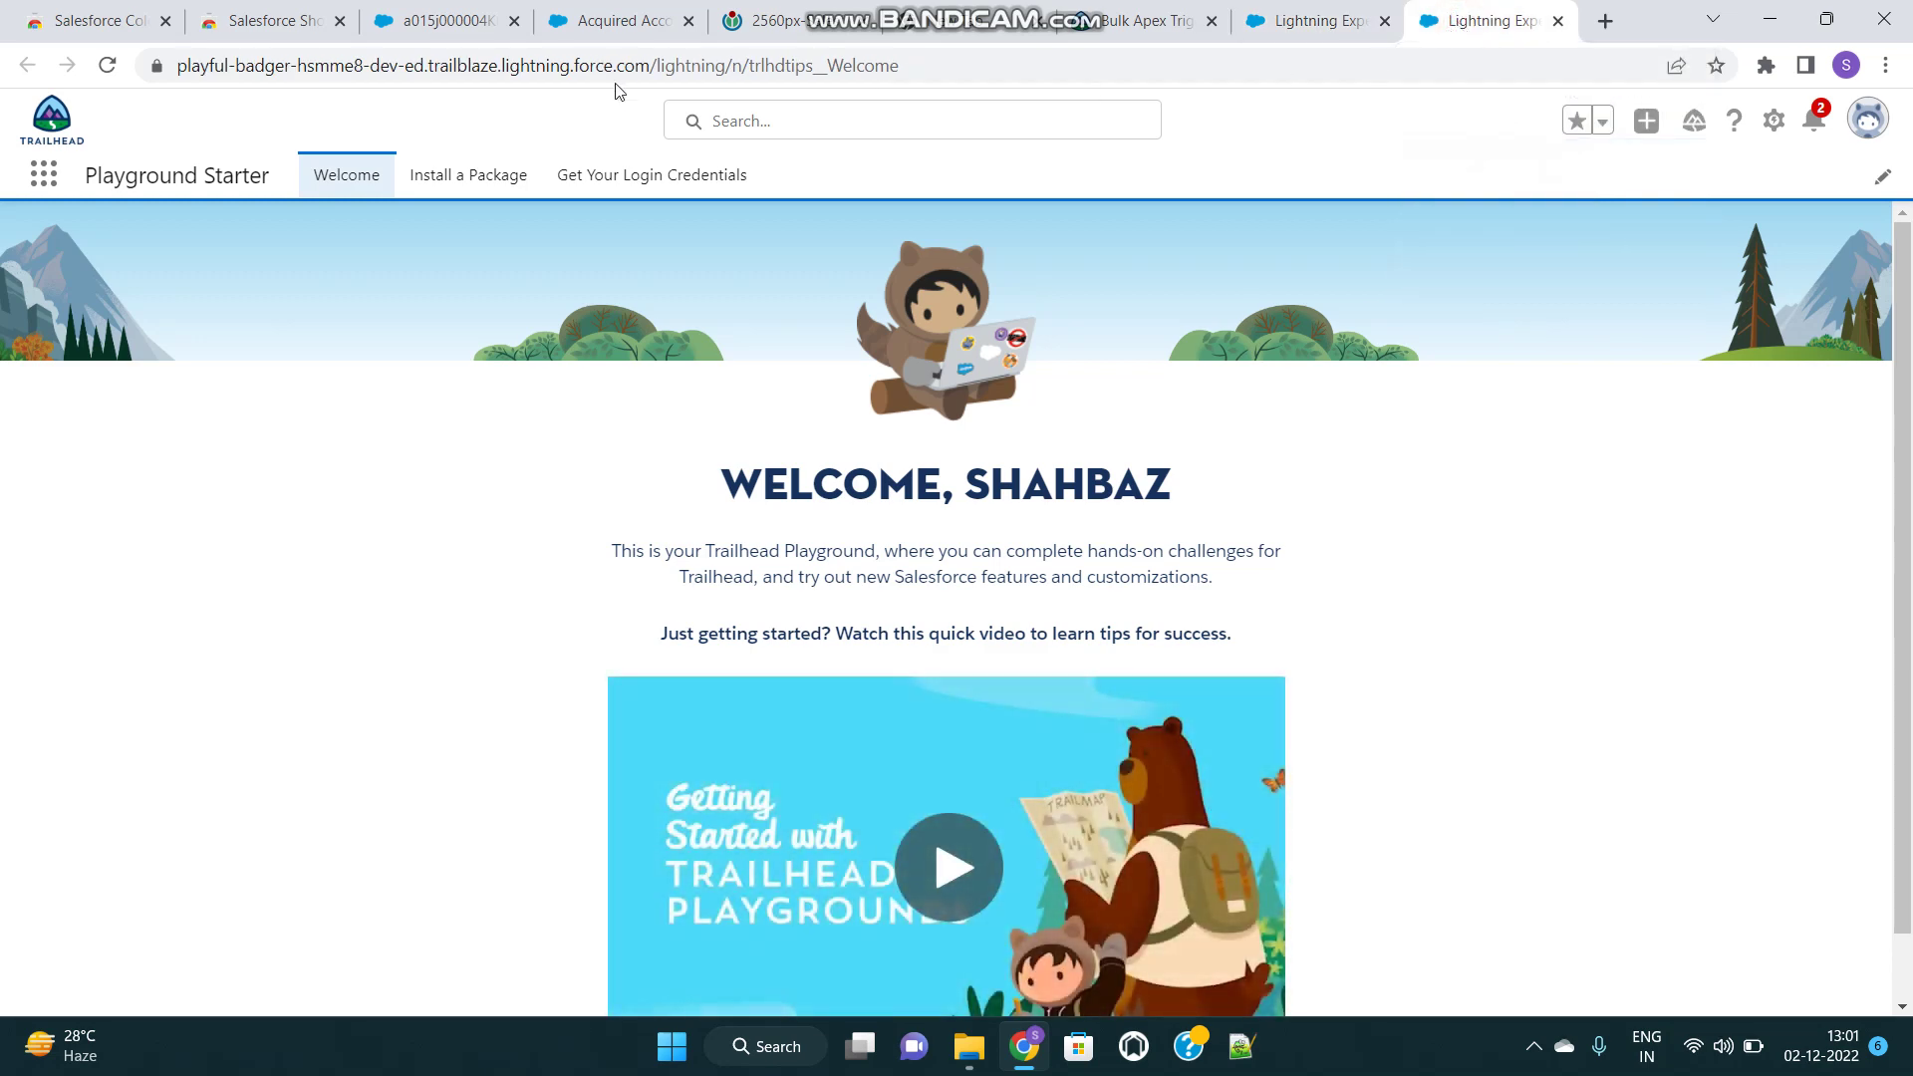
left_click(102, 28)
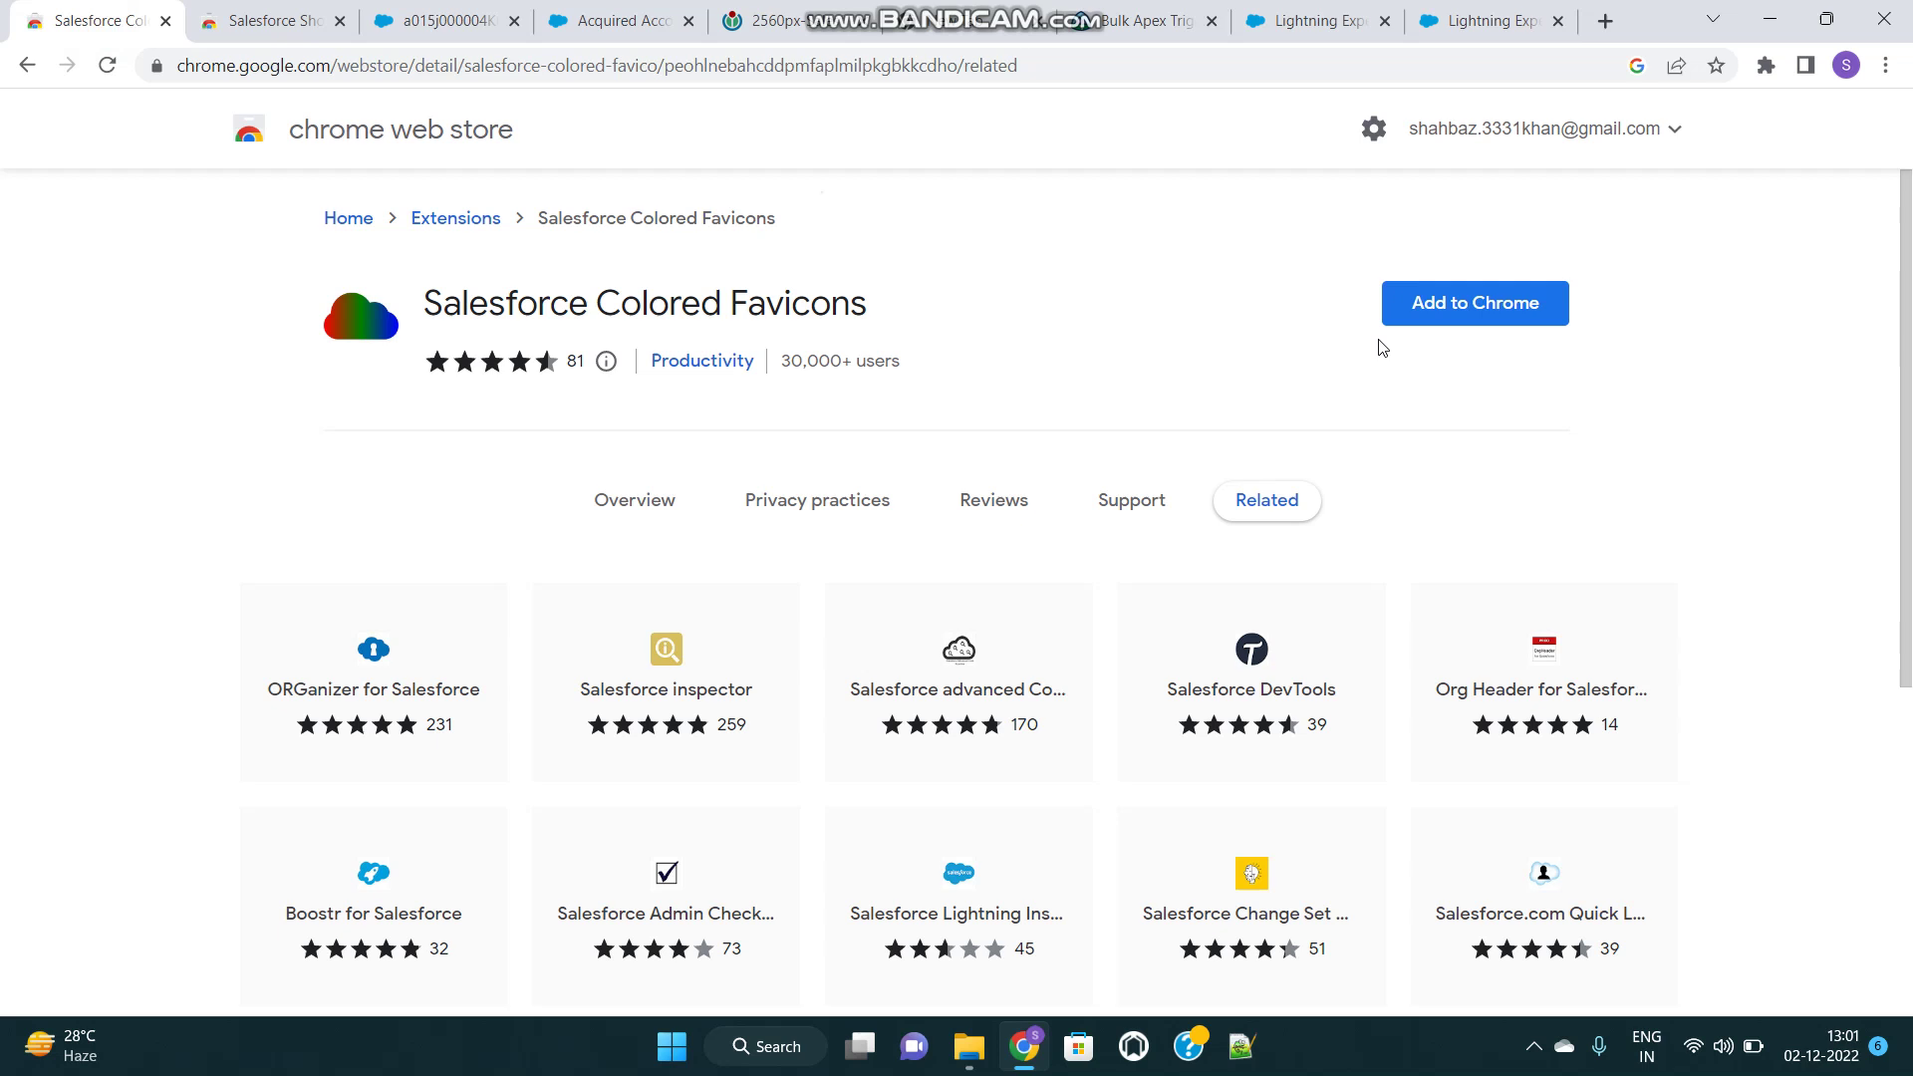
Step: Add Salesforce Colored Favicons to Chrome, close the notice, and go back to the Acquired Account record
left_click(1479, 313)
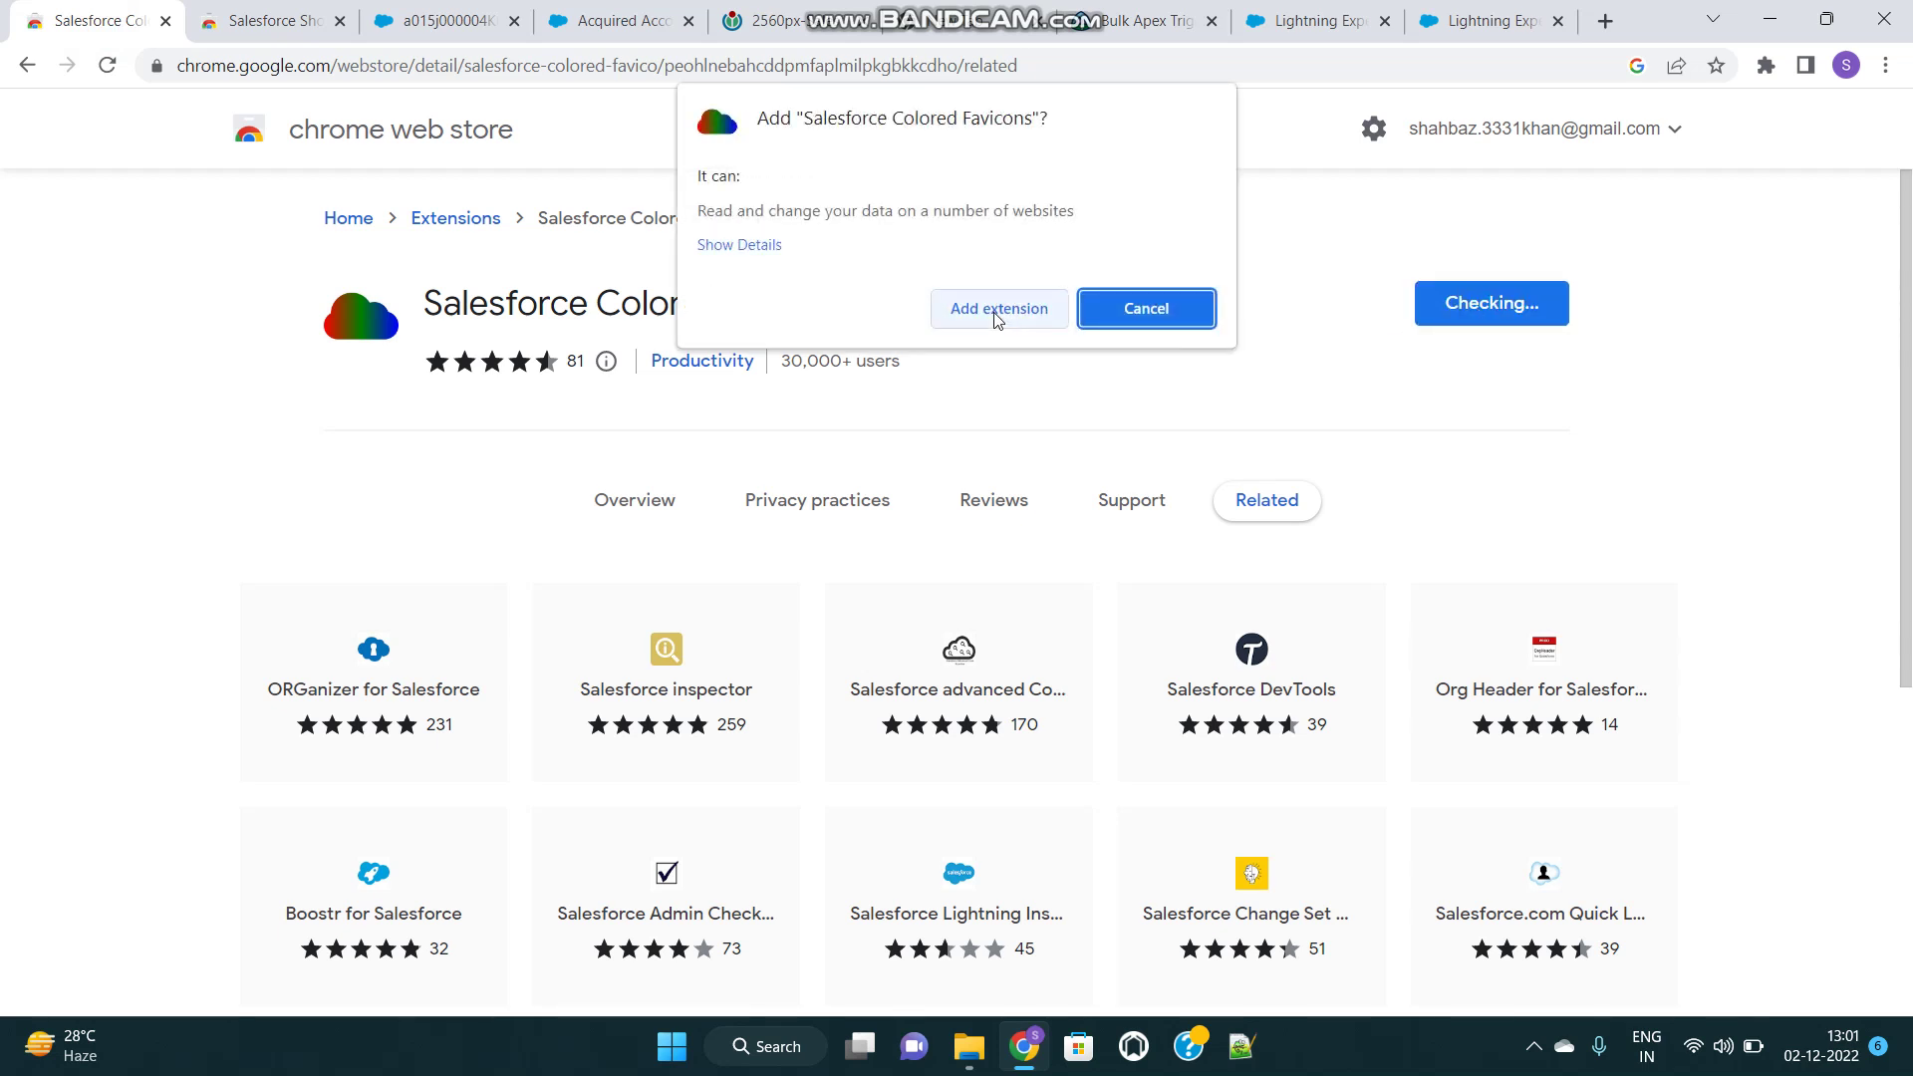
left_click(997, 313)
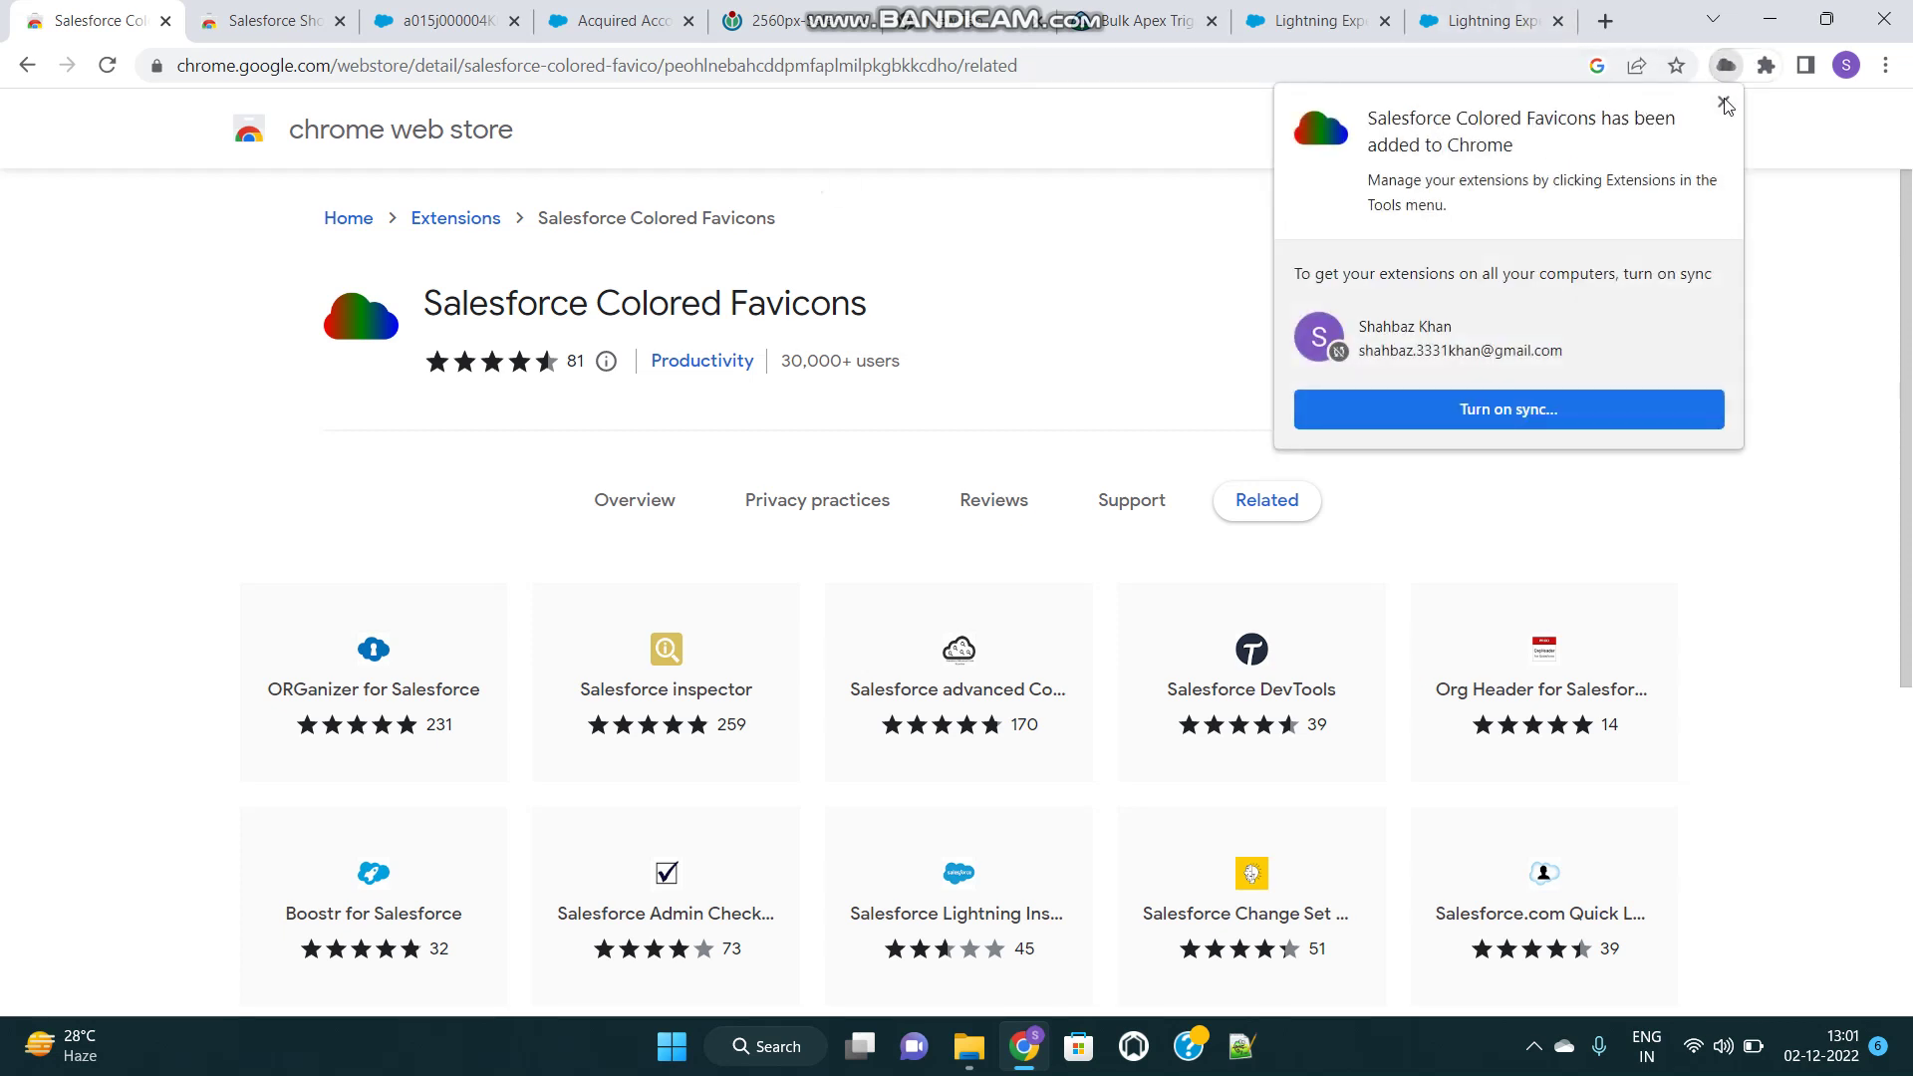
left_click(1723, 101)
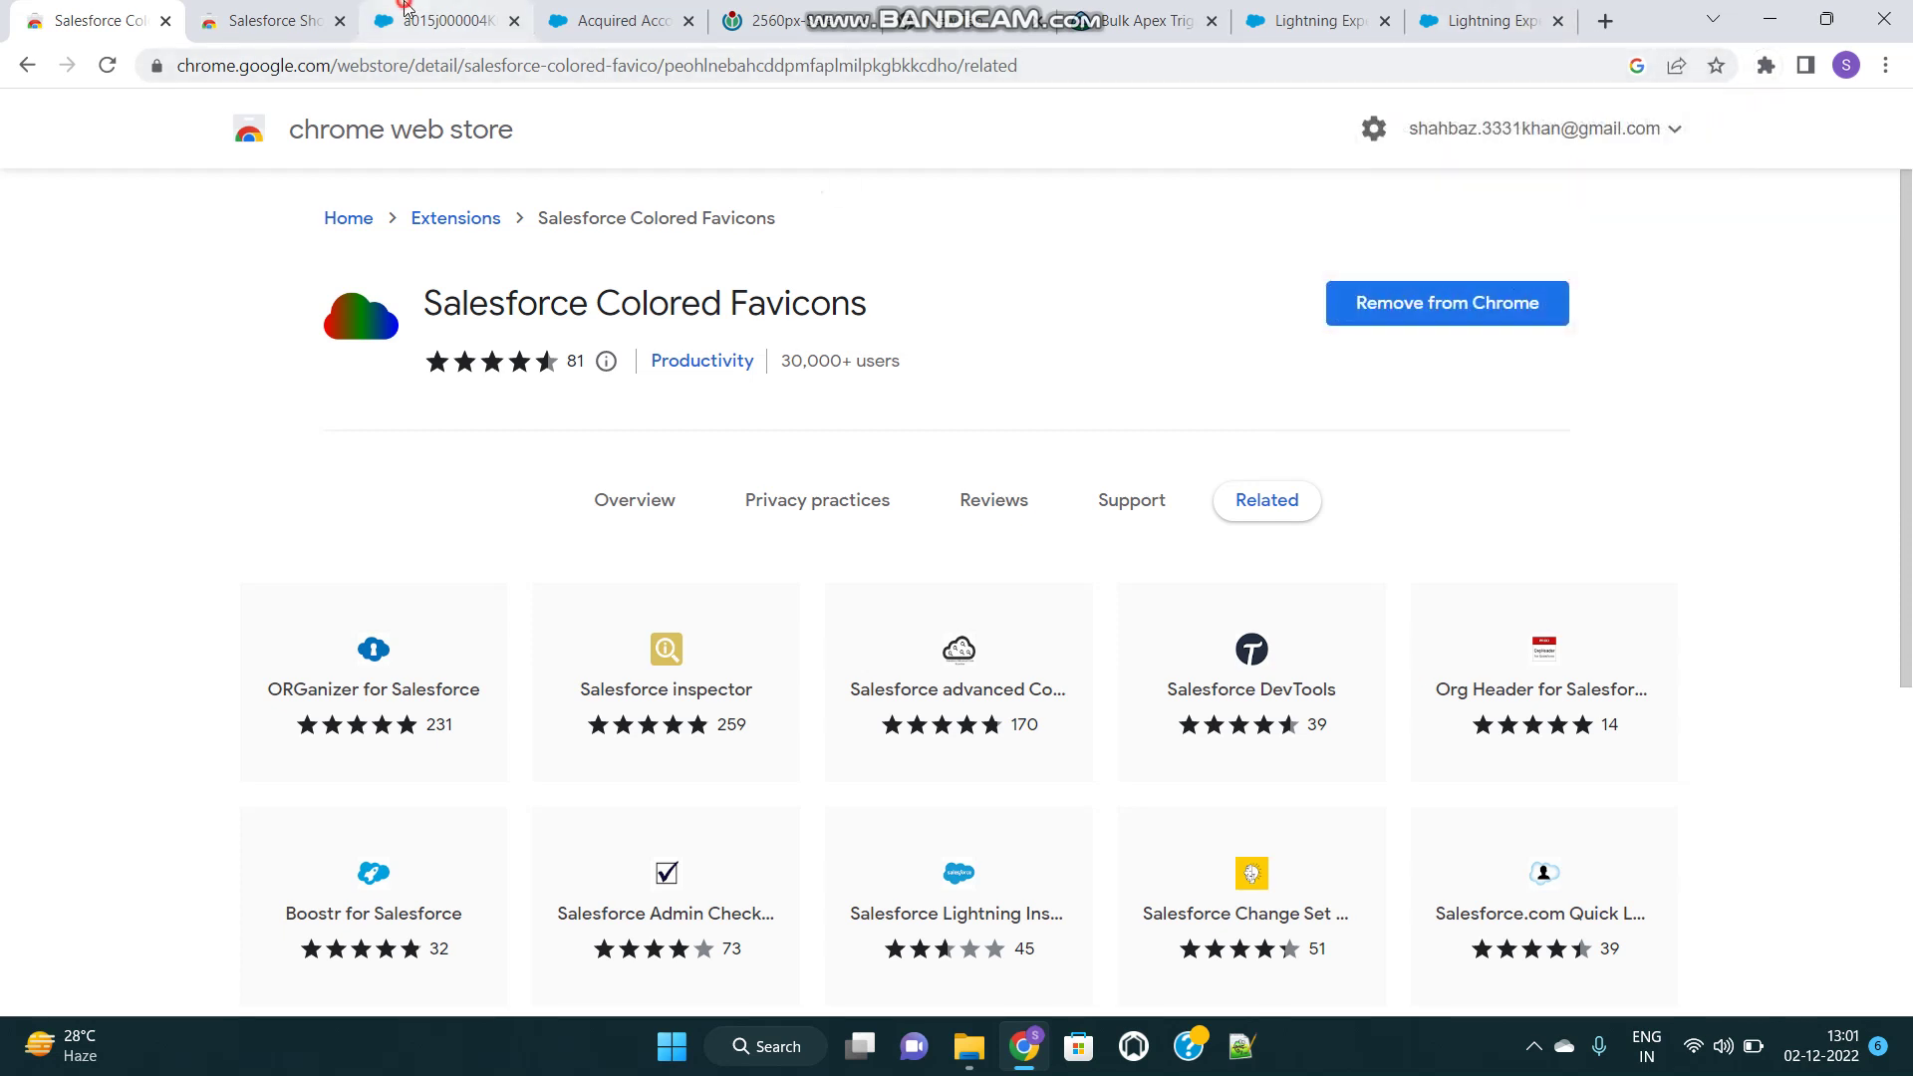
left_click(457, 21)
Step: Reload the record, the Acquired Account fields list and both playground org tabs to apply colored favicons
left_click(108, 65)
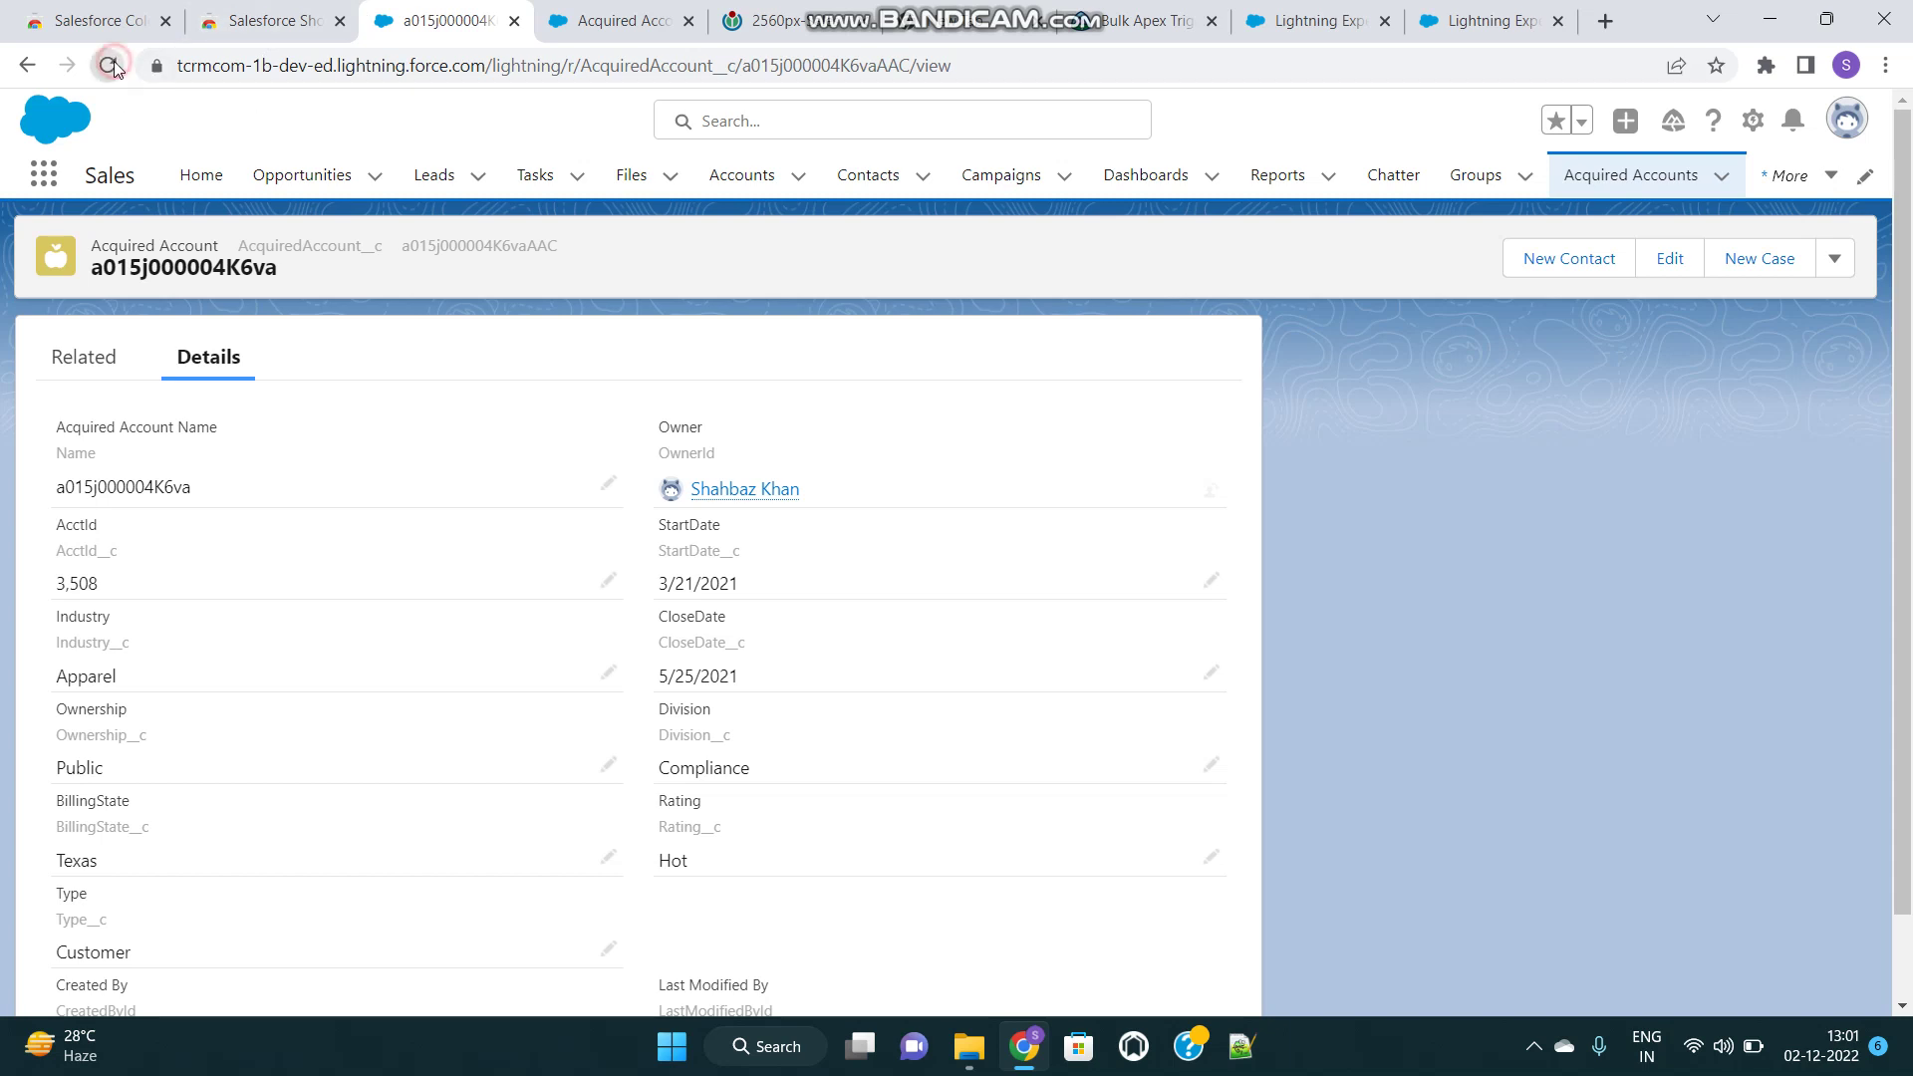
left_click(576, 17)
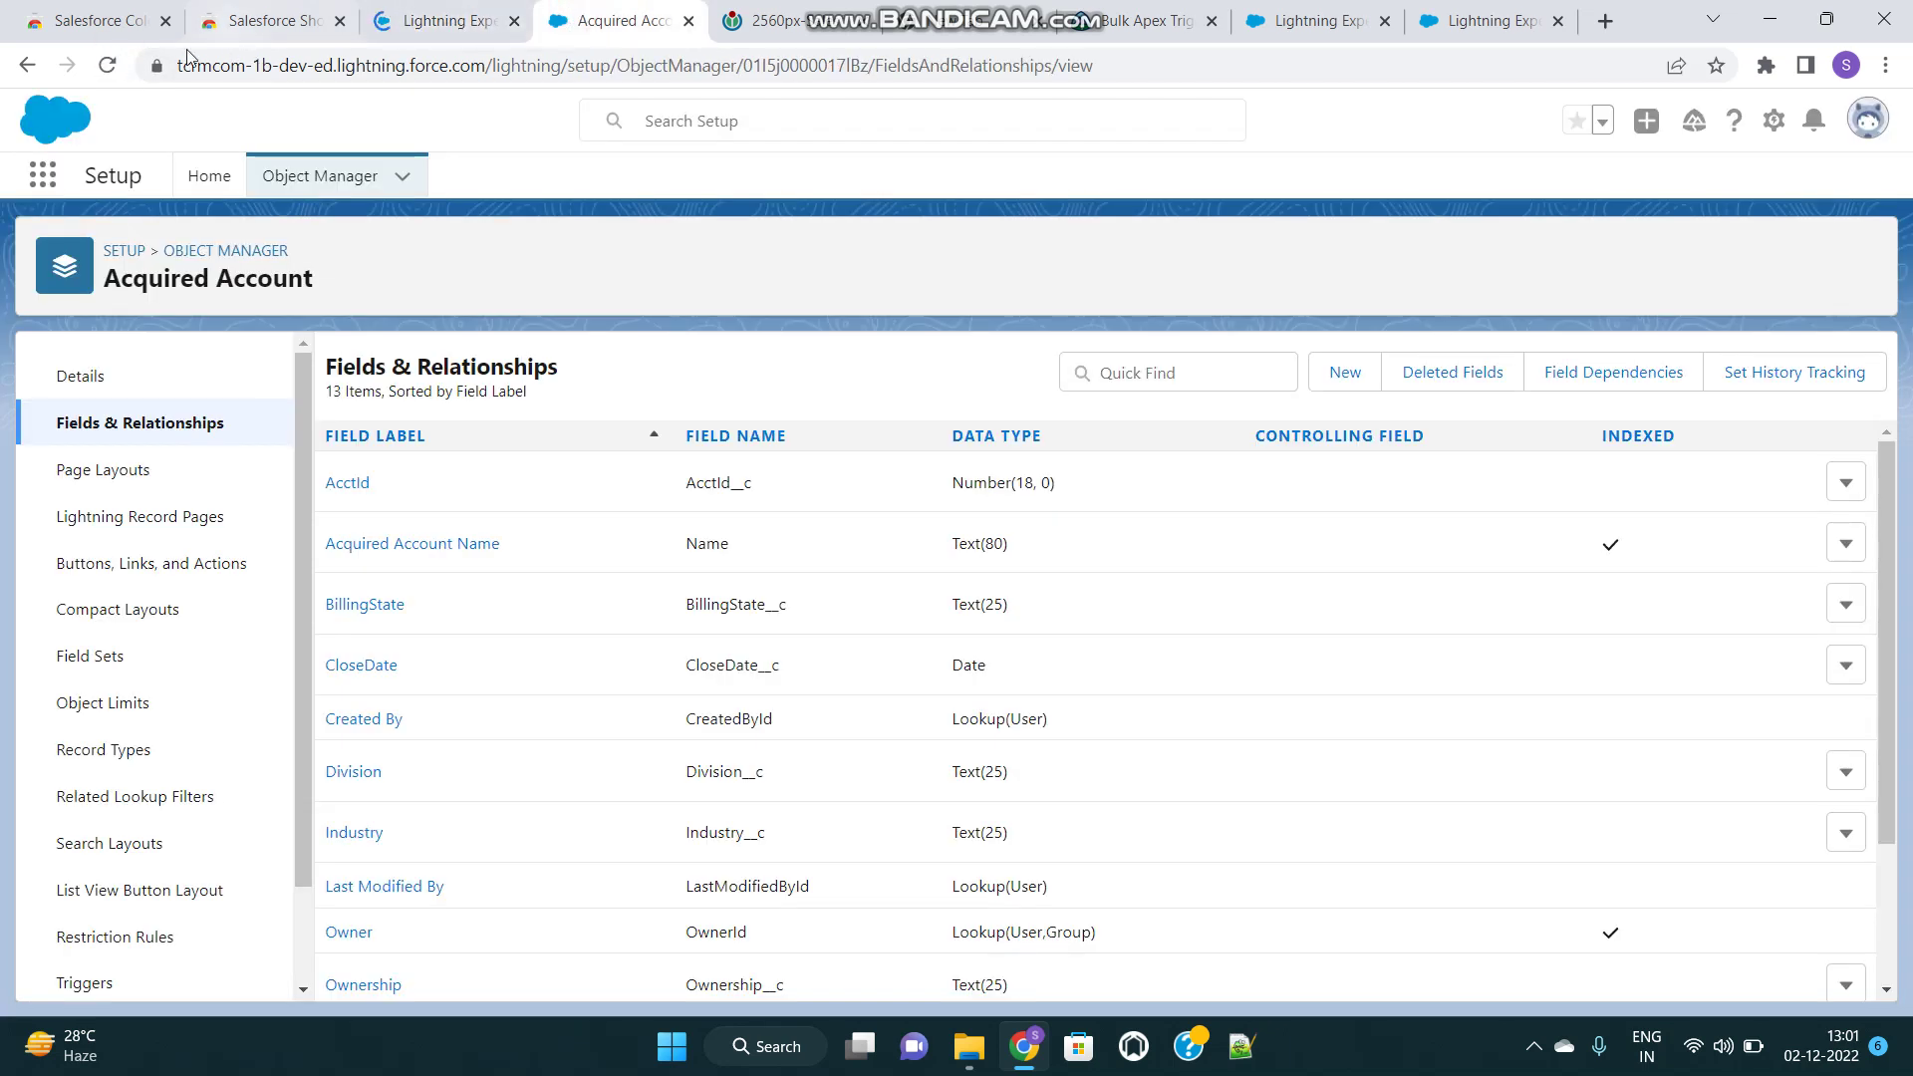
key("F5")
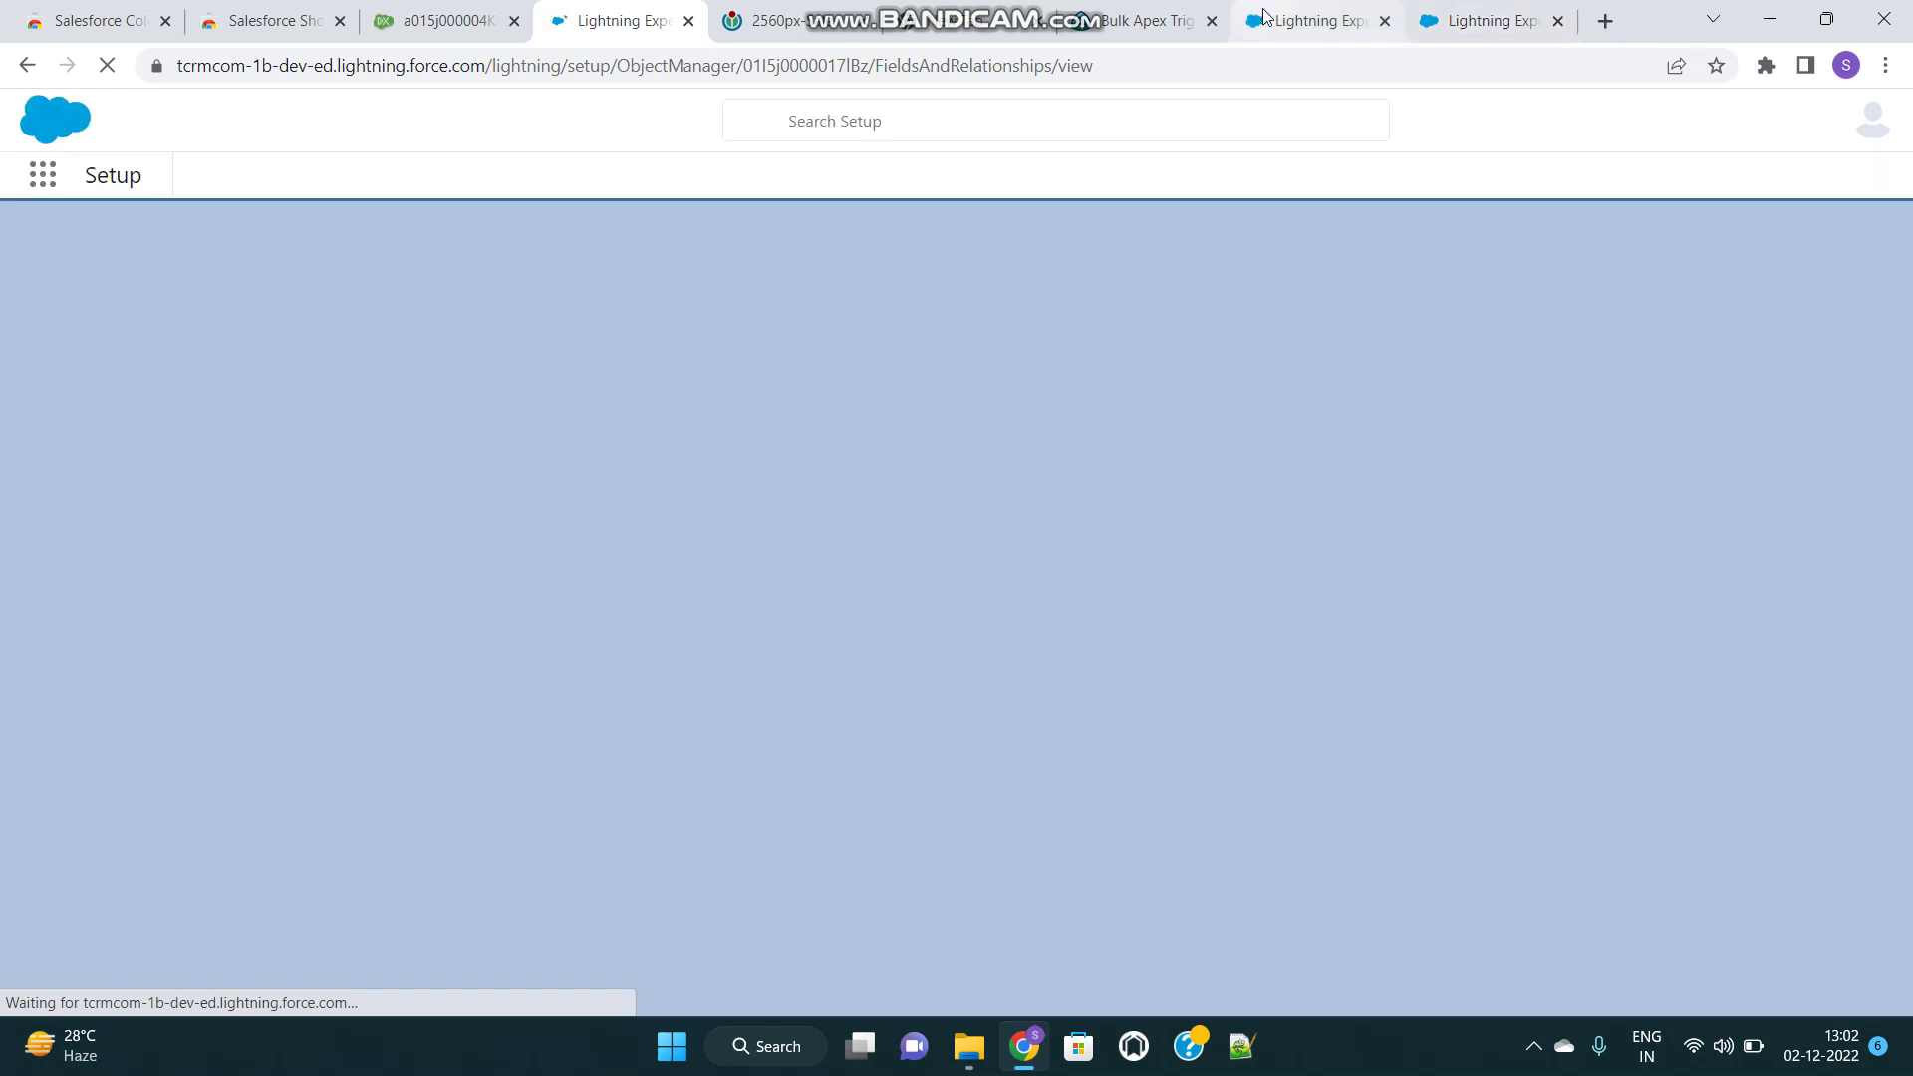
left_click(1316, 20)
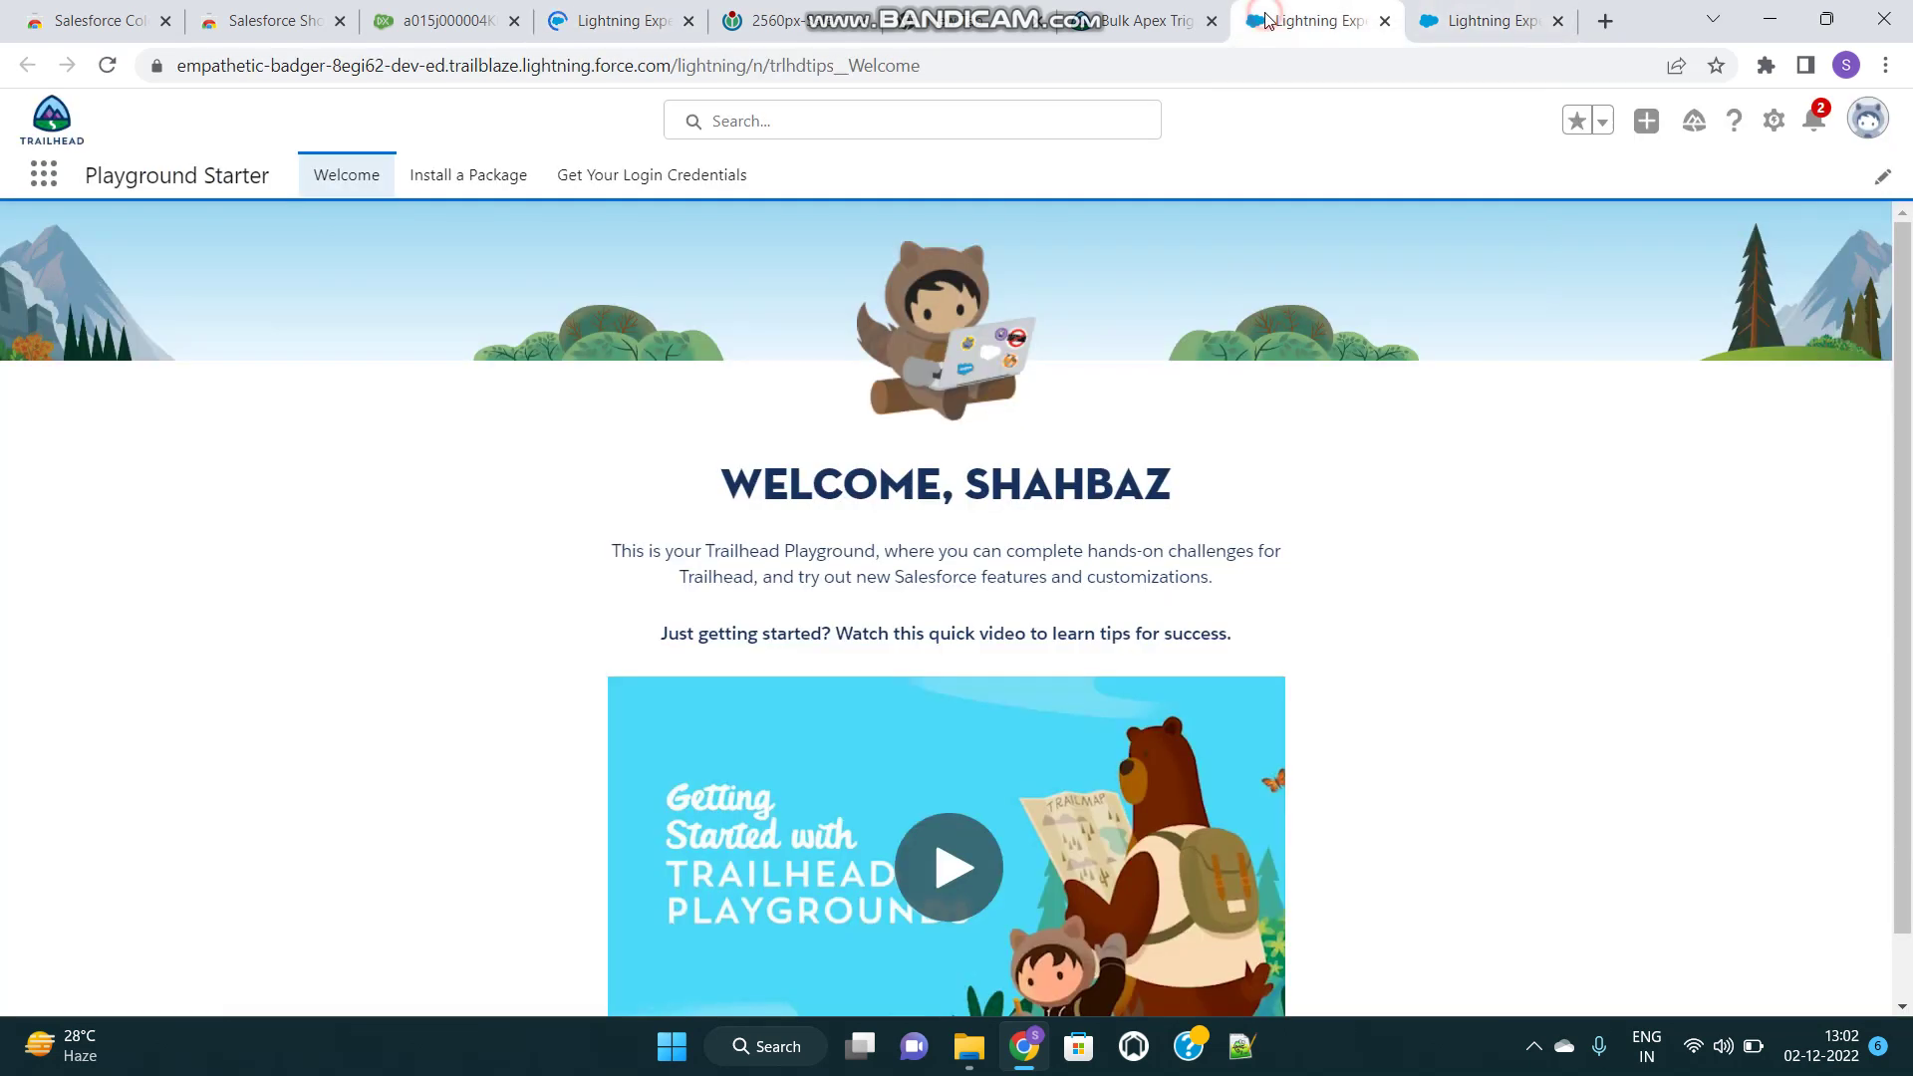
left_click(106, 66)
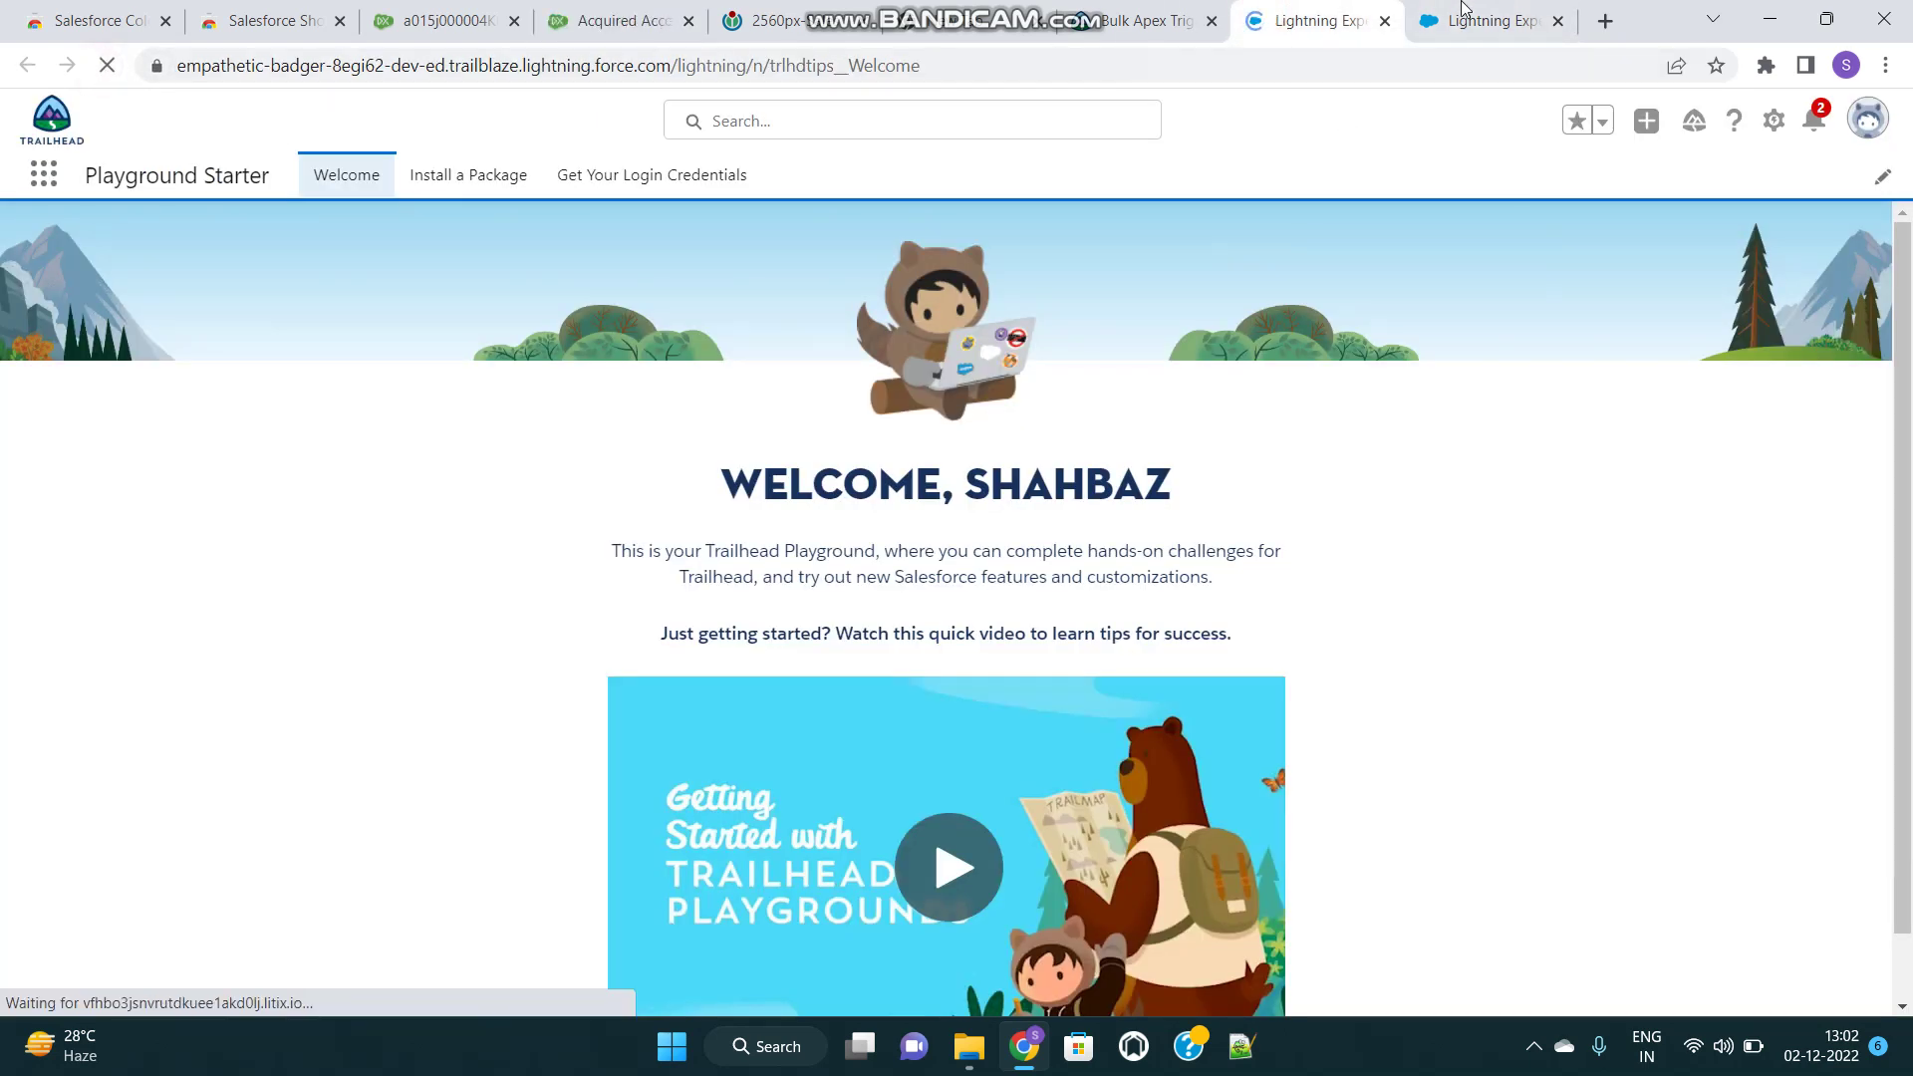
left_click(1490, 20)
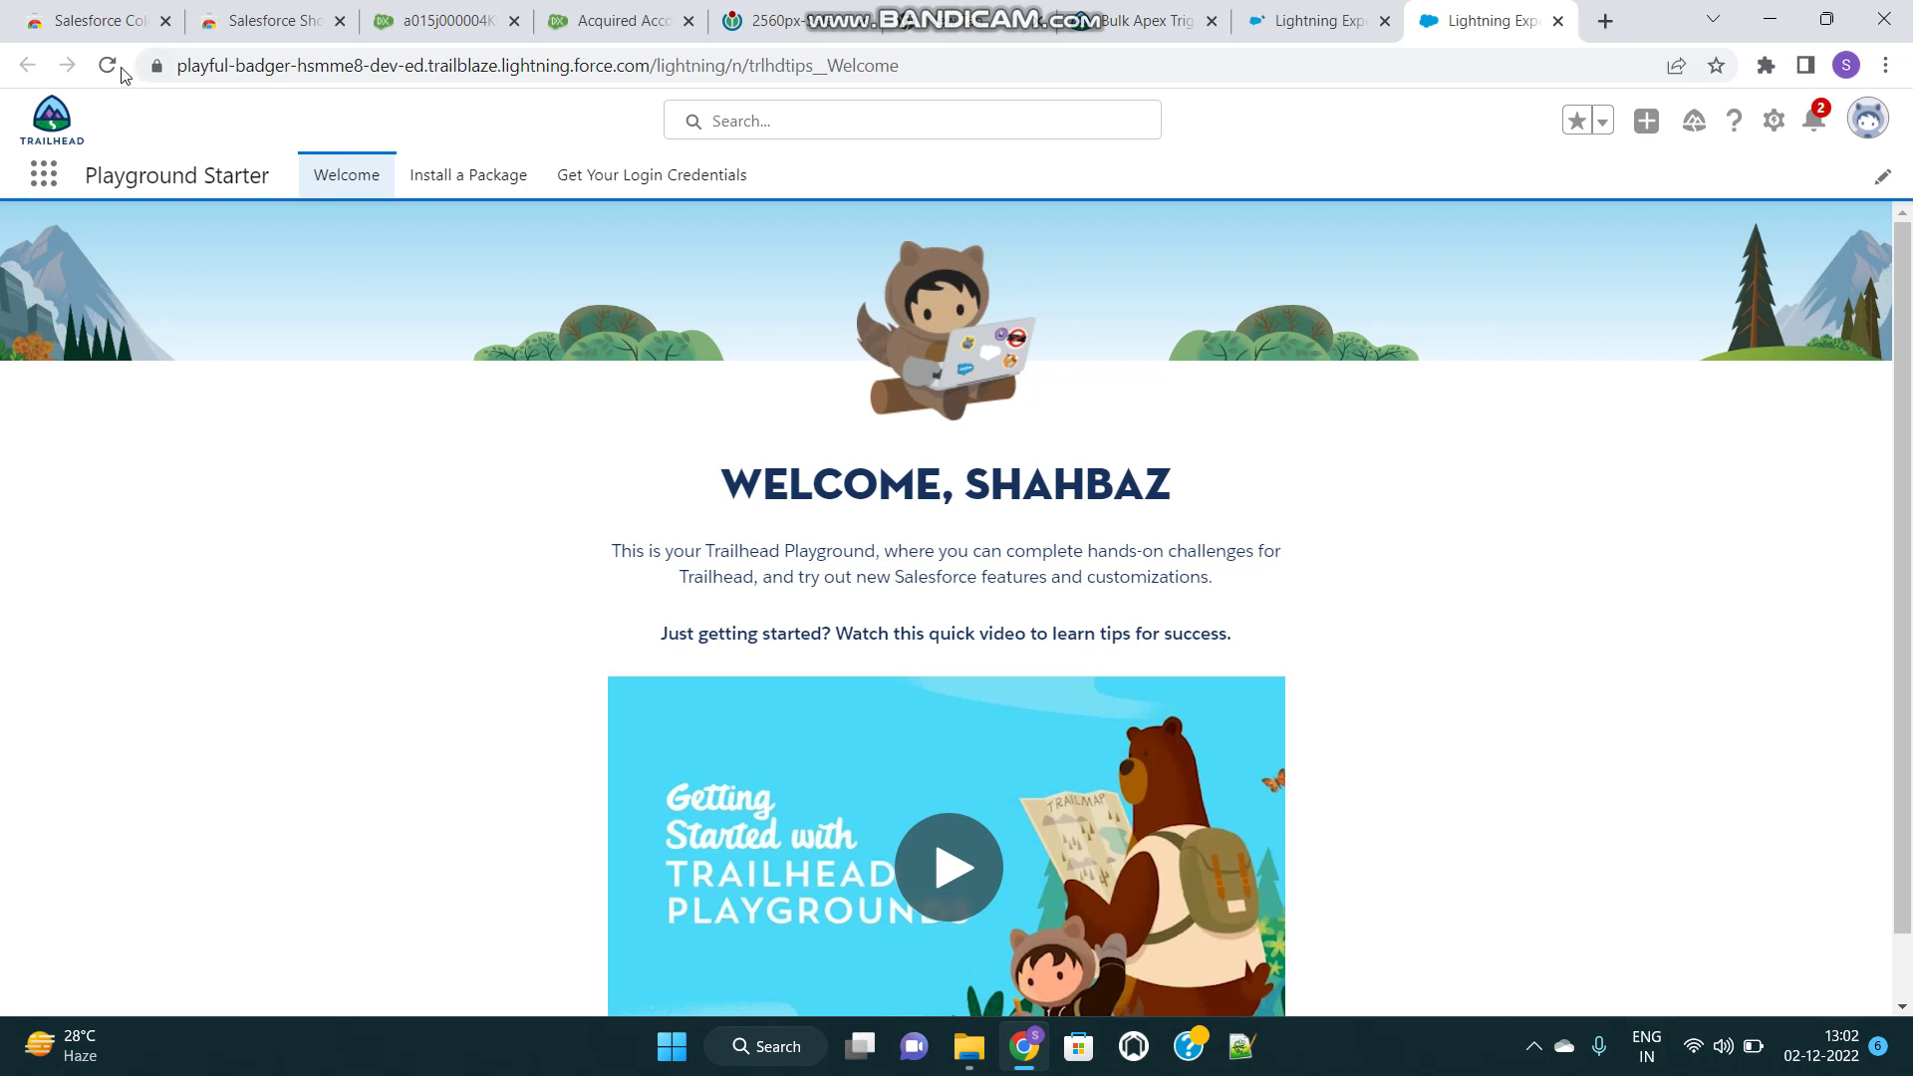
left_click(109, 66)
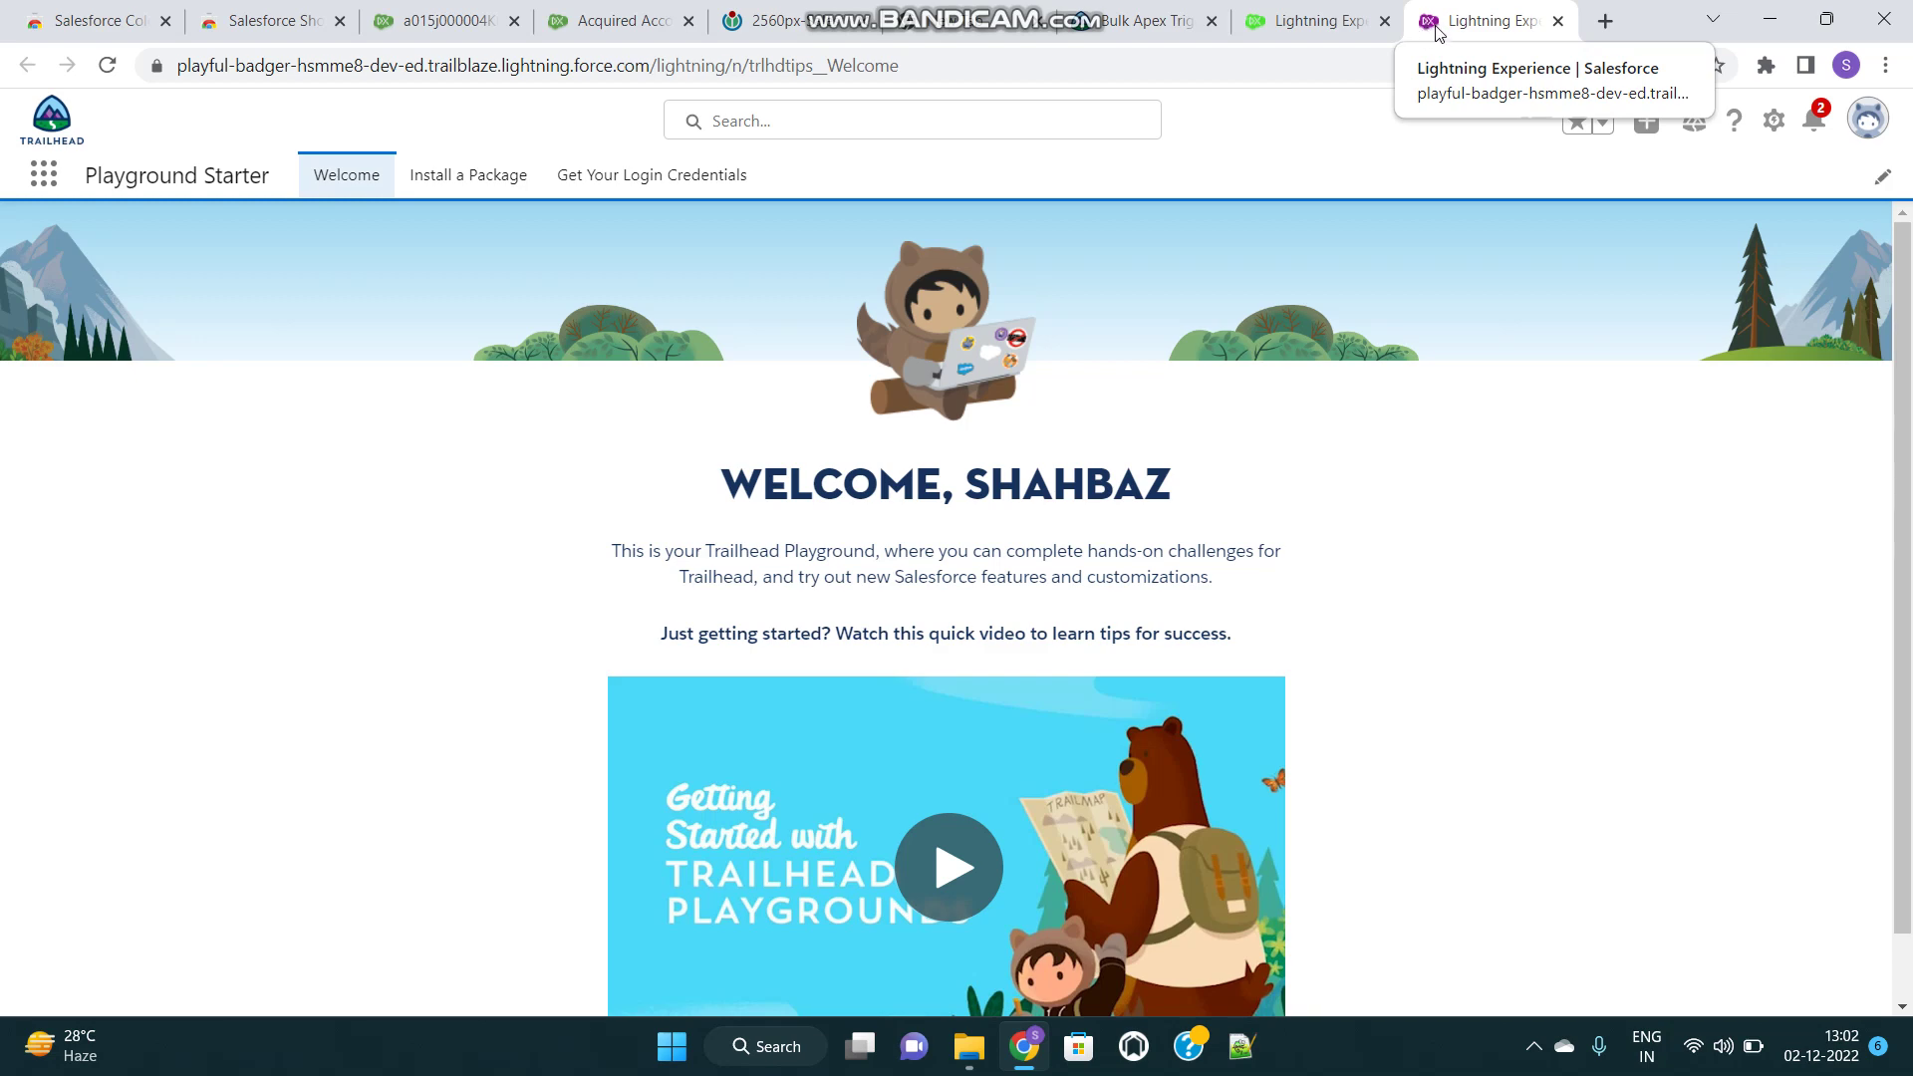
Step: Compare favicons across the playground, fields list and record tabs, settling on the green playground org
left_click(1252, 36)
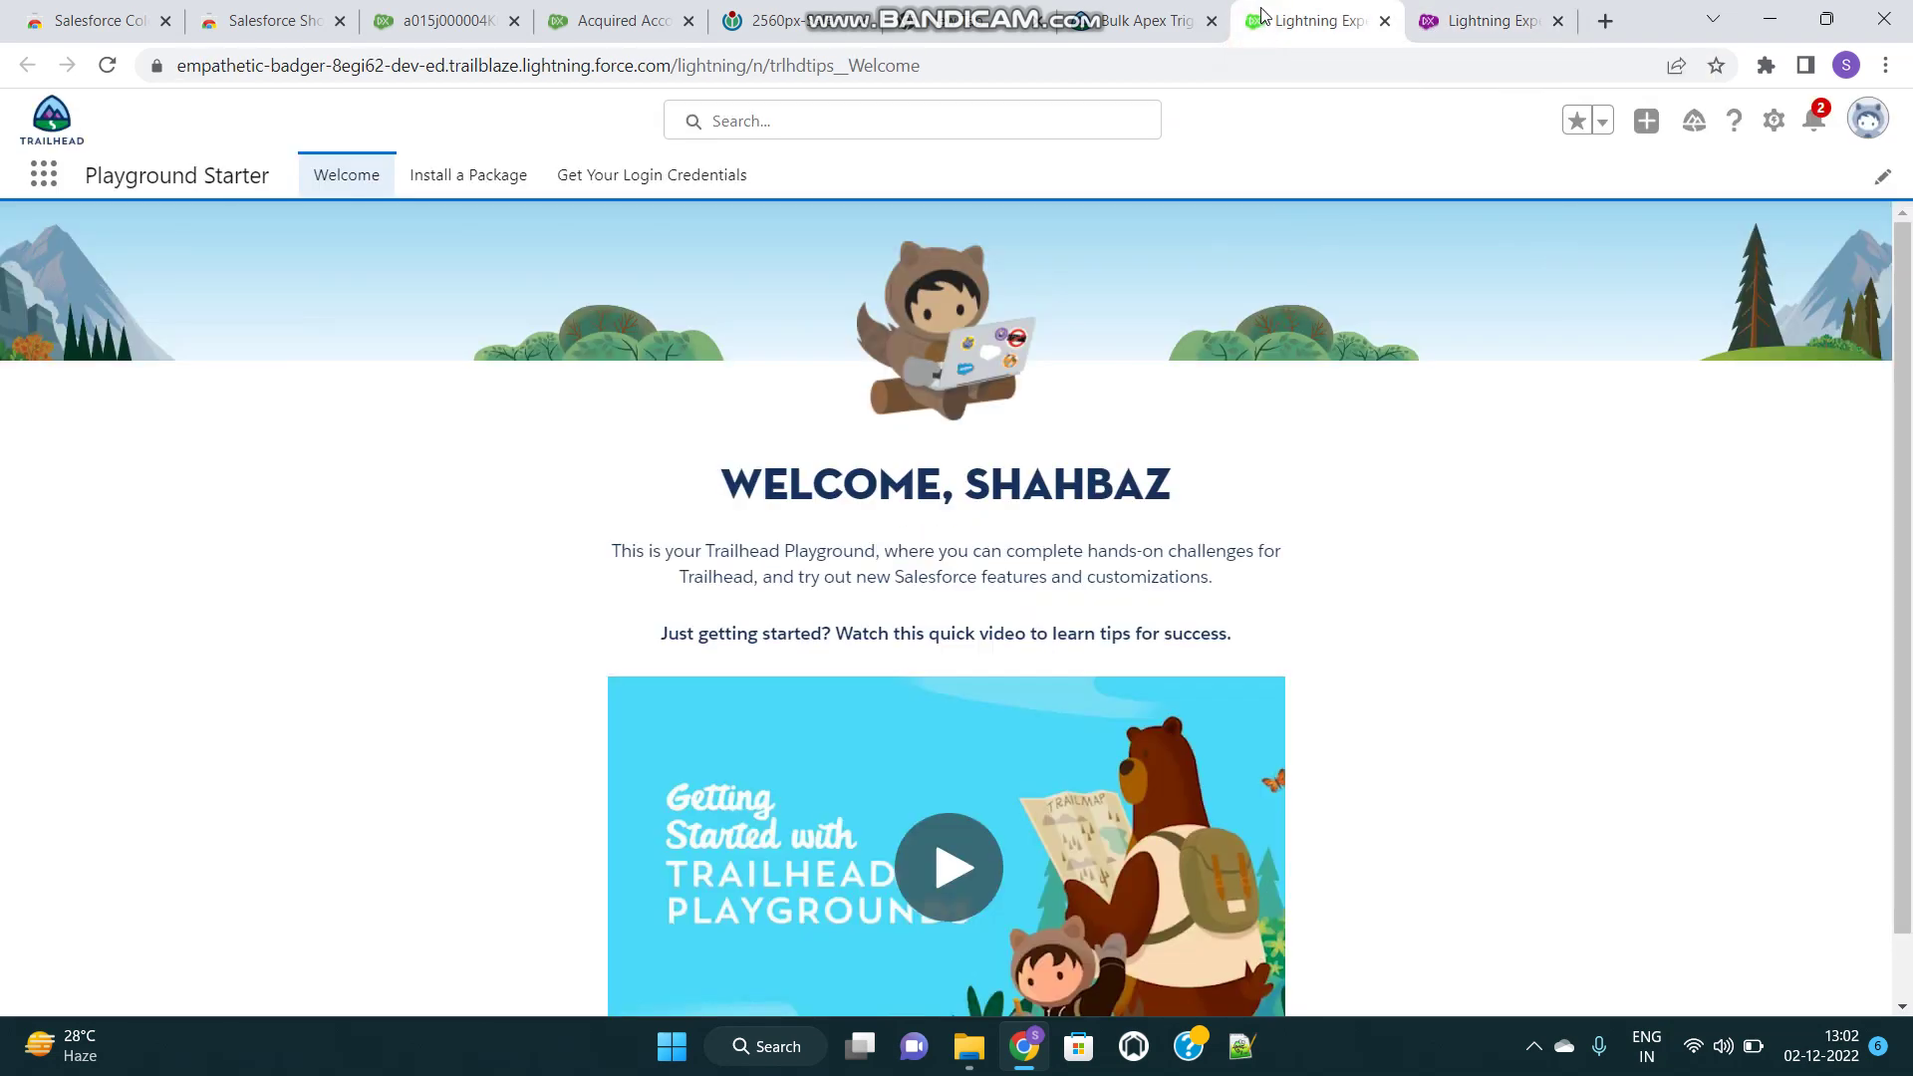
left_click(598, 22)
left_click(446, 22)
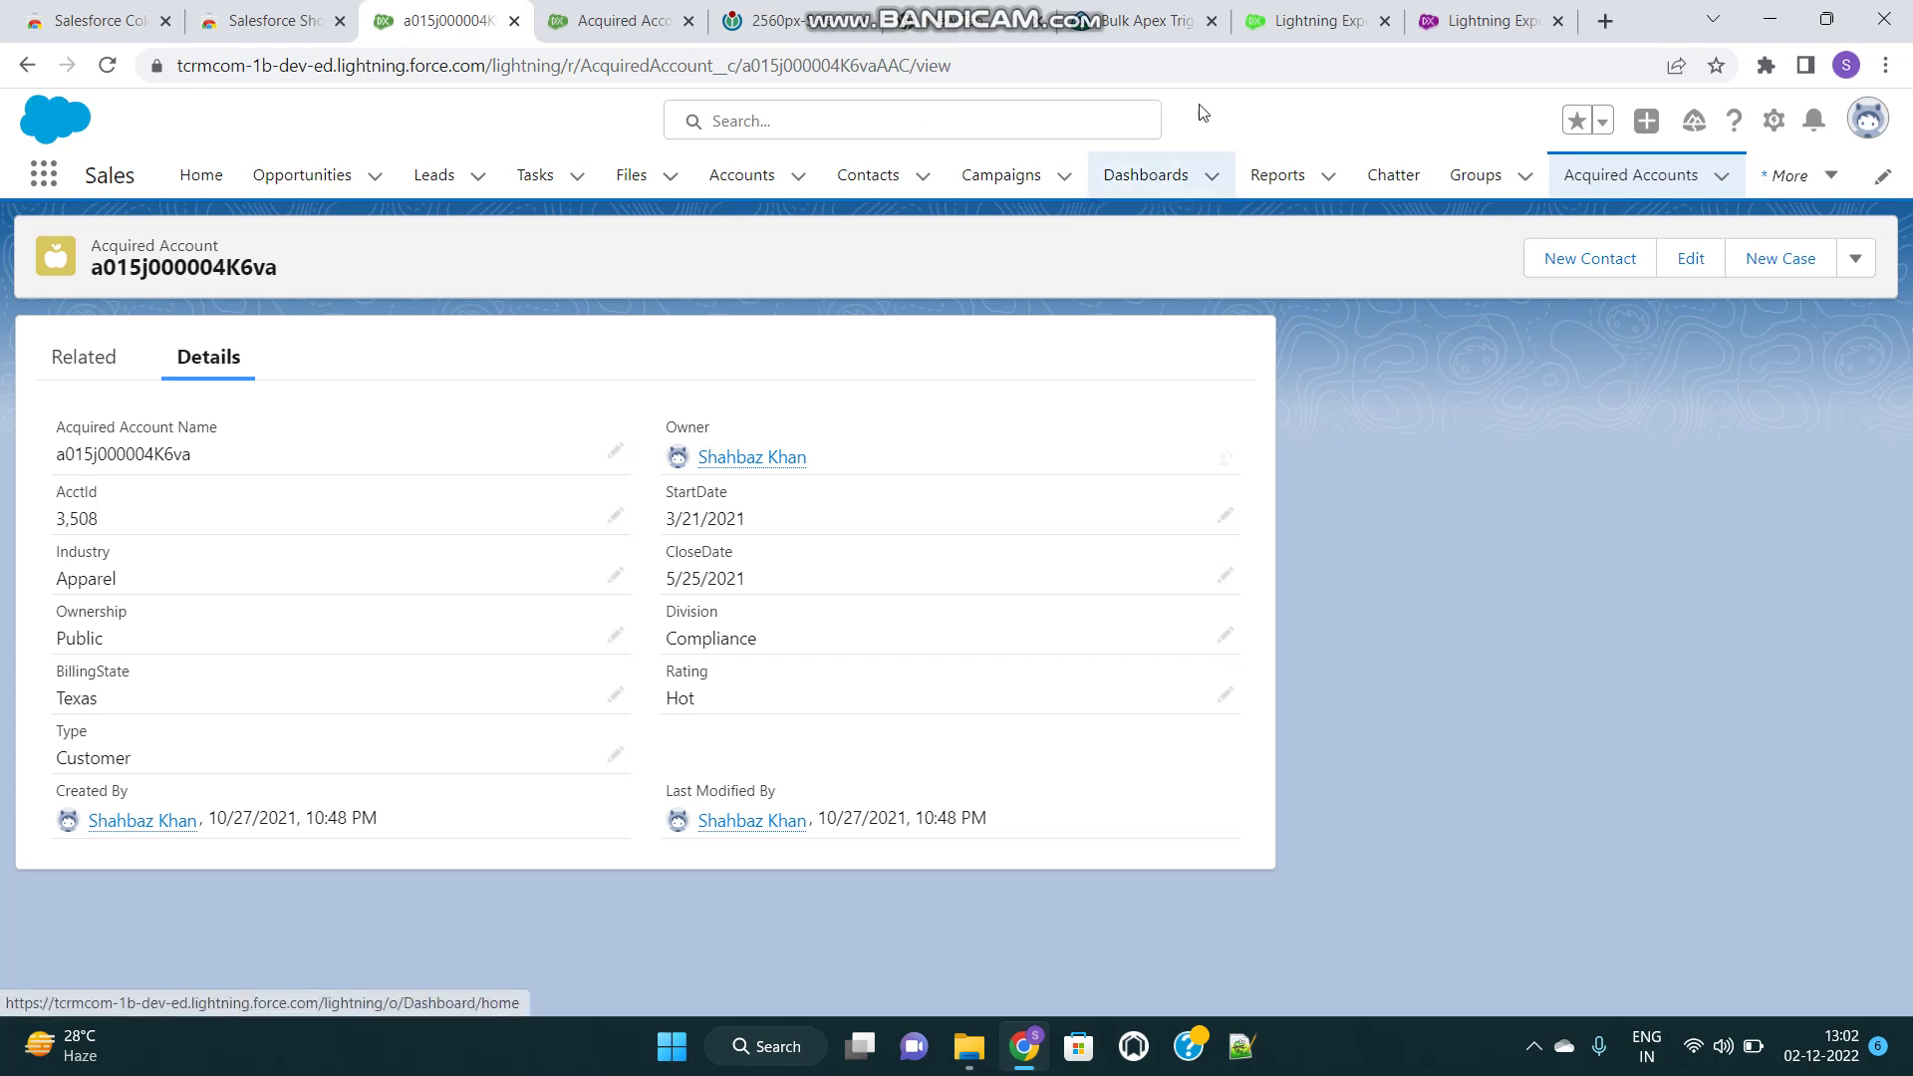
left_click(1306, 25)
left_click(1450, 25)
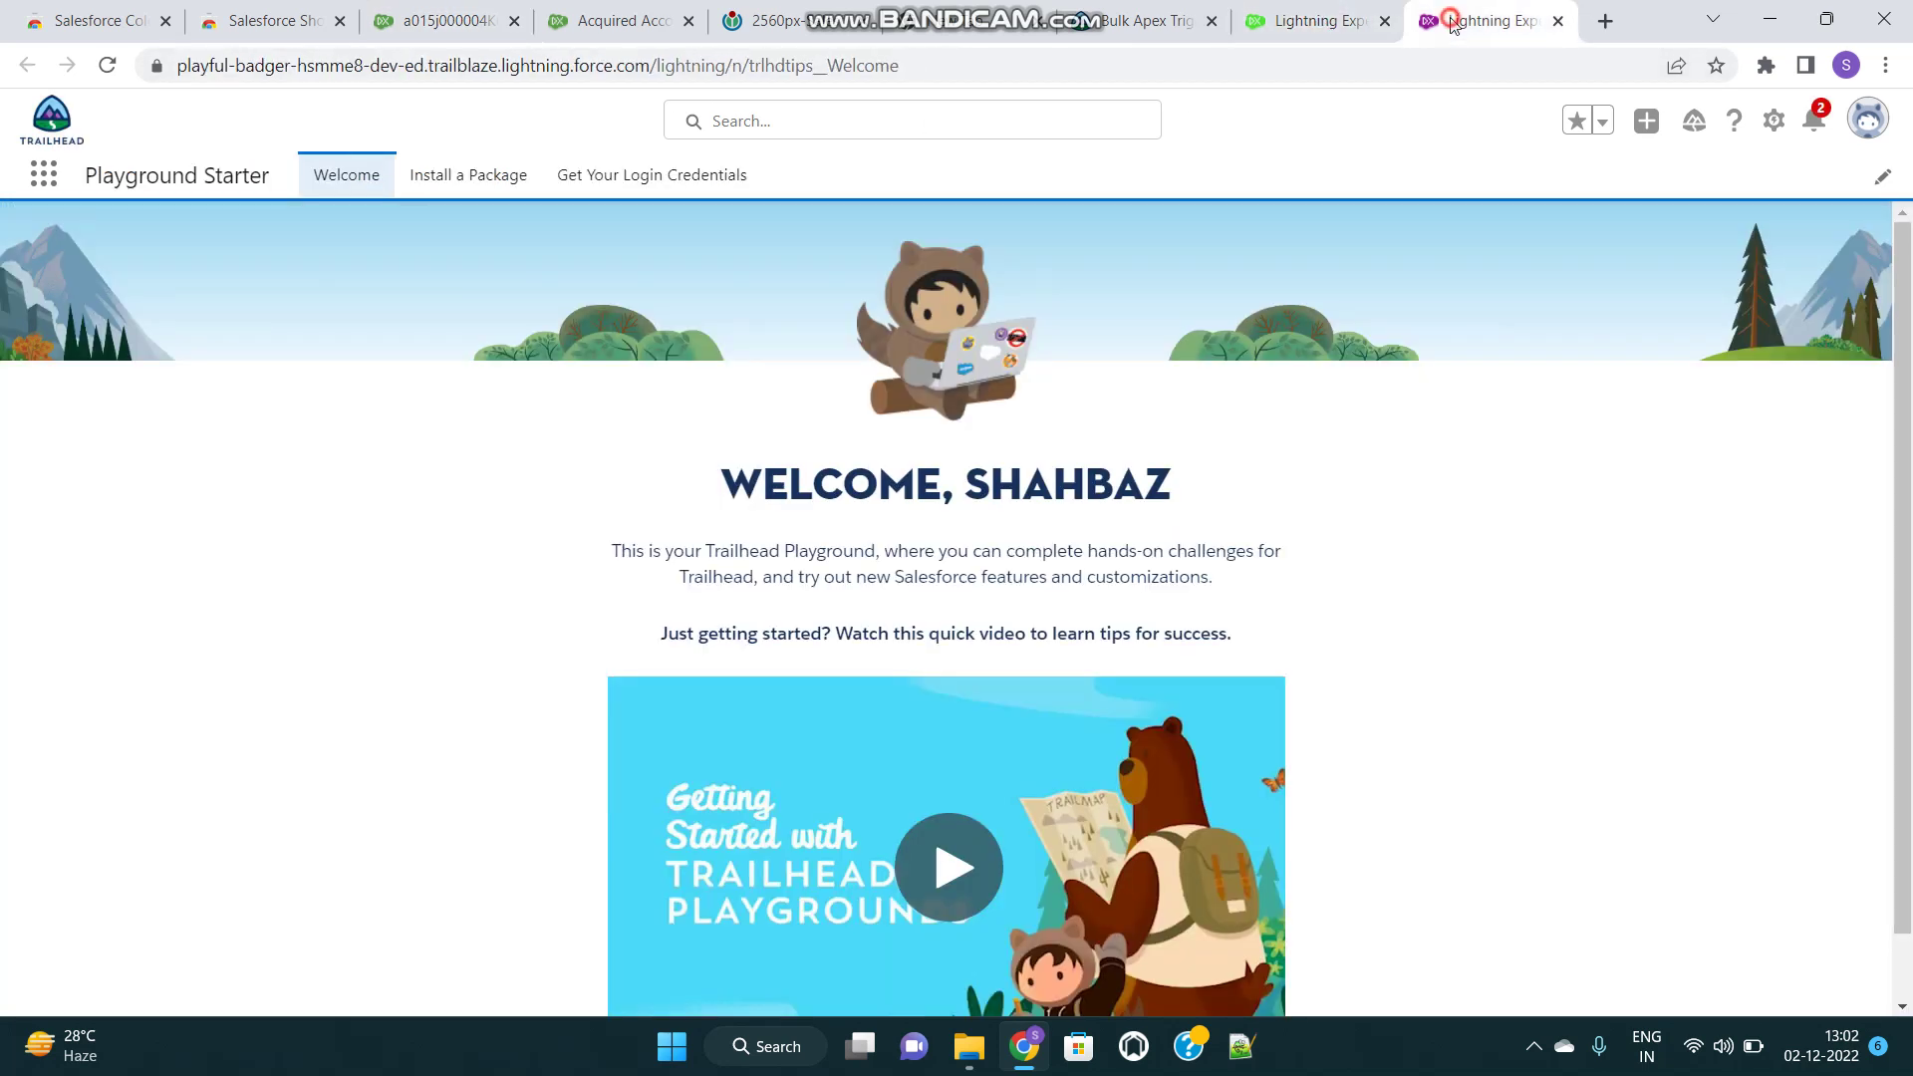
left_click(1258, 34)
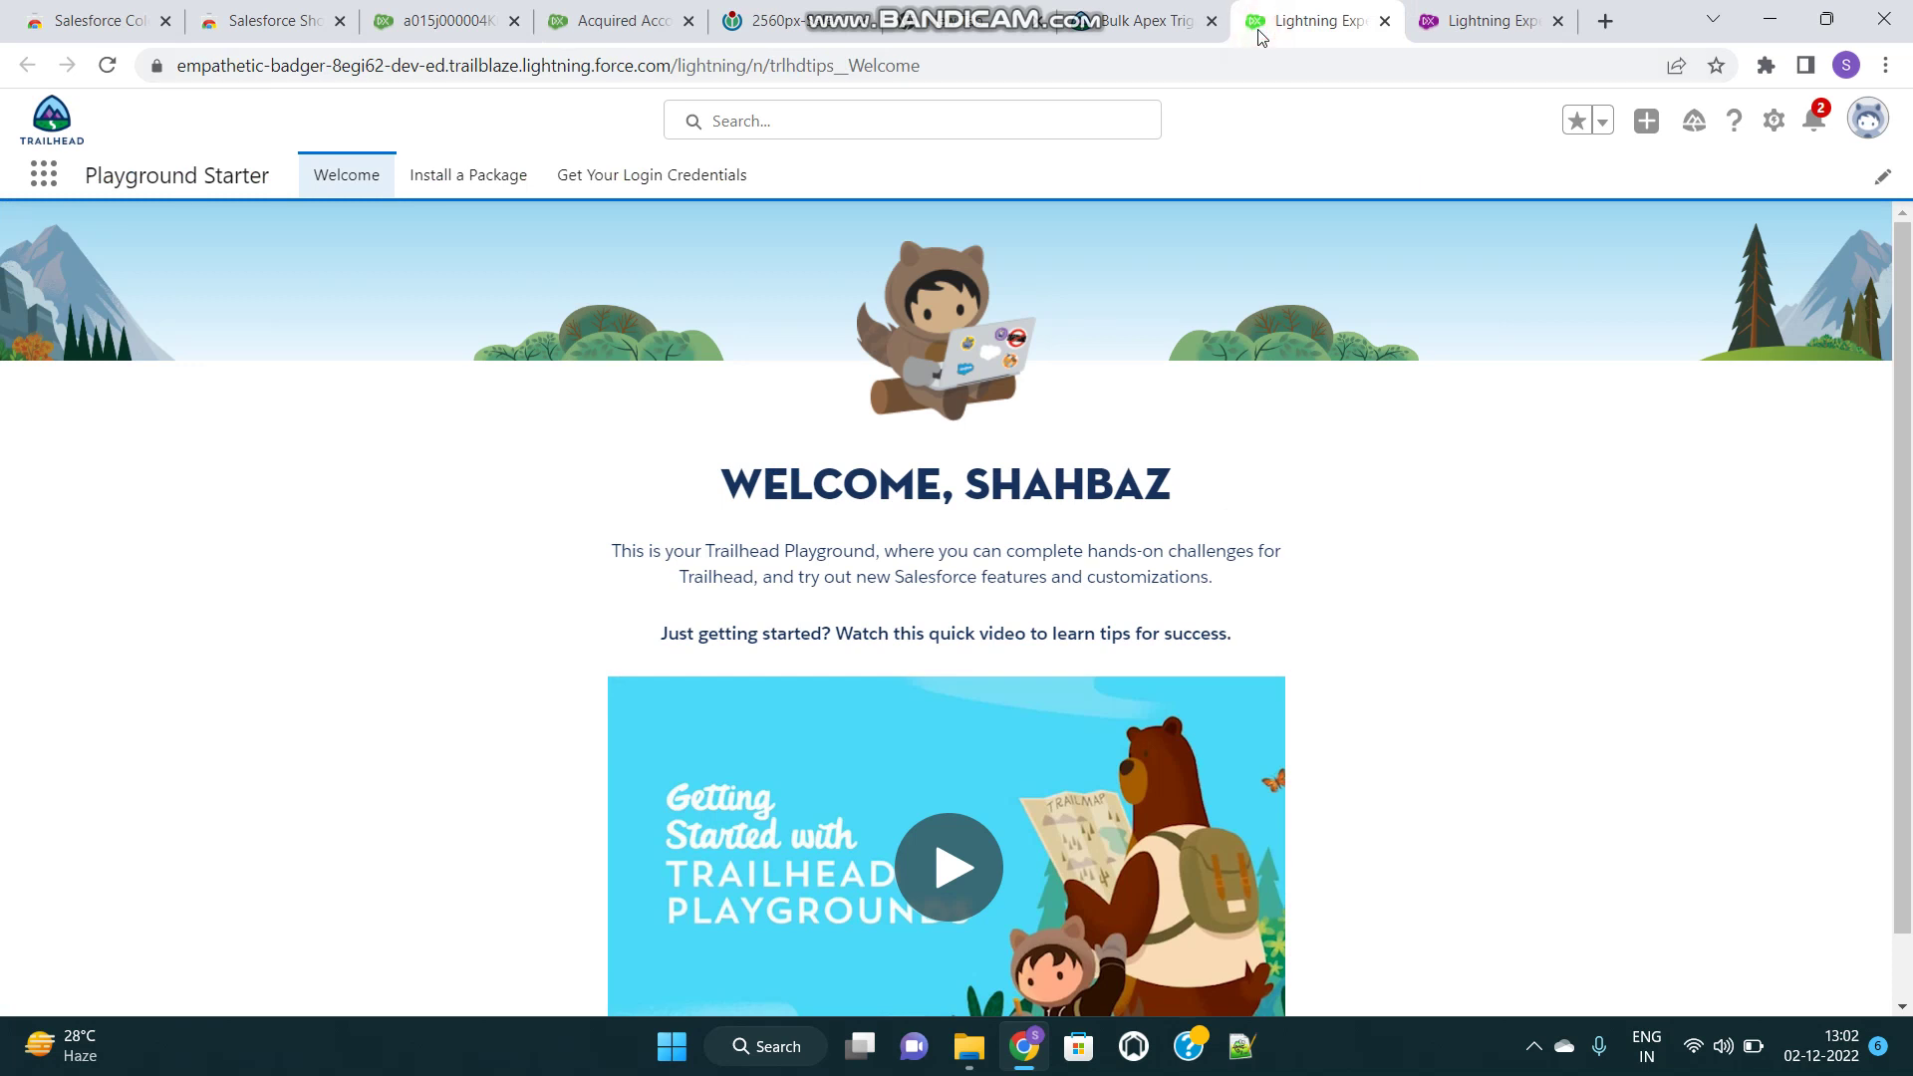
Step: Duplicate the green playground tab, compare it with the purple org, and return to the record
right_click(1258, 34)
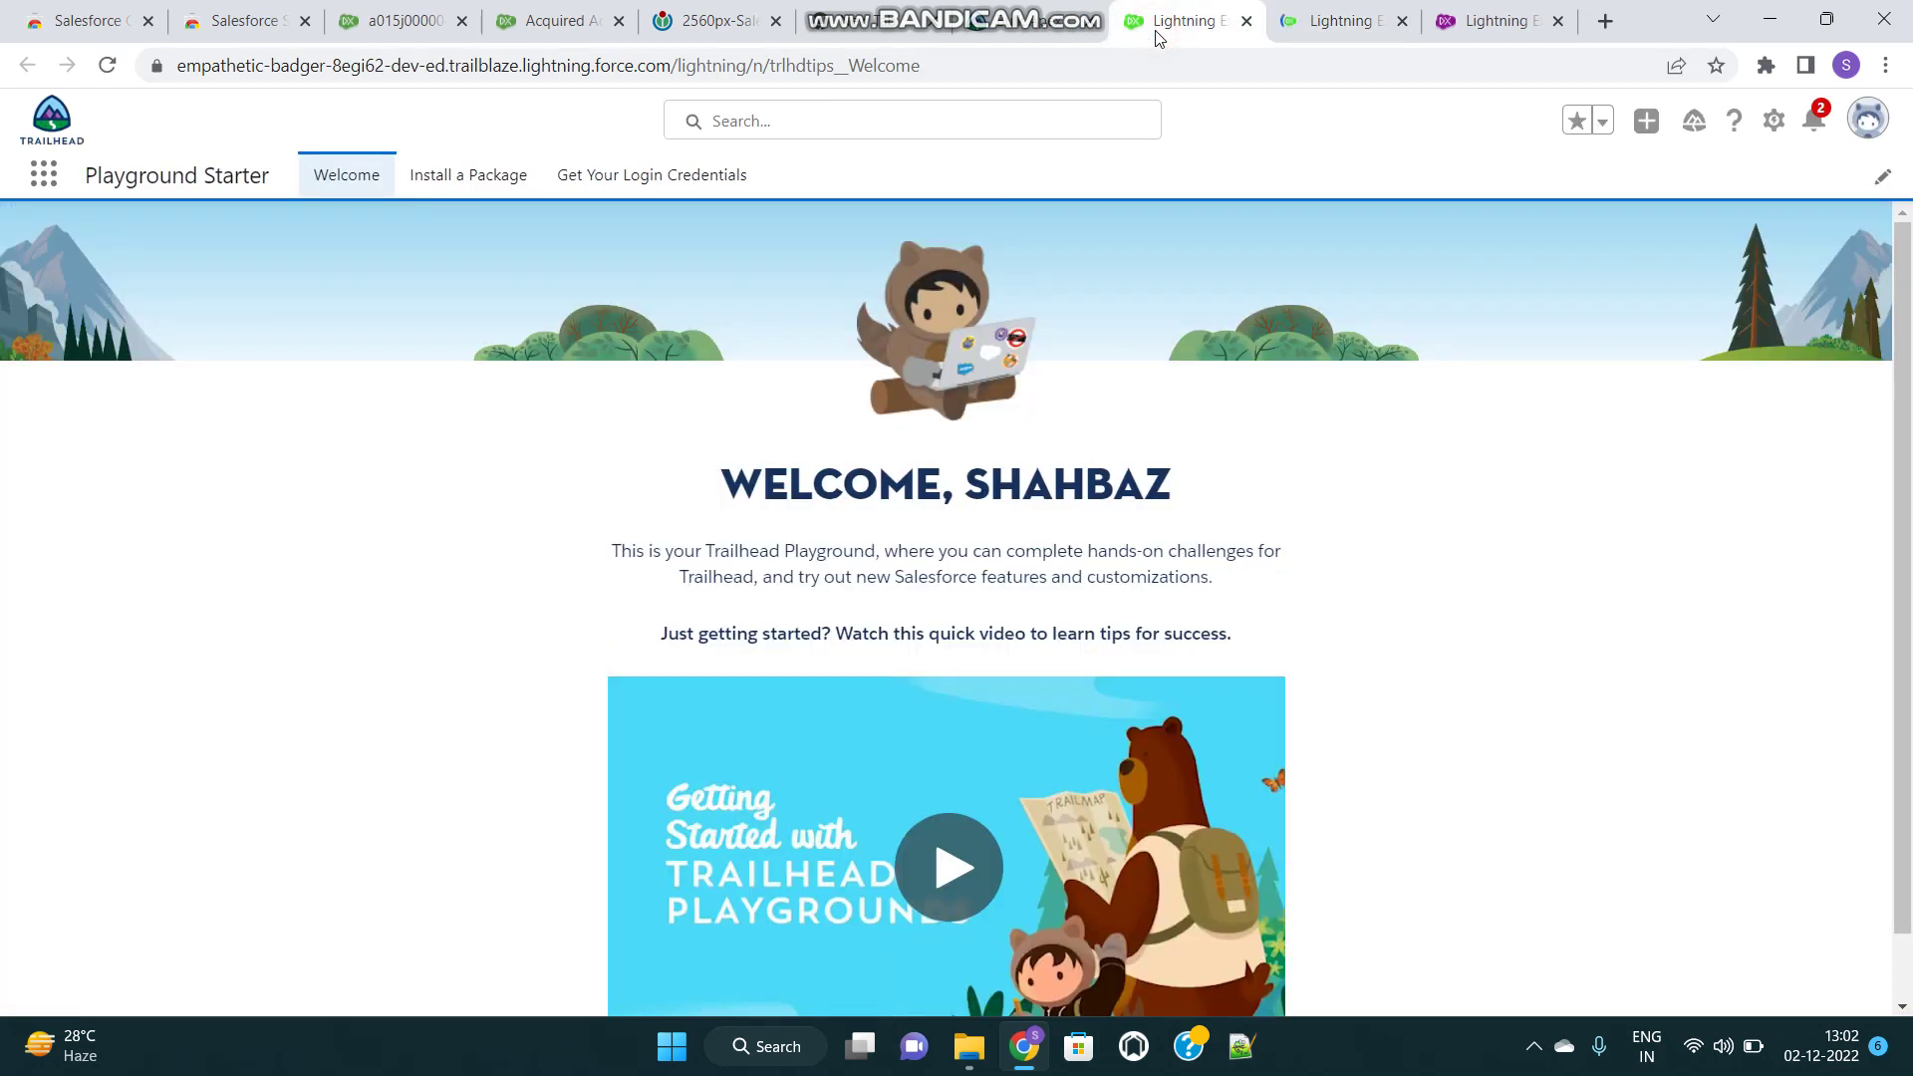
left_click(1317, 33)
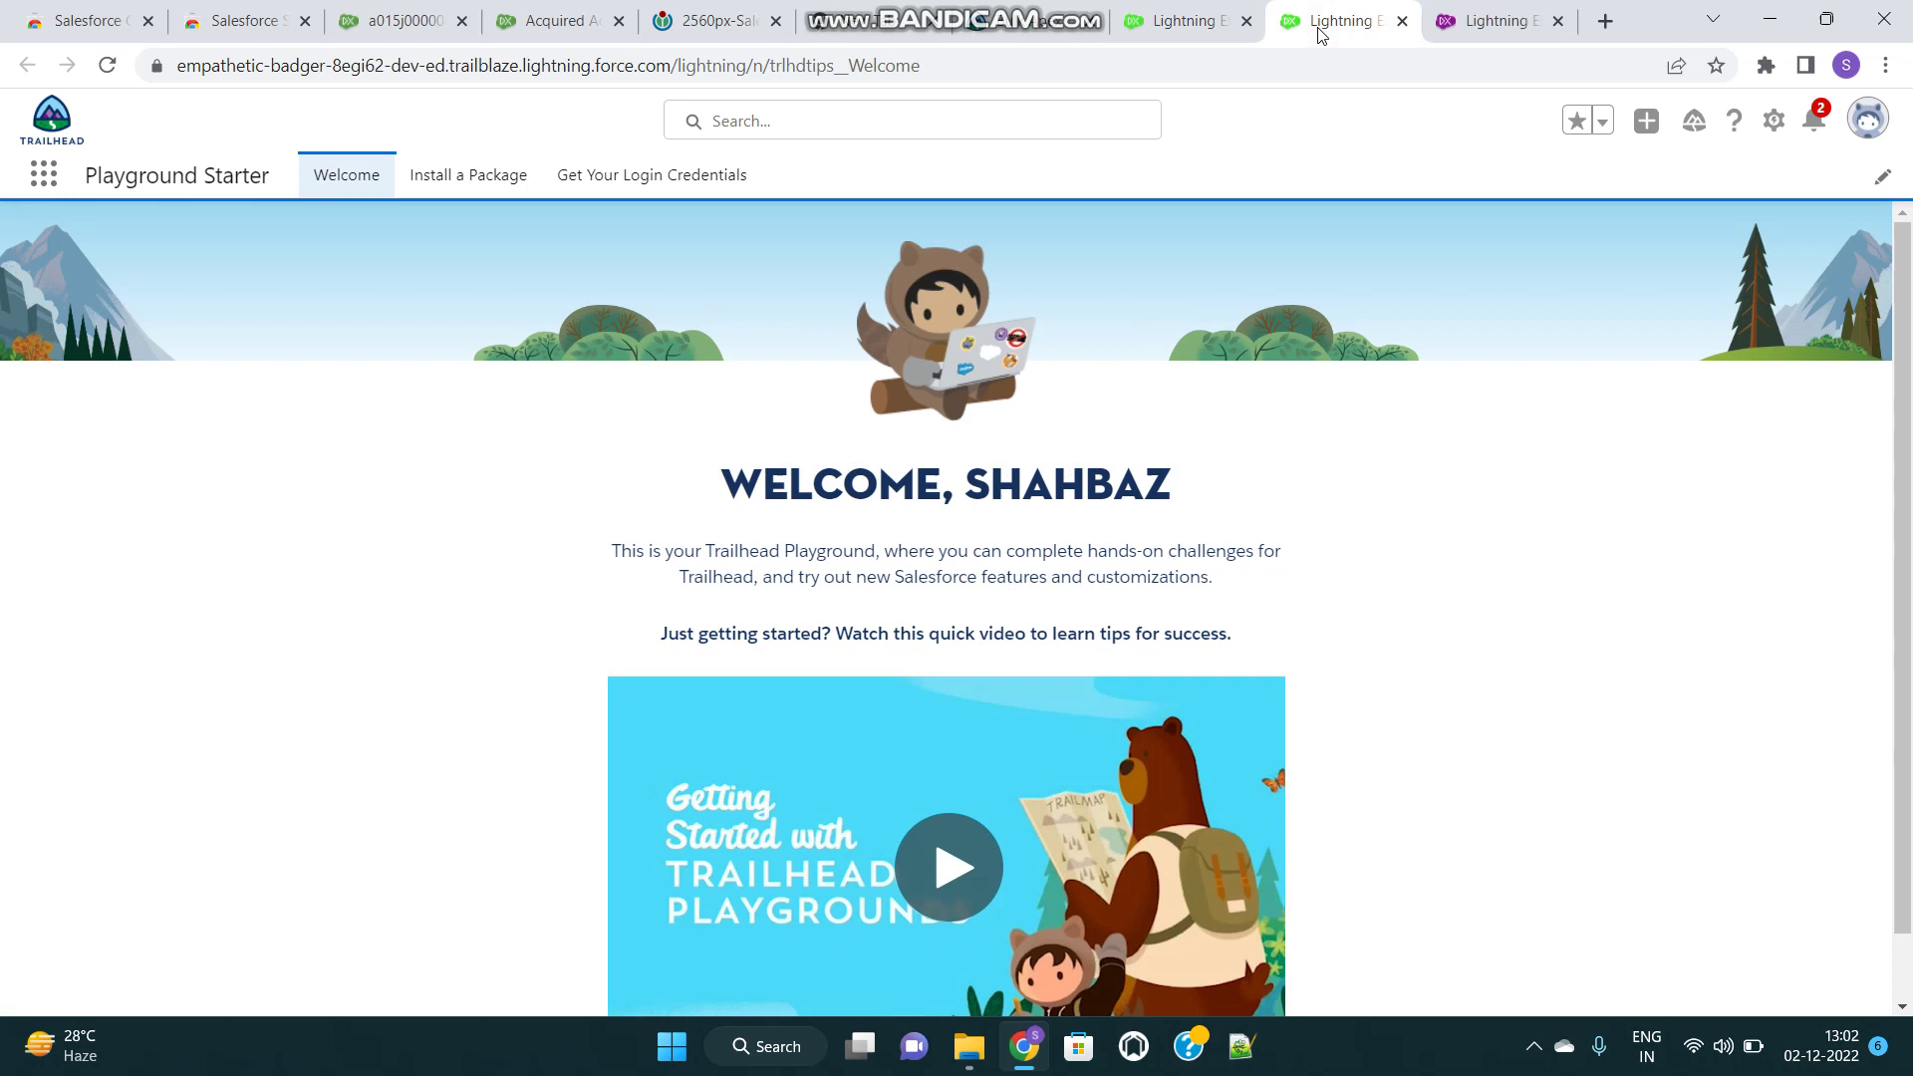
left_click(1480, 28)
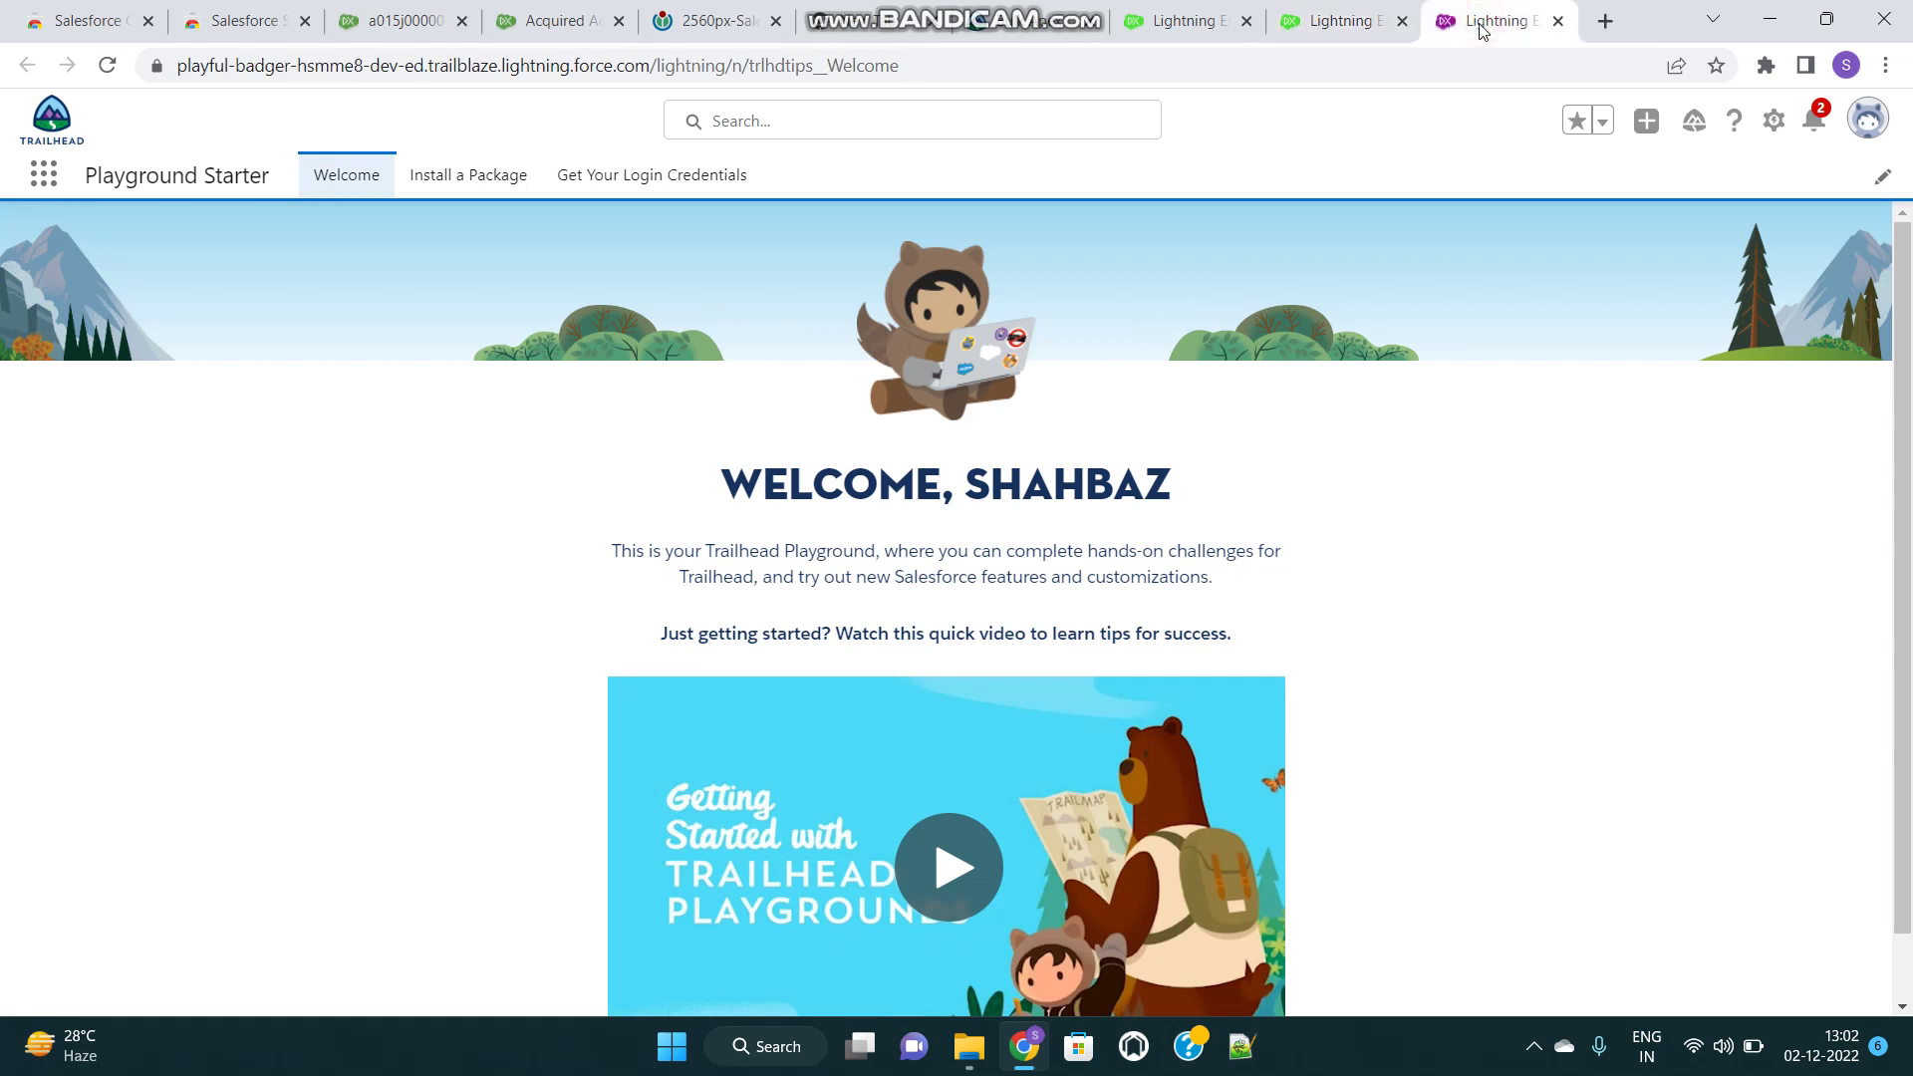
left_click(1332, 24)
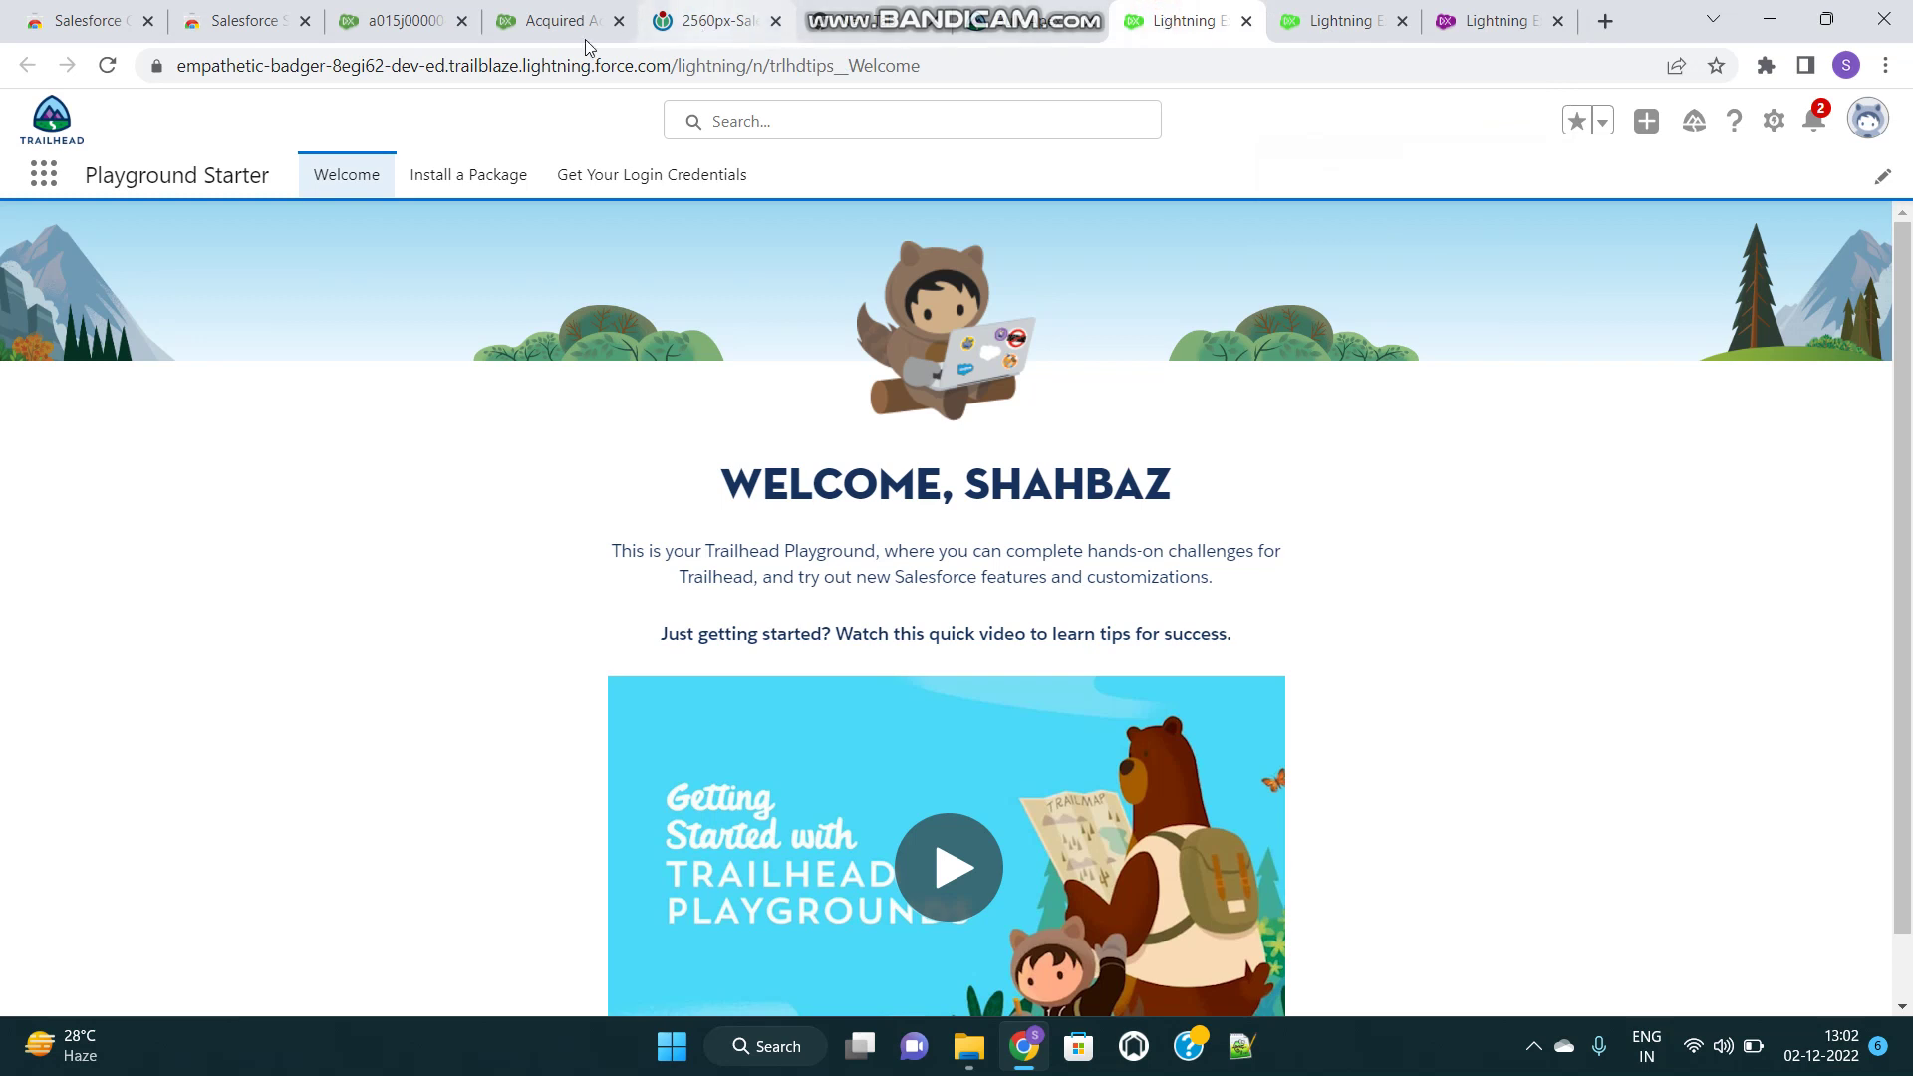
left_click(519, 30)
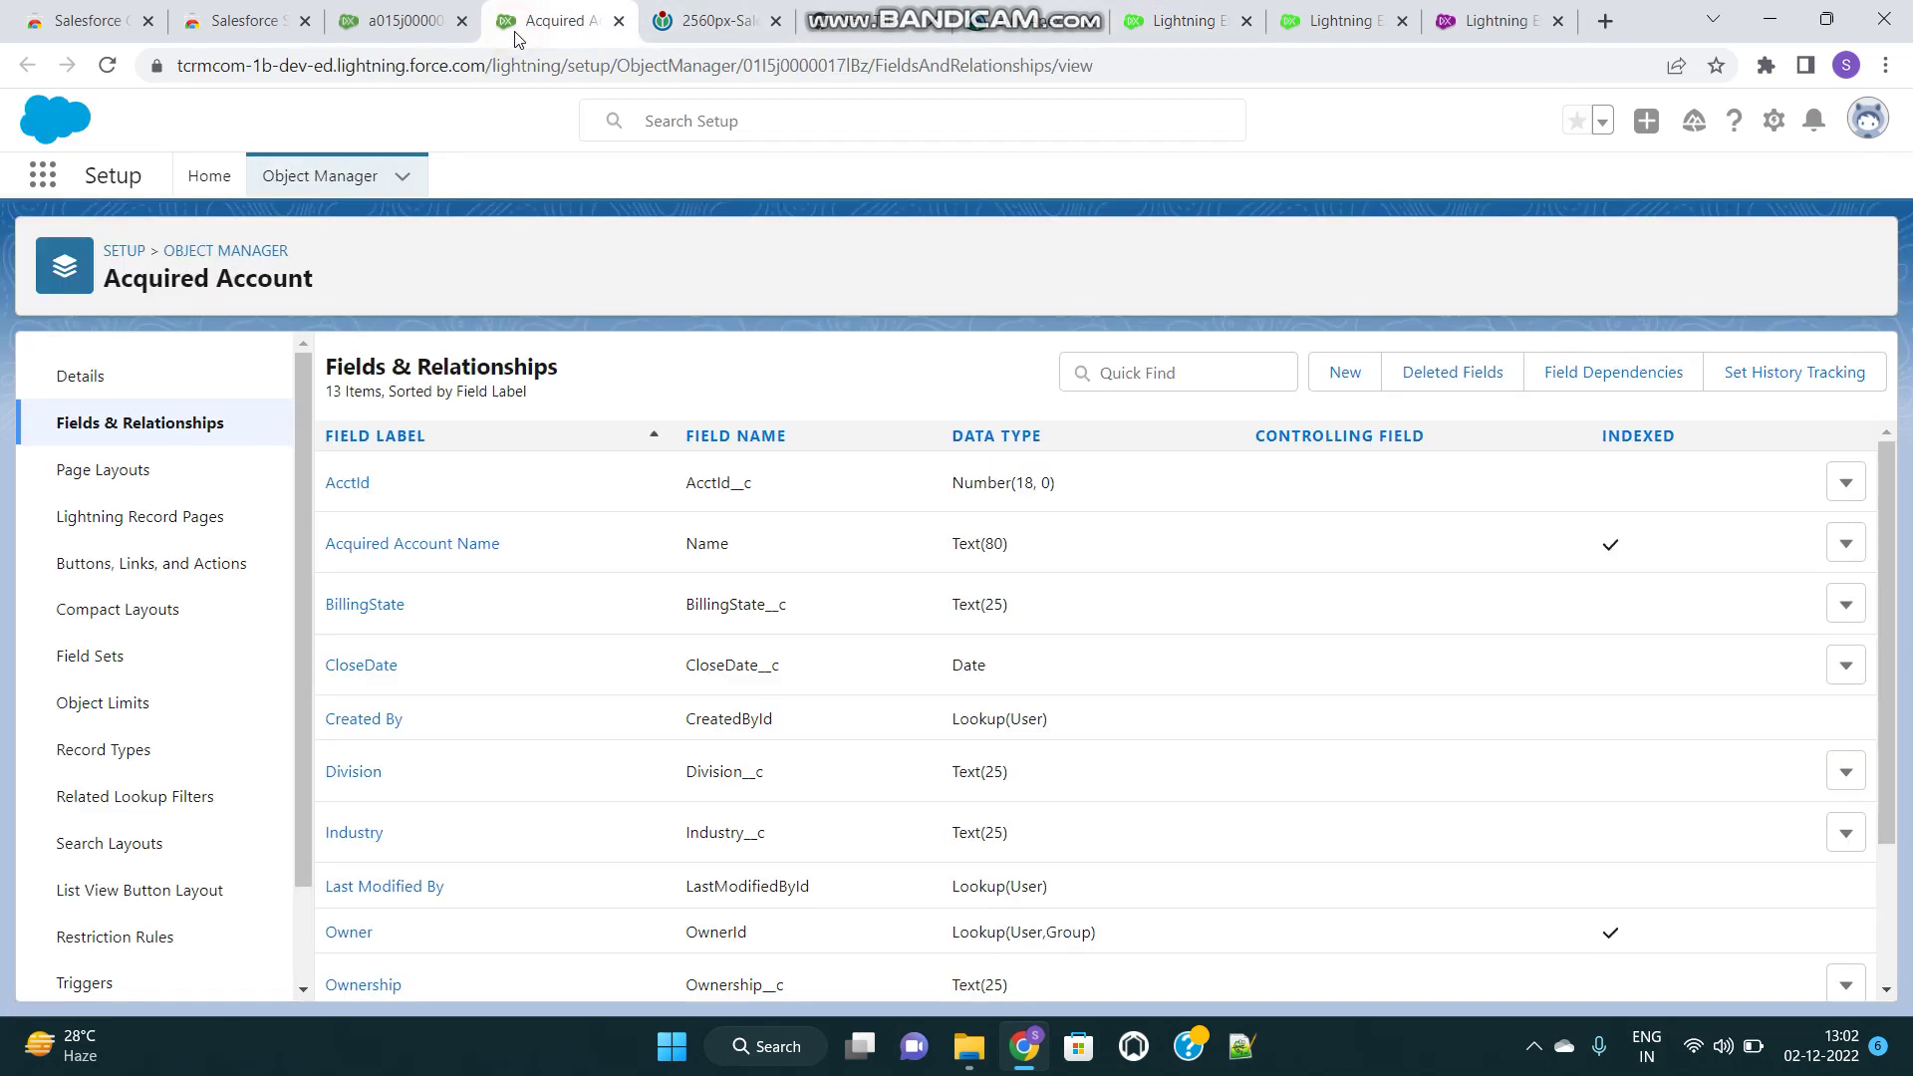
left_click(404, 22)
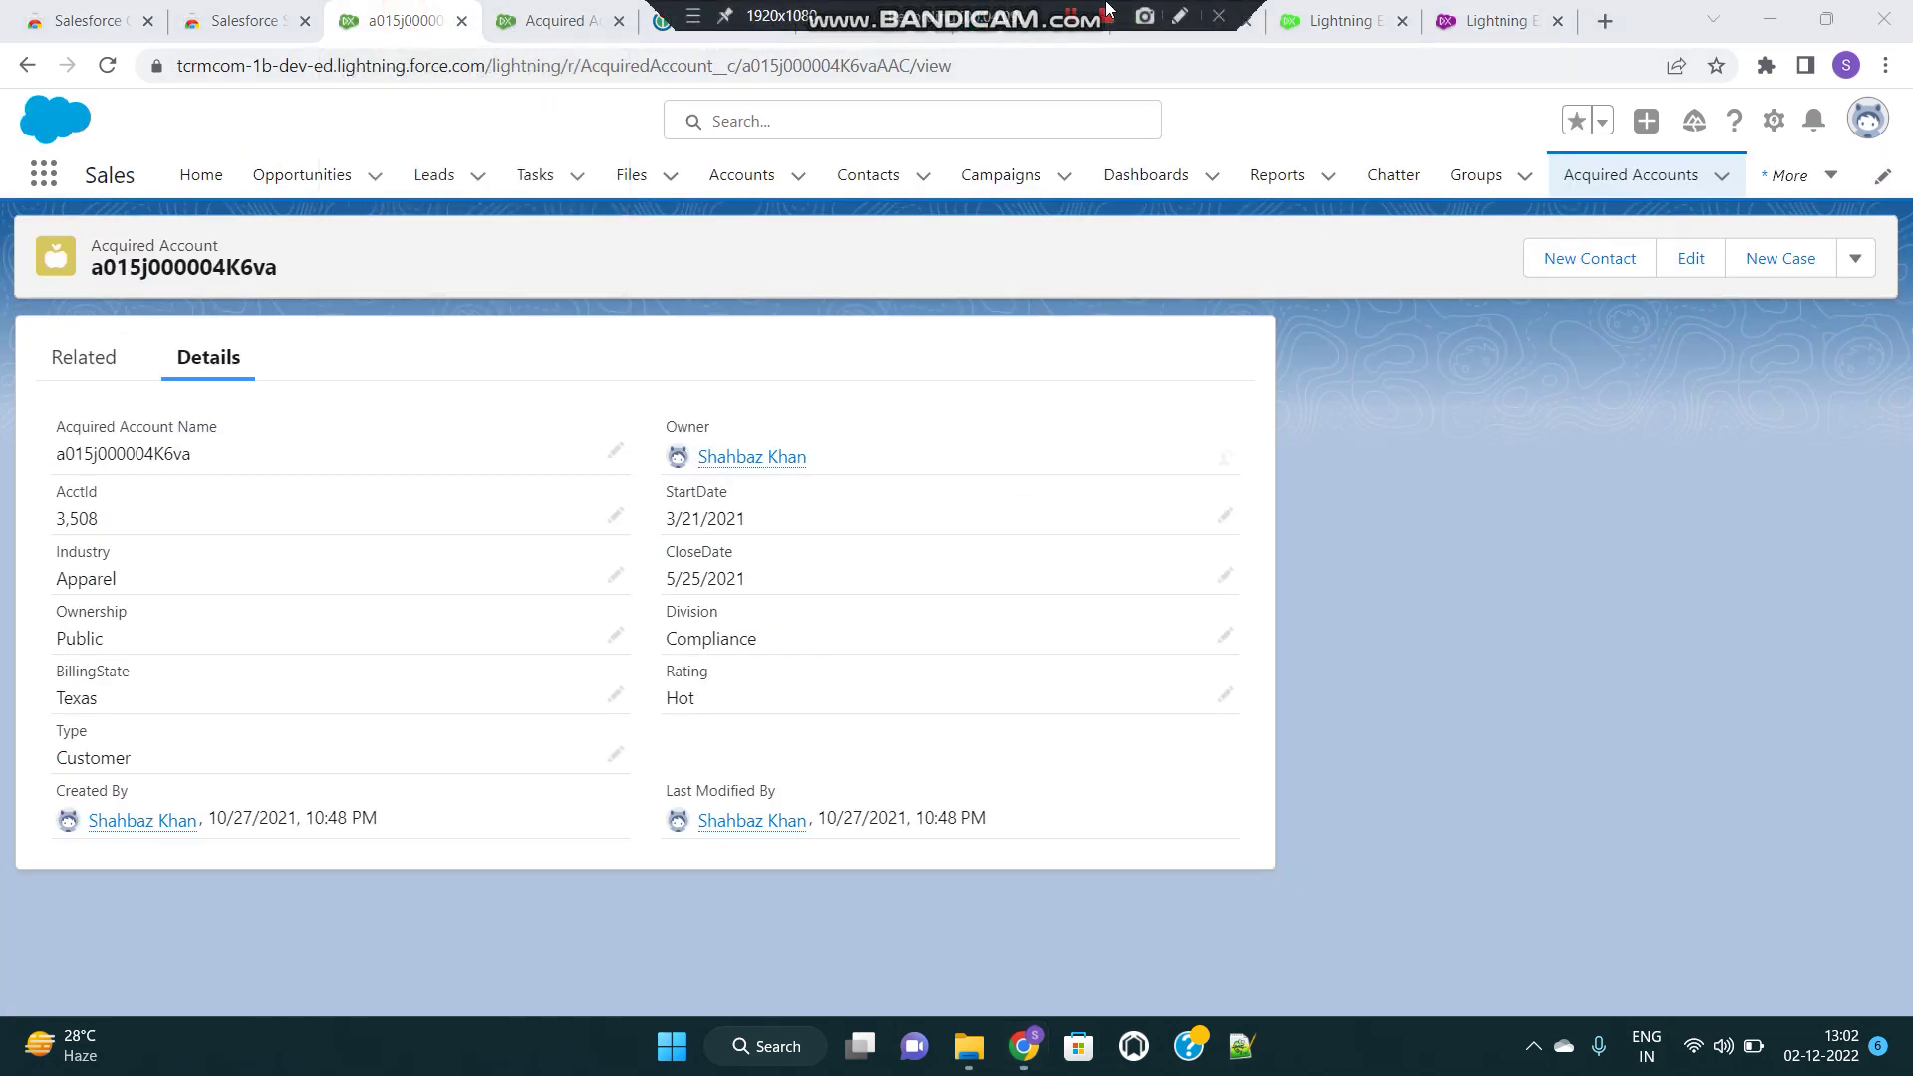